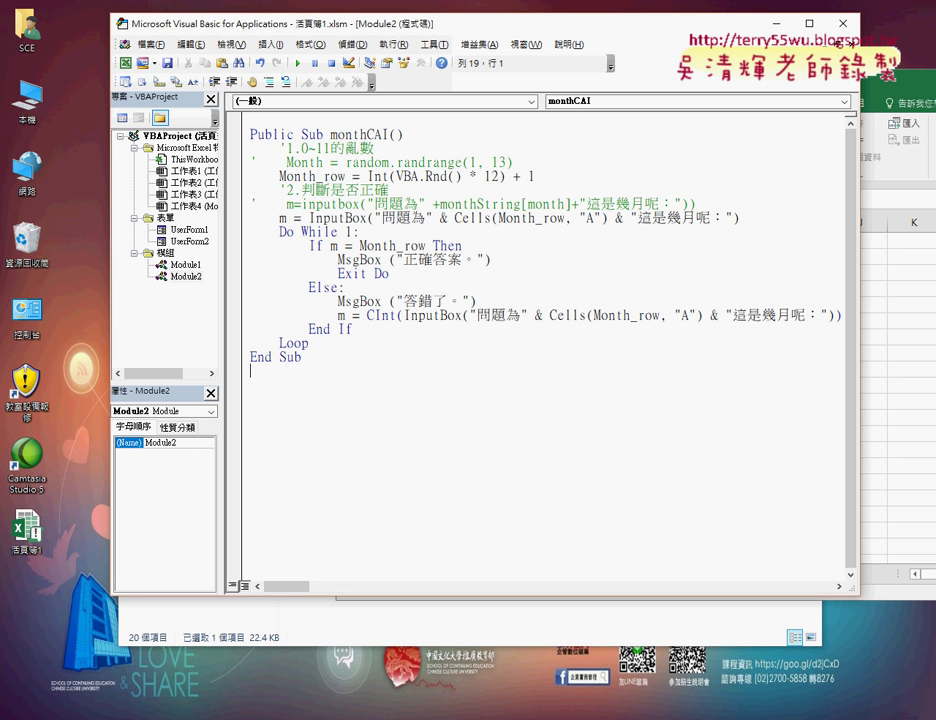
Bring the Eclipse window with MonthCAI.py to the front and maximize it
{"action": "key", "text": "alt+Tab"}
{"action": "left_click", "coordinate": [244, 278]}
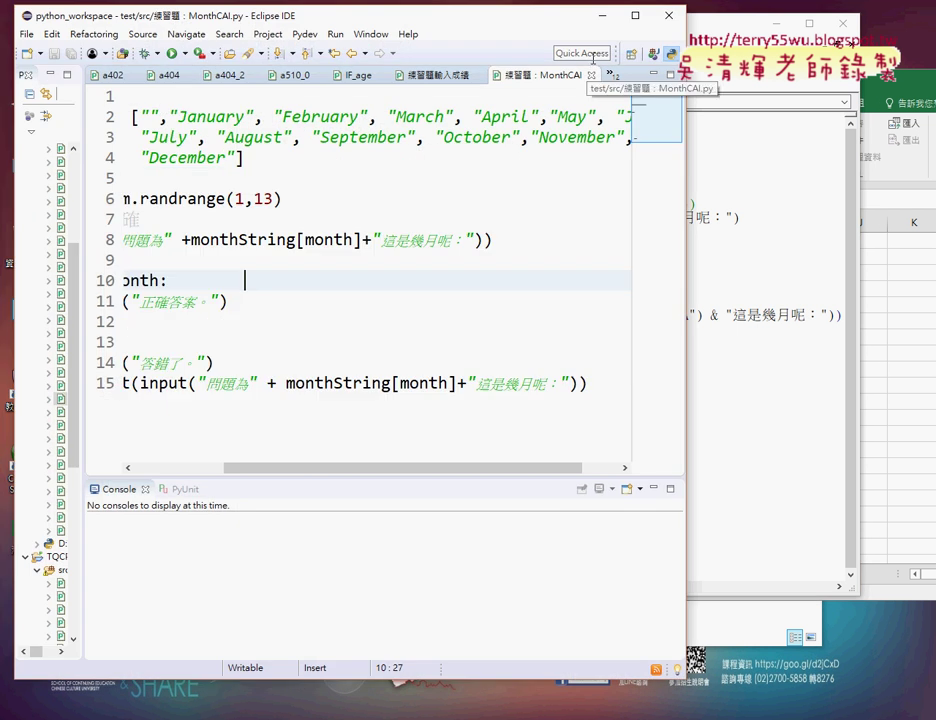
{"action": "left_click", "coordinate": [633, 16]}
Highlight the month list's January through December names and its empty first entry
{"action": "left_click", "coordinate": [354, 128]}
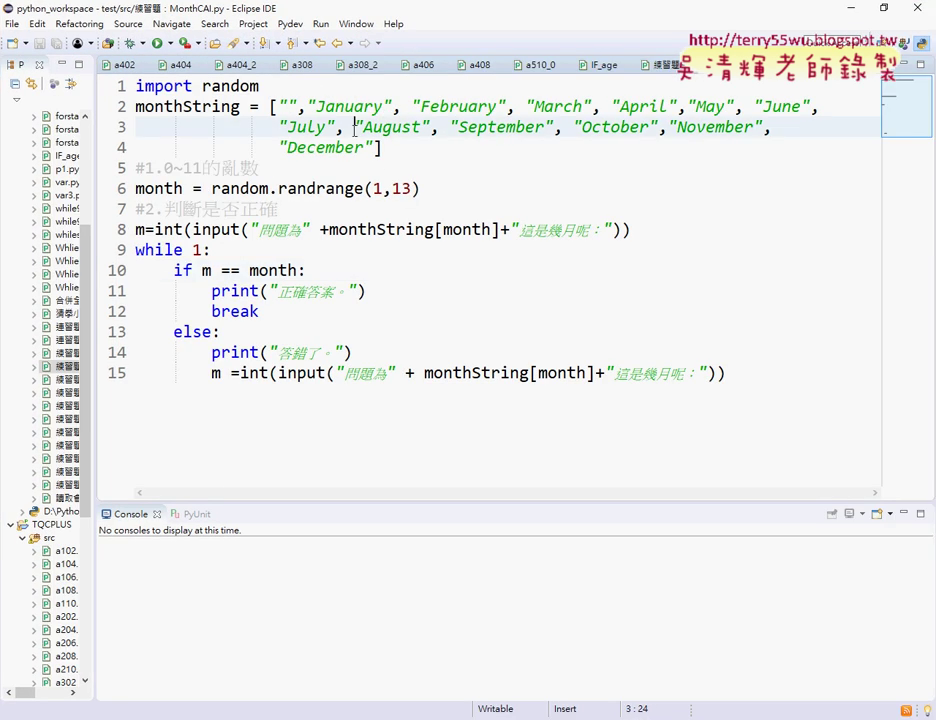
{"action": "left_click", "coordinate": [274, 106]}
{"action": "left_click", "coordinate": [378, 147]}
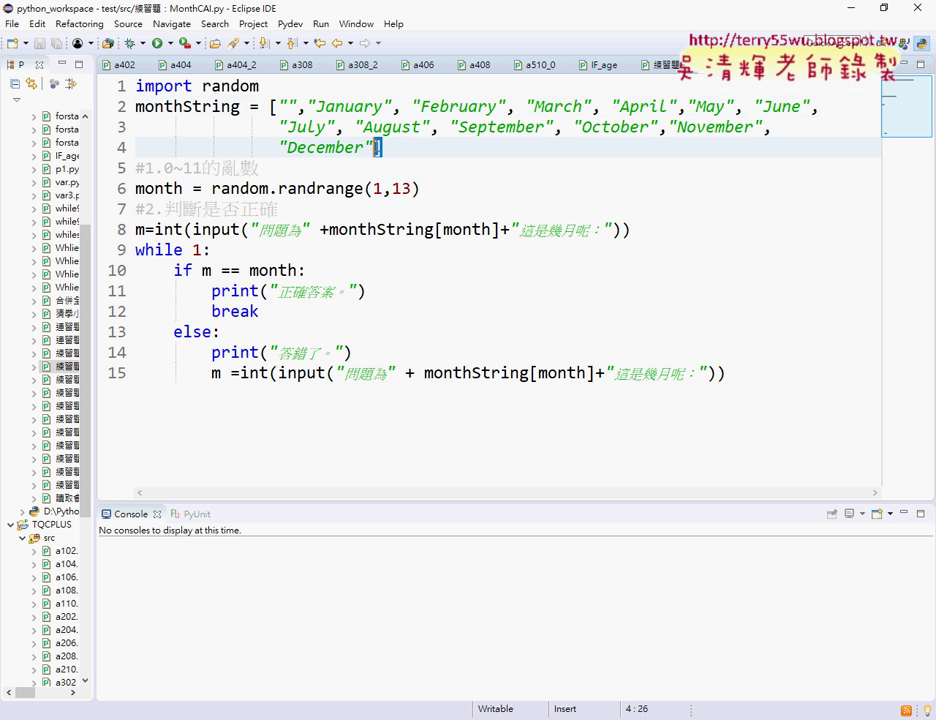
{"action": "left_click_drag", "start_coordinate": [308, 106], "coordinate": [378, 147]}
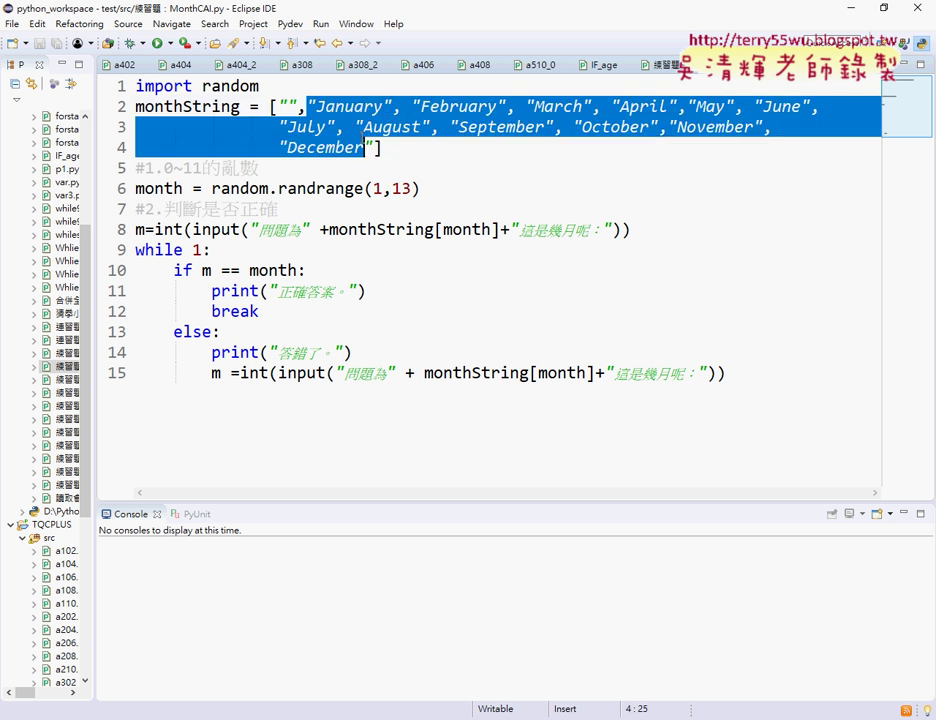
{"action": "left_click_drag", "start_coordinate": [307, 106], "coordinate": [276, 106]}
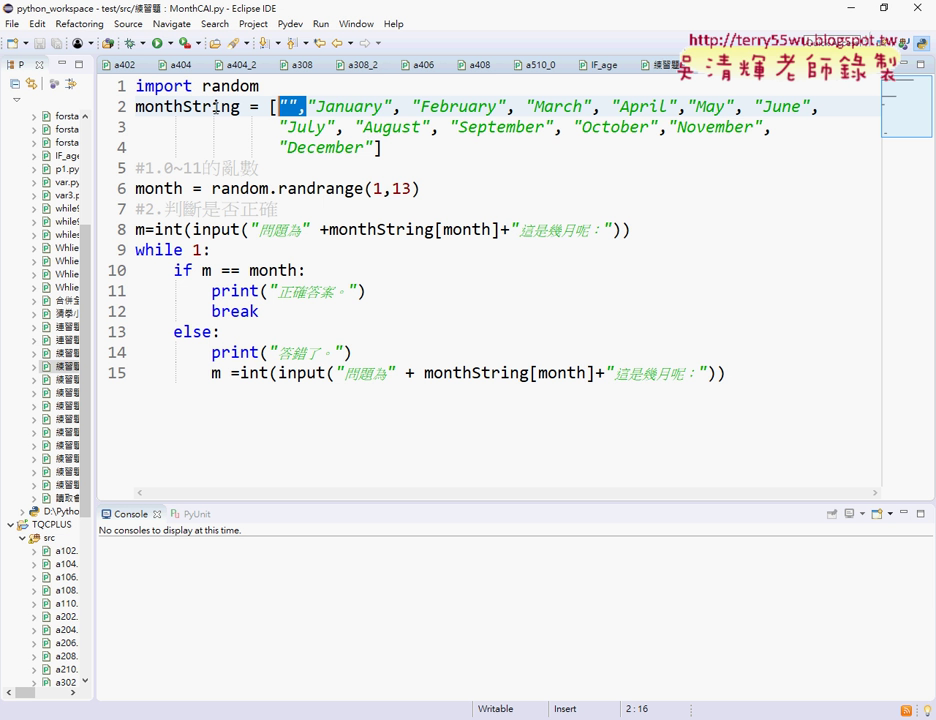
Highlight monthString, the random.randrange(1,13) call and the month variable on line 6
{"action": "left_click_drag", "start_coordinate": [240, 107], "coordinate": [136, 107]}
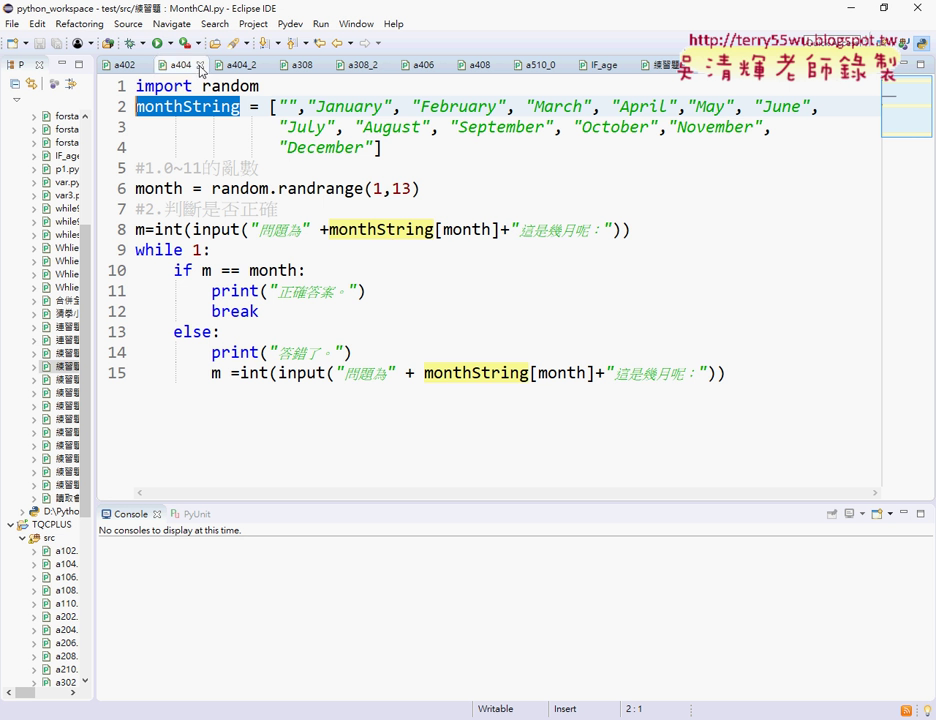
{"action": "left_click_drag", "start_coordinate": [212, 189], "coordinate": [363, 189]}
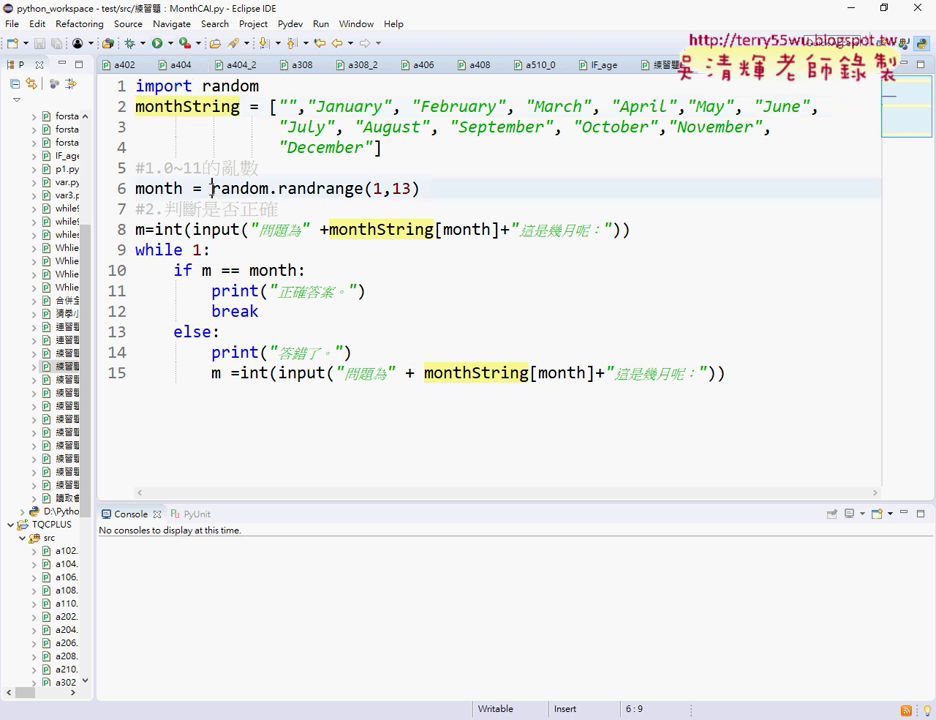
{"action": "double_click", "coordinate": [377, 189]}
{"action": "left_click", "coordinate": [231, 189]}
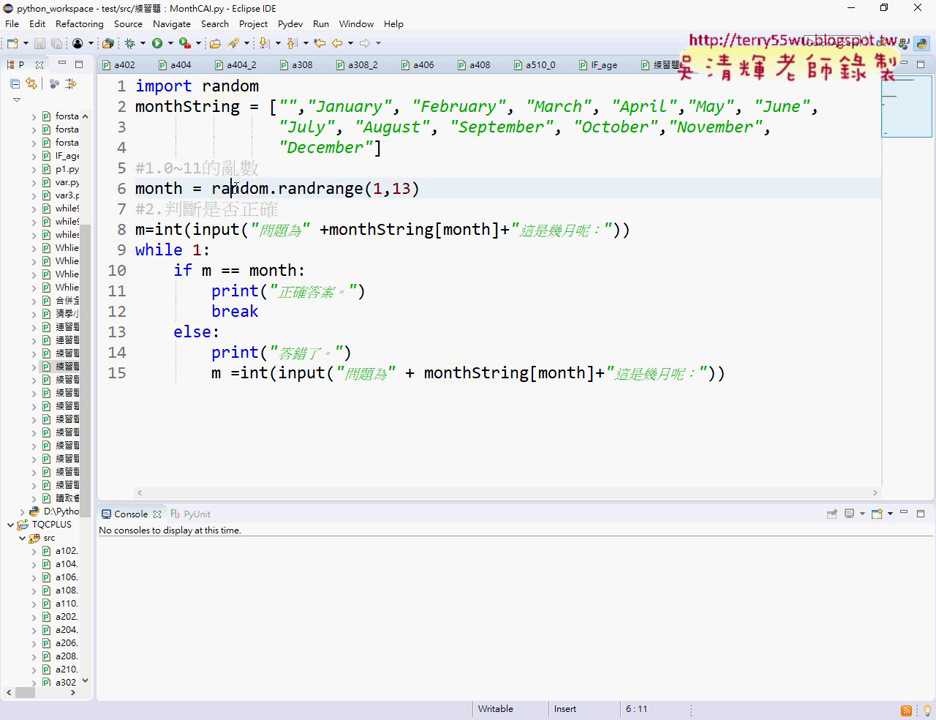
{"action": "left_click_drag", "start_coordinate": [185, 189], "coordinate": [137, 189]}
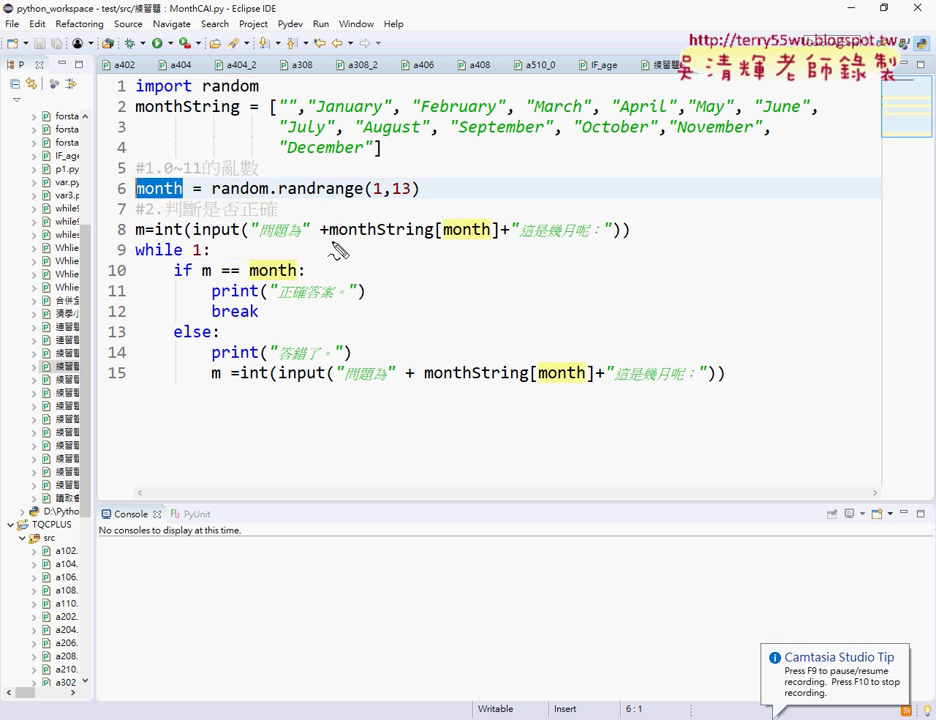
Annotate in red how randrange picks 9, which indexes September in monthString
{"action": "left_click_drag", "start_coordinate": [321, 239], "coordinate": [441, 242]}
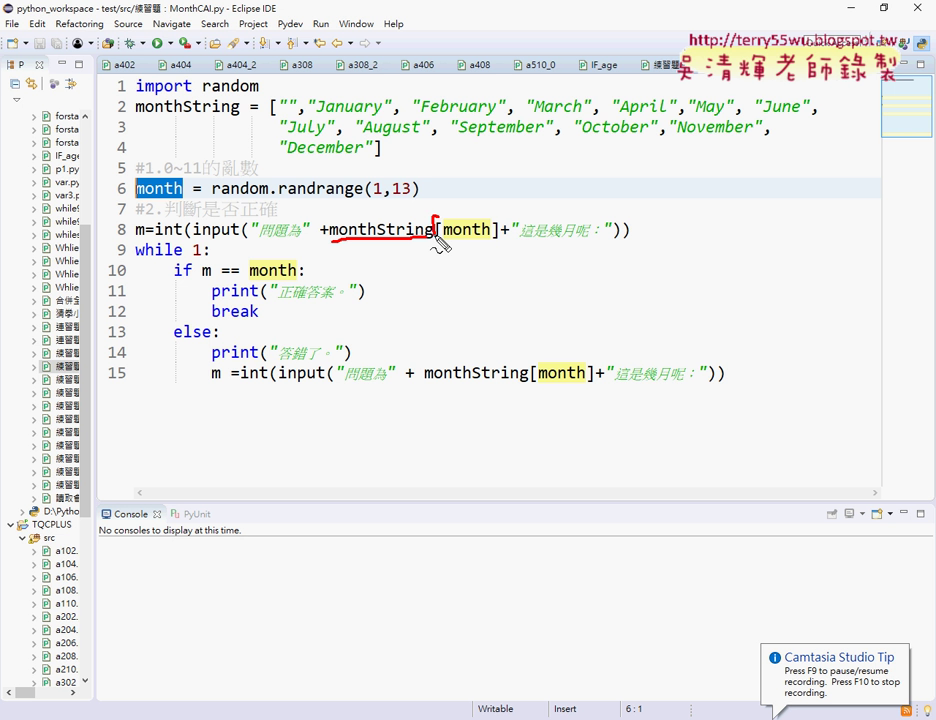
{"action": "left_click_drag", "start_coordinate": [493, 218], "coordinate": [496, 241]}
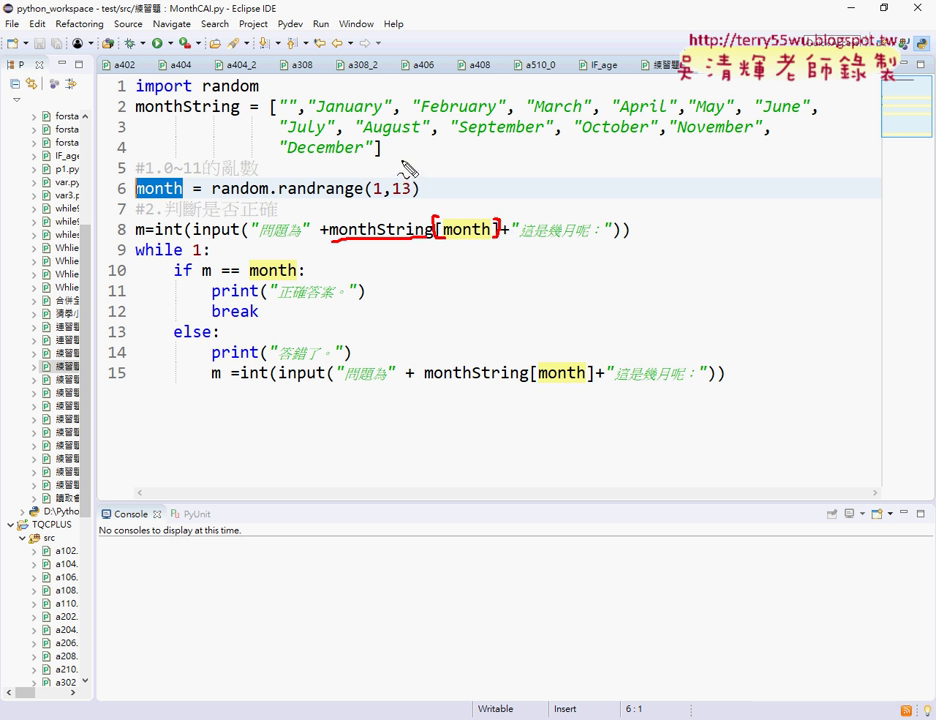
{"action": "left_click_drag", "start_coordinate": [396, 157], "coordinate": [403, 180]}
{"action": "left_click_drag", "start_coordinate": [475, 197], "coordinate": [478, 214]}
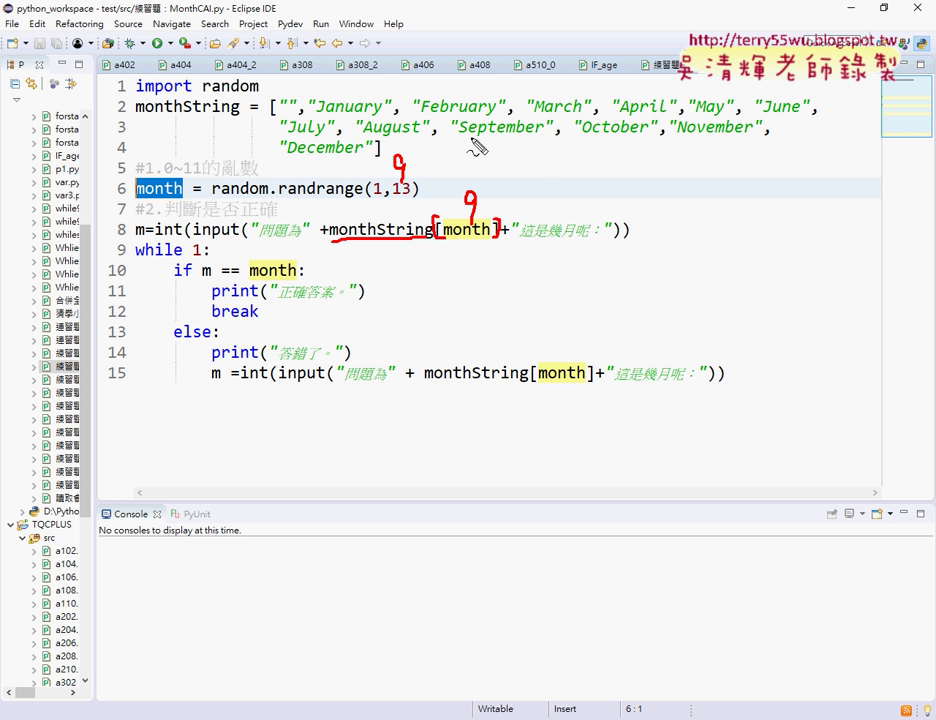
{"action": "left_click_drag", "start_coordinate": [460, 136], "coordinate": [550, 133]}
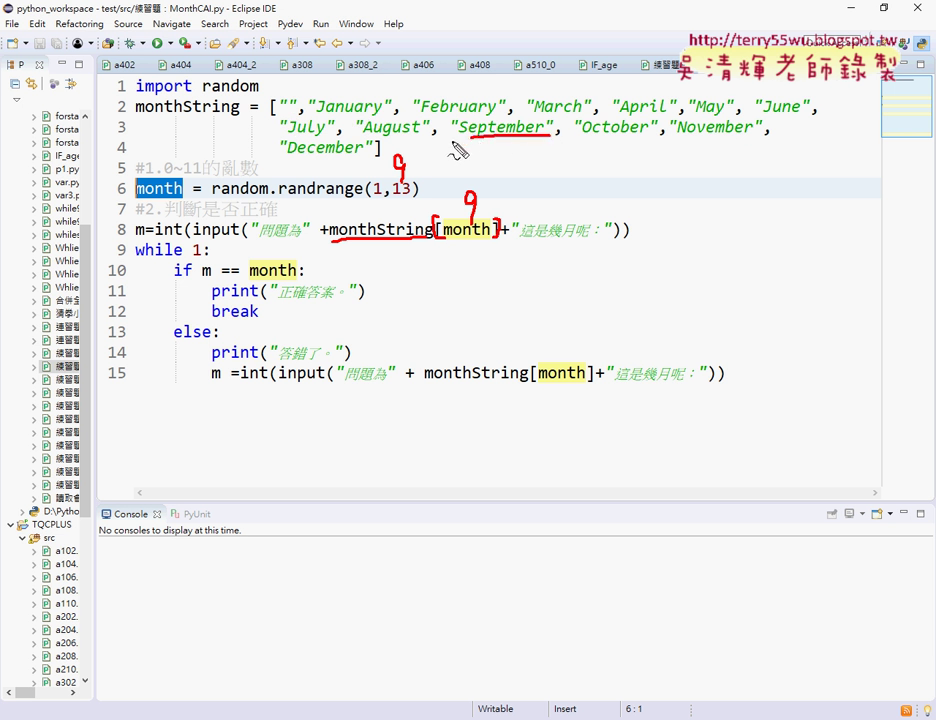
{"action": "mouse_move", "coordinate": [445, 126]}
{"action": "left_mouse_down"}
{"action": "mouse_move", "coordinate": [446, 138]}
{"action": "mouse_move", "coordinate": [530, 116]}
{"action": "mouse_move", "coordinate": [484, 185]}
{"action": "mouse_move", "coordinate": [494, 180]}
{"action": "left_mouse_up"}
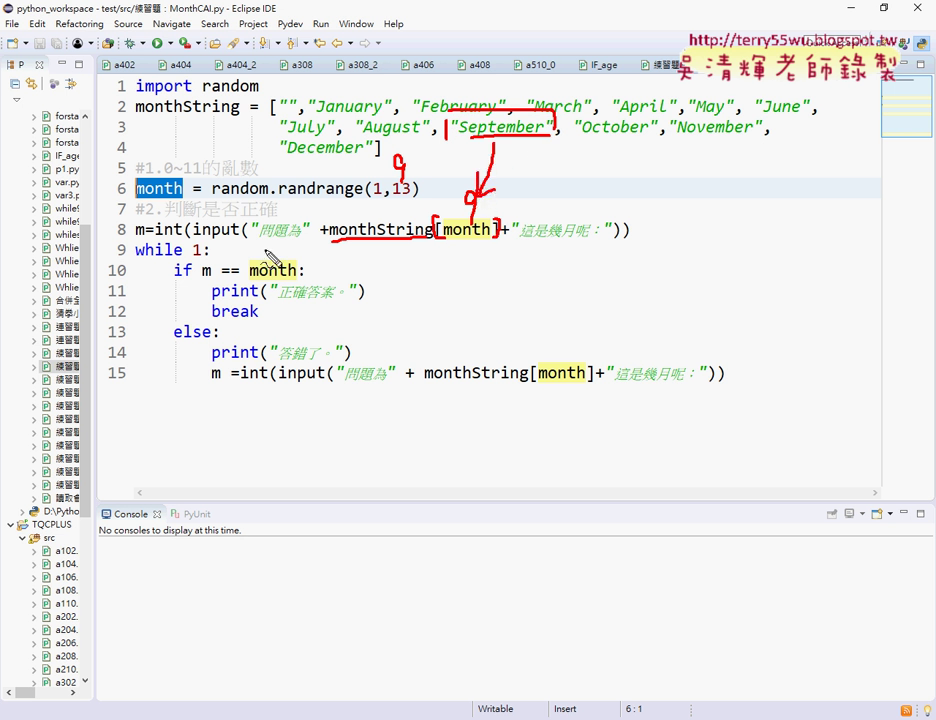
Mark the 問題為 and 這是幾月呢： prompt and input( with red arrows back to m
{"action": "left_click_drag", "start_coordinate": [255, 263], "coordinate": [302, 261]}
{"action": "left_click_drag", "start_coordinate": [512, 246], "coordinate": [597, 244]}
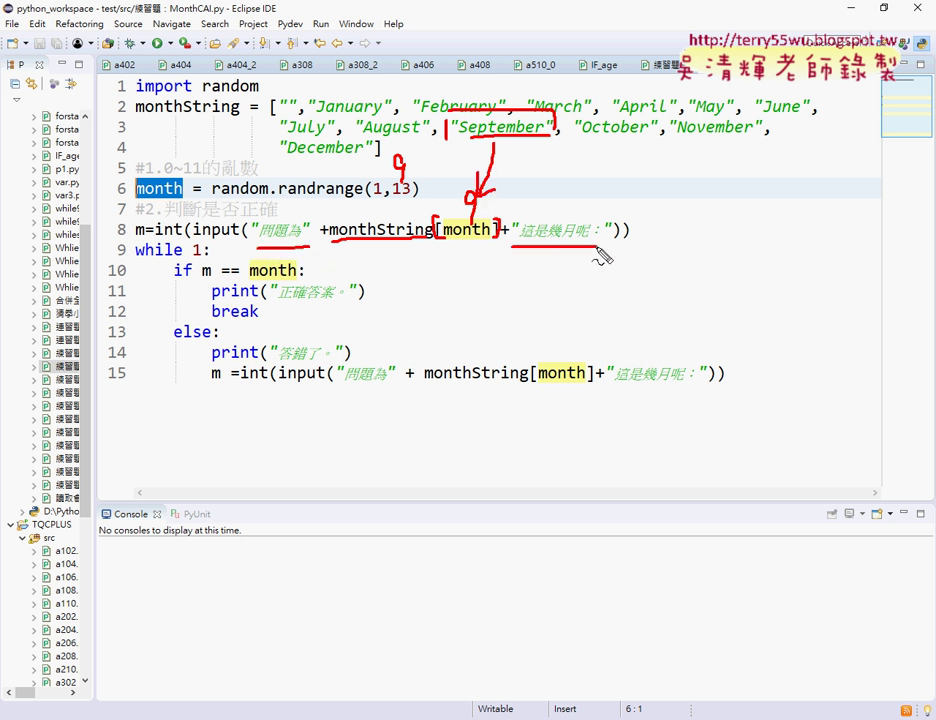
{"action": "left_click_drag", "start_coordinate": [238, 240], "coordinate": [197, 242]}
{"action": "mouse_move", "coordinate": [288, 222]}
{"action": "left_mouse_down"}
{"action": "mouse_move", "coordinate": [232, 178]}
{"action": "mouse_move", "coordinate": [142, 213]}
{"action": "left_mouse_up"}
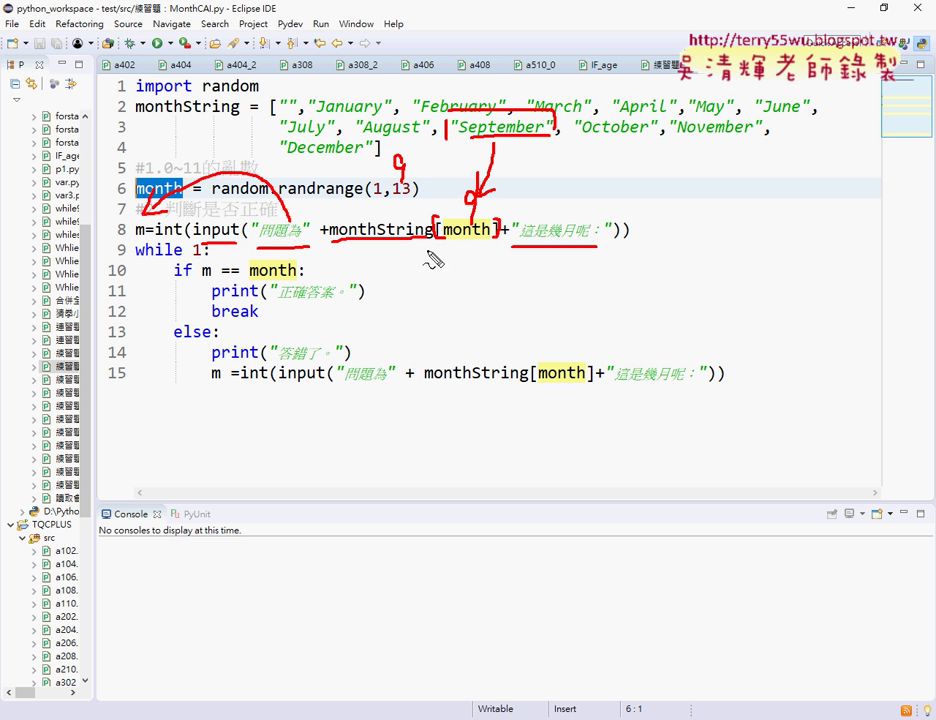
Show with an example answer 8 how input returns text that int converts to a number
{"action": "left_click_drag", "start_coordinate": [676, 210], "coordinate": [693, 208]}
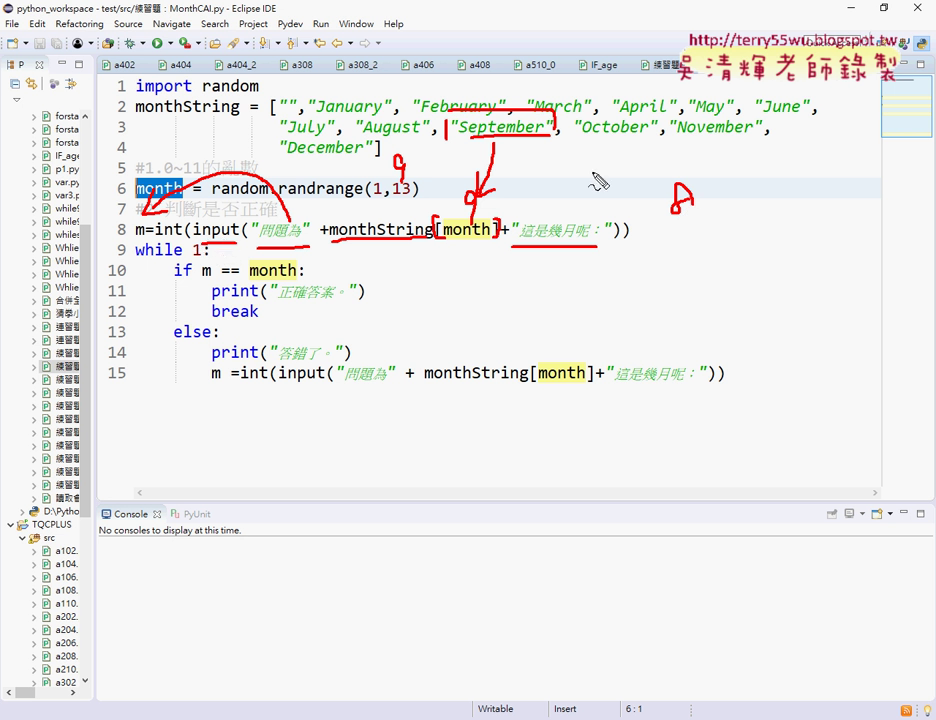
{"action": "left_click_drag", "start_coordinate": [195, 236], "coordinate": [237, 239]}
{"action": "mouse_move", "coordinate": [652, 168]}
{"action": "left_mouse_down"}
{"action": "mouse_move", "coordinate": [653, 185]}
{"action": "mouse_move", "coordinate": [697, 180]}
{"action": "left_mouse_up"}
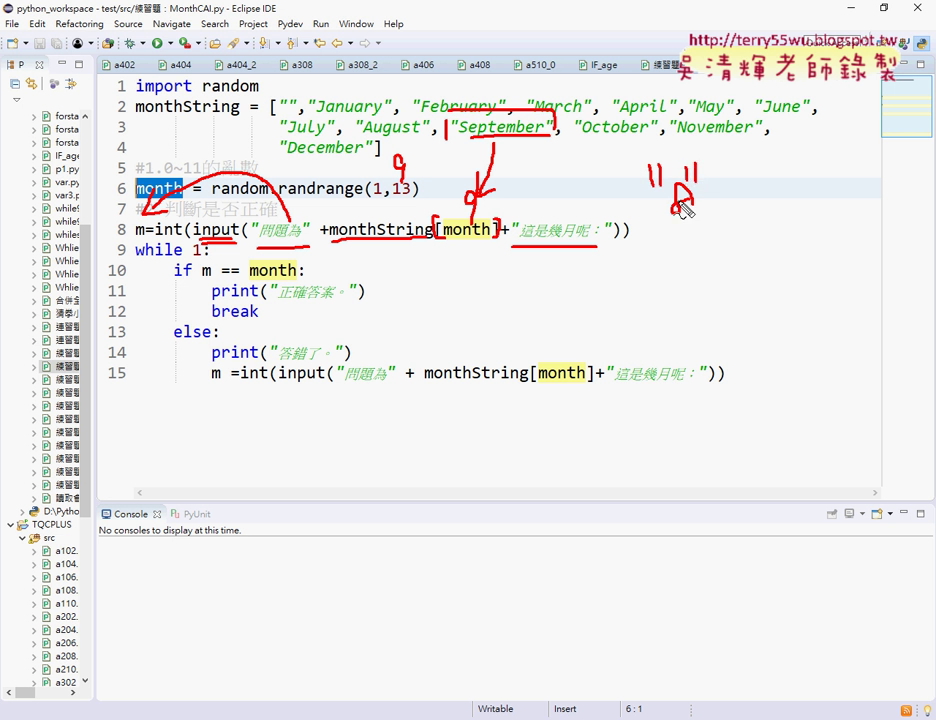
{"action": "left_click_drag", "start_coordinate": [183, 240], "coordinate": [147, 242]}
{"action": "mouse_move", "coordinate": [700, 206]}
{"action": "left_mouse_down"}
{"action": "mouse_move", "coordinate": [744, 205]}
{"action": "mouse_move", "coordinate": [766, 186]}
{"action": "mouse_move", "coordinate": [764, 208]}
{"action": "mouse_move", "coordinate": [772, 174]}
{"action": "left_mouse_up"}
{"action": "left_click_drag", "start_coordinate": [660, 161], "coordinate": [699, 176]}
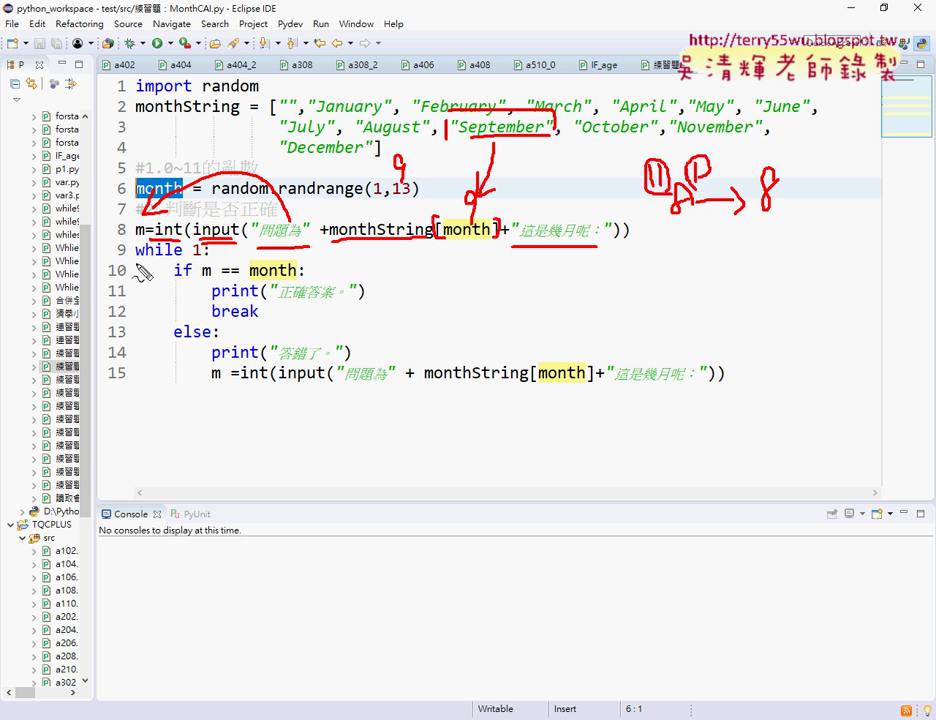
Underline the while 1: loop, the m == check, the correct-answer break and the repeated question
{"action": "left_click_drag", "start_coordinate": [133, 262], "coordinate": [210, 261]}
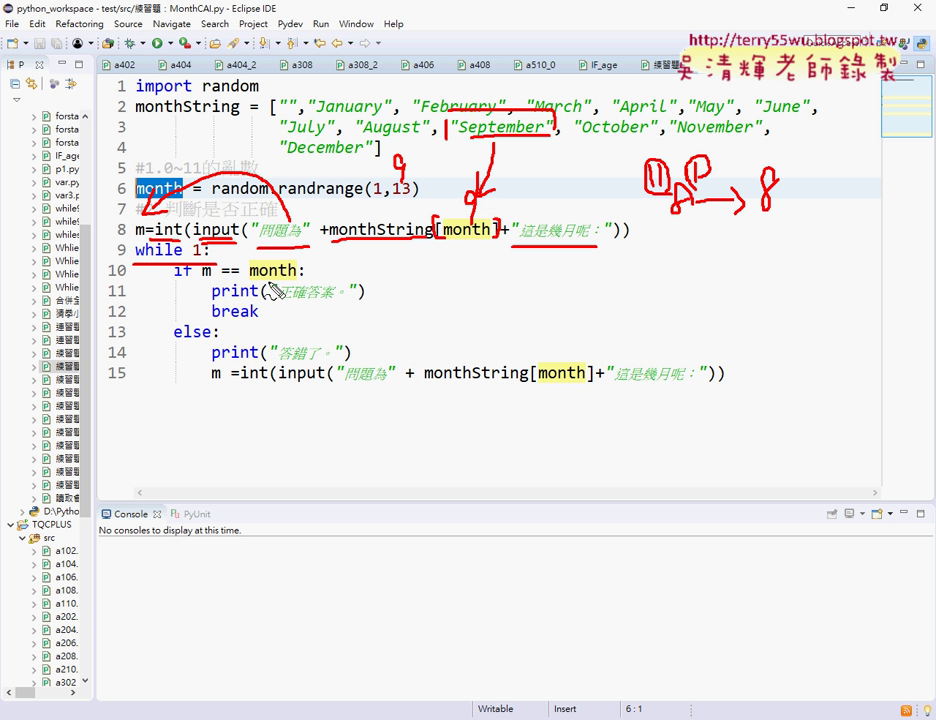
{"action": "left_click_drag", "start_coordinate": [201, 281], "coordinate": [245, 281]}
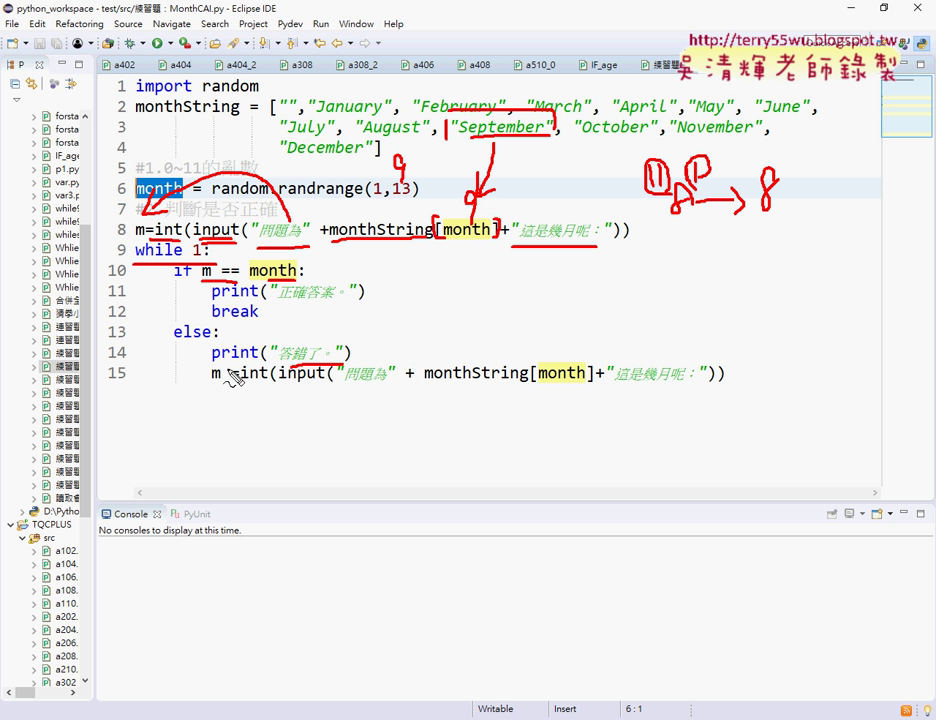
{"action": "mouse_move", "coordinate": [715, 380]}
{"action": "left_mouse_down"}
{"action": "mouse_move", "coordinate": [230, 387]}
{"action": "mouse_move", "coordinate": [230, 270]}
{"action": "left_mouse_up"}
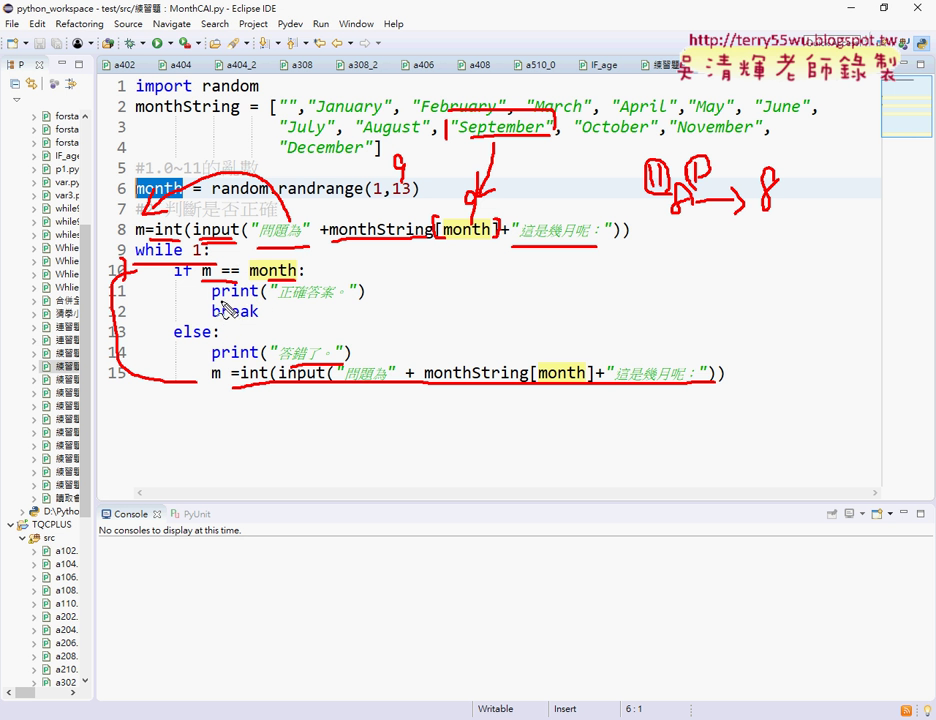
{"action": "left_click_drag", "start_coordinate": [211, 303], "coordinate": [335, 309]}
{"action": "left_click_drag", "start_coordinate": [212, 323], "coordinate": [258, 323]}
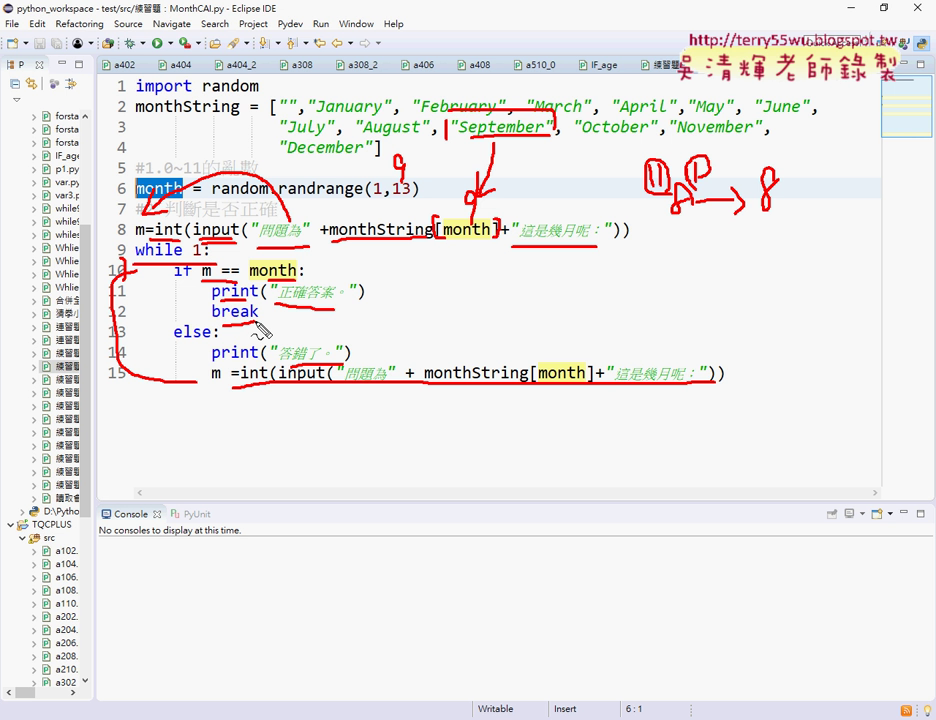
Clear the pen marks, run MonthCAI.py, answer the July question 8 then 7, and select monthString
{"action": "key", "text": "Escape"}
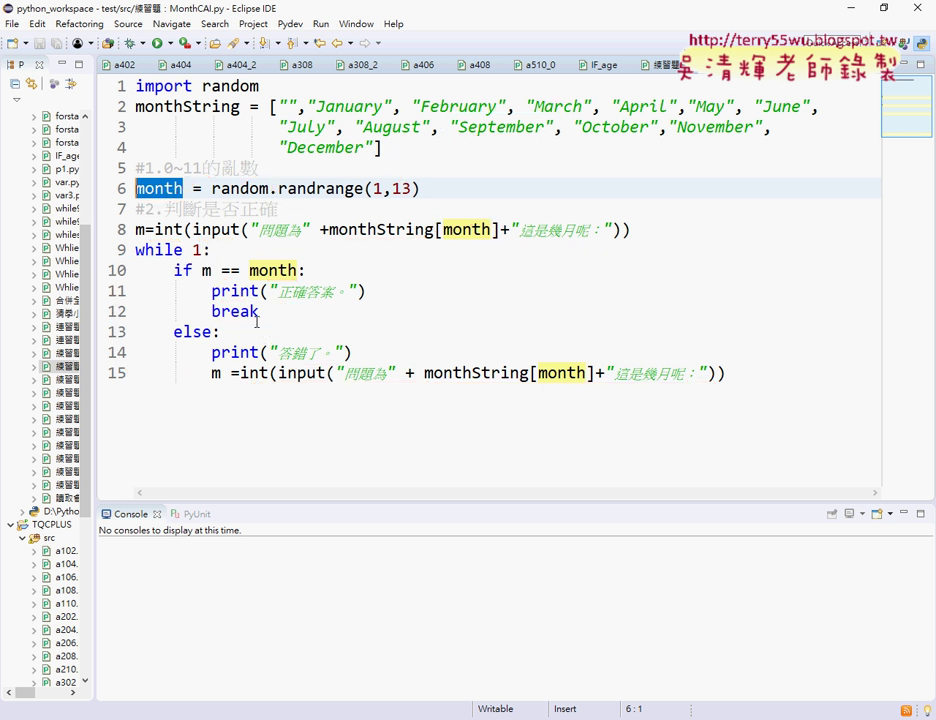
{"action": "left_click", "coordinate": [158, 42]}
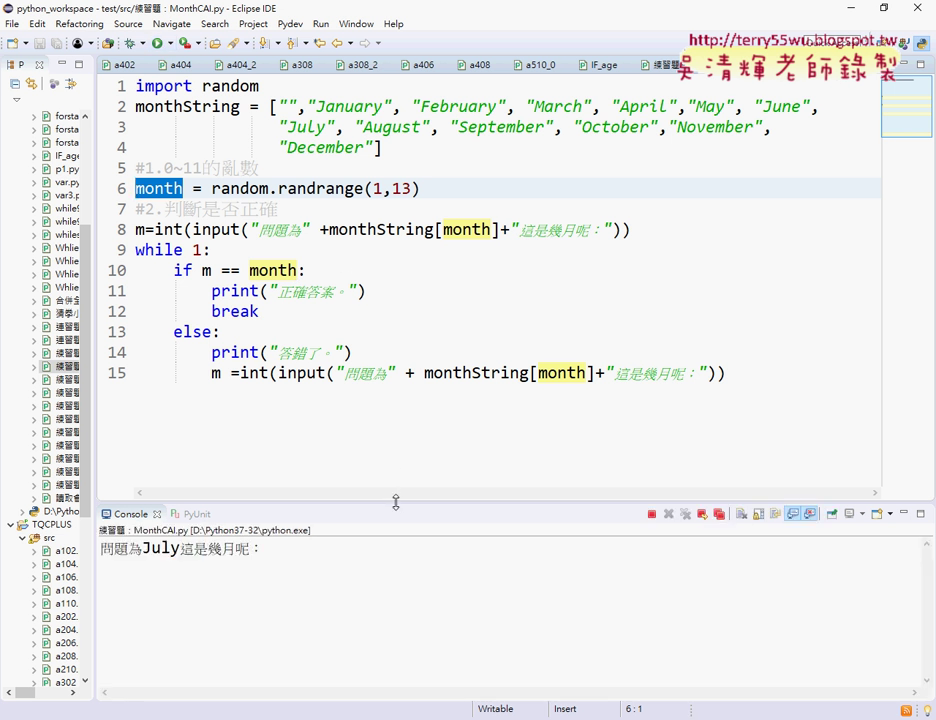
{"action": "left_click_drag", "start_coordinate": [396, 502], "coordinate": [393, 318]}
{"action": "type", "text": "8"}
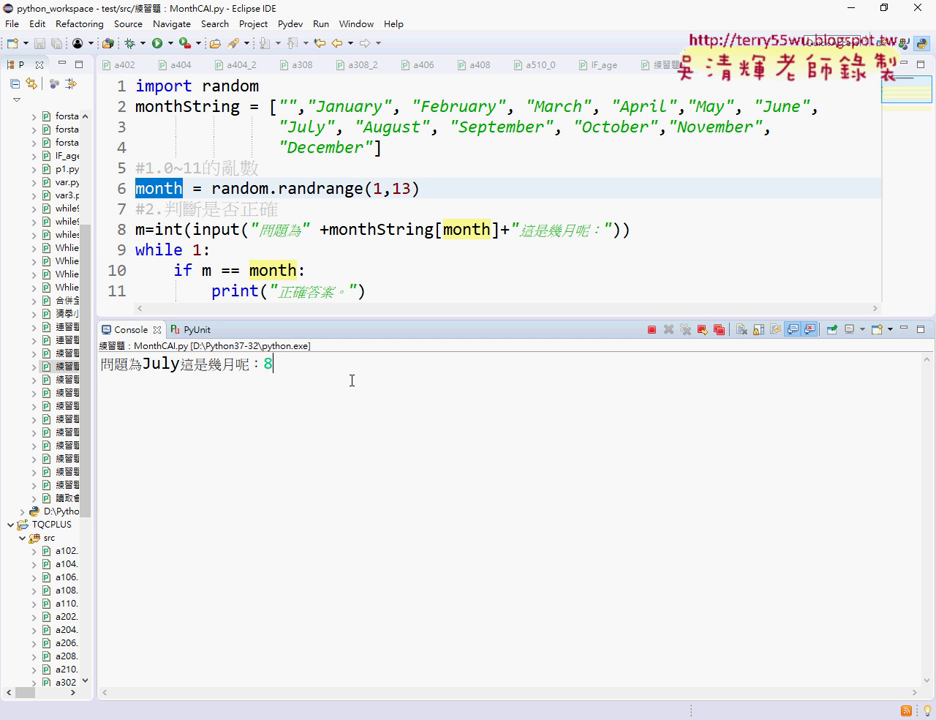
{"action": "key", "text": "Return"}
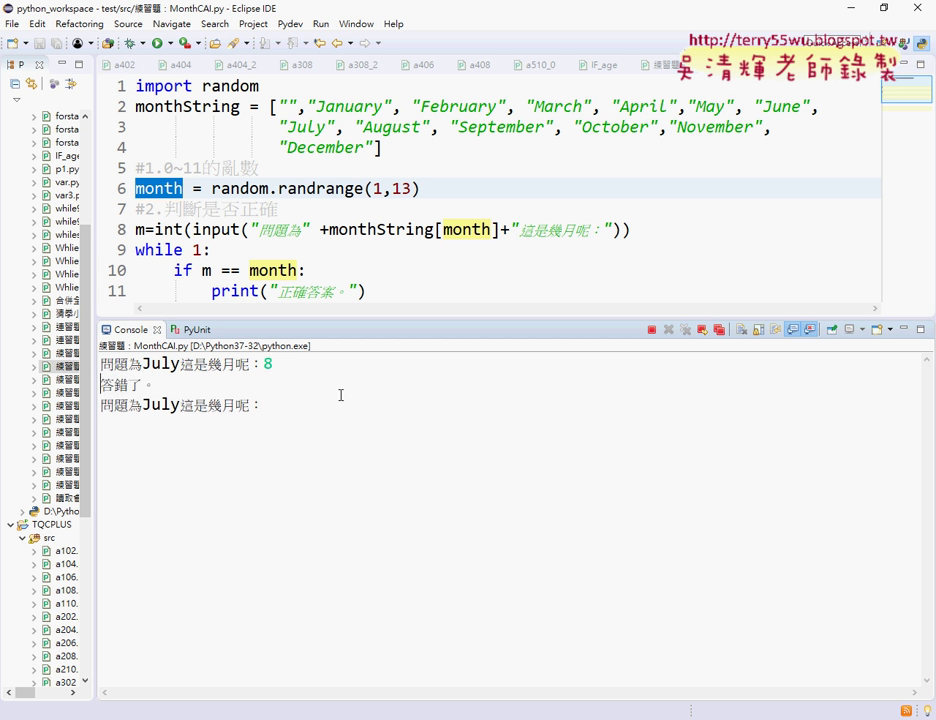
{"action": "left_click", "coordinate": [339, 416]}
{"action": "type", "text": "7"}
{"action": "key", "text": "Return"}
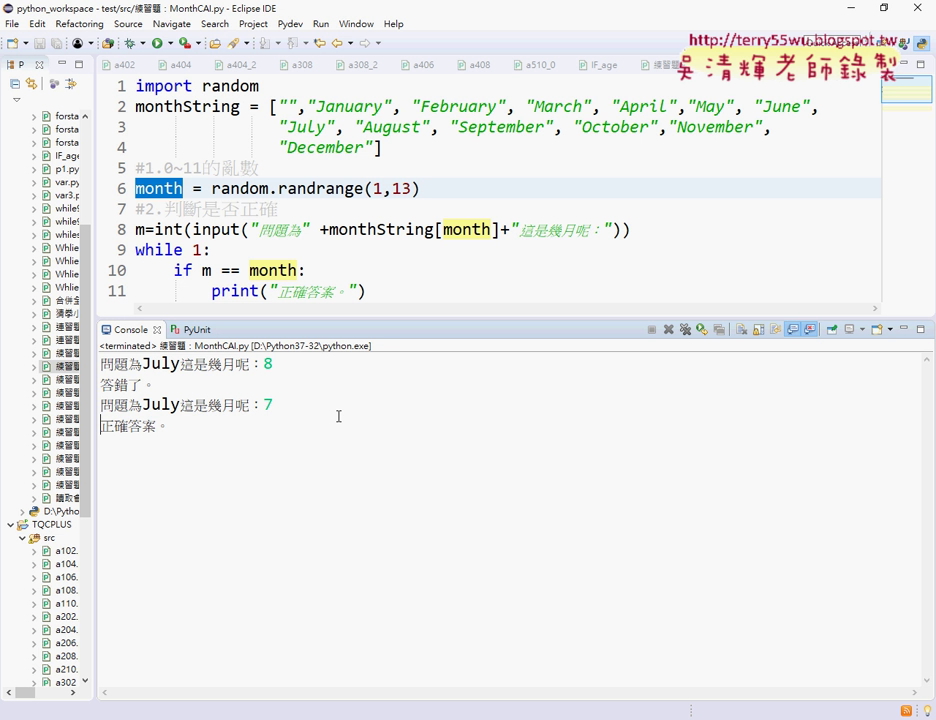
{"action": "left_click_drag", "start_coordinate": [423, 143], "coordinate": [130, 107]}
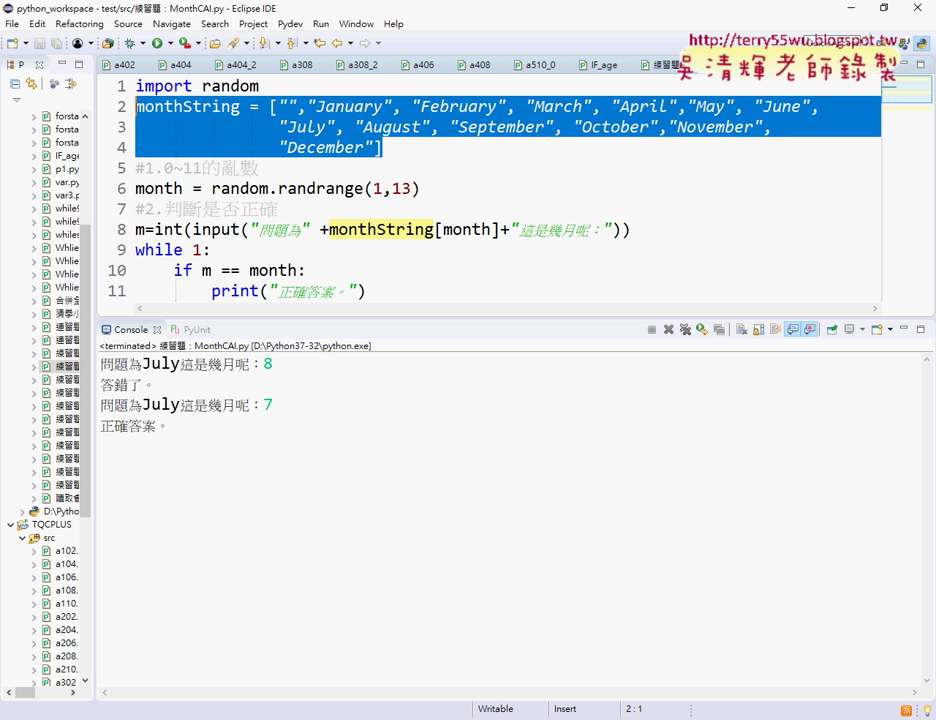
Place the MonthCAI sheet beside Eclipse and compare its months with the code's month list
{"action": "left_click", "coordinate": [407, 676]}
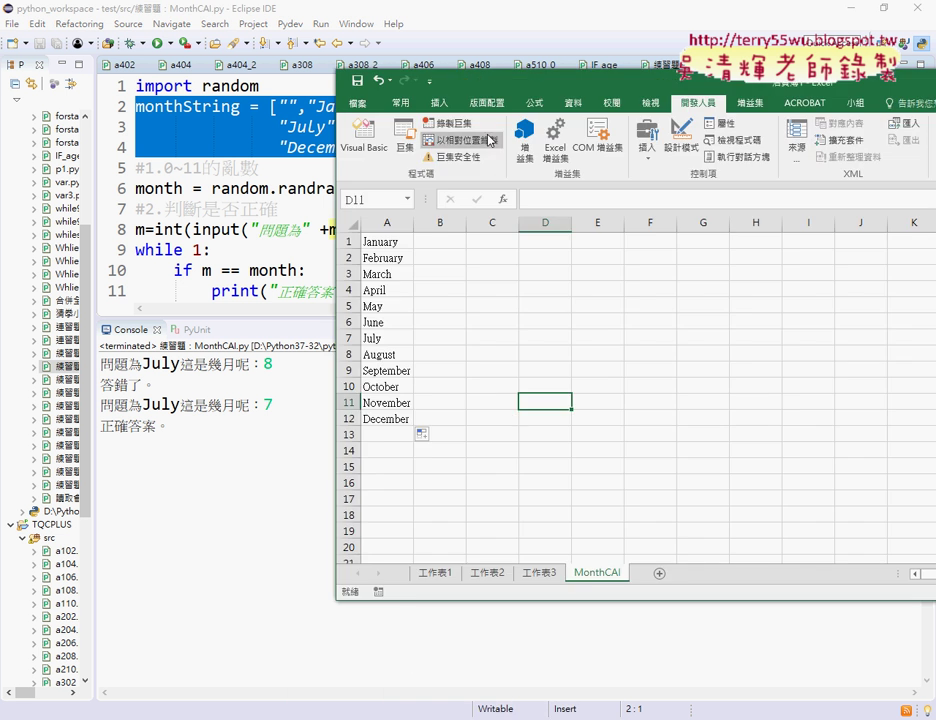
{"action": "left_click_drag", "start_coordinate": [445, 80], "coordinate": [562, 80]}
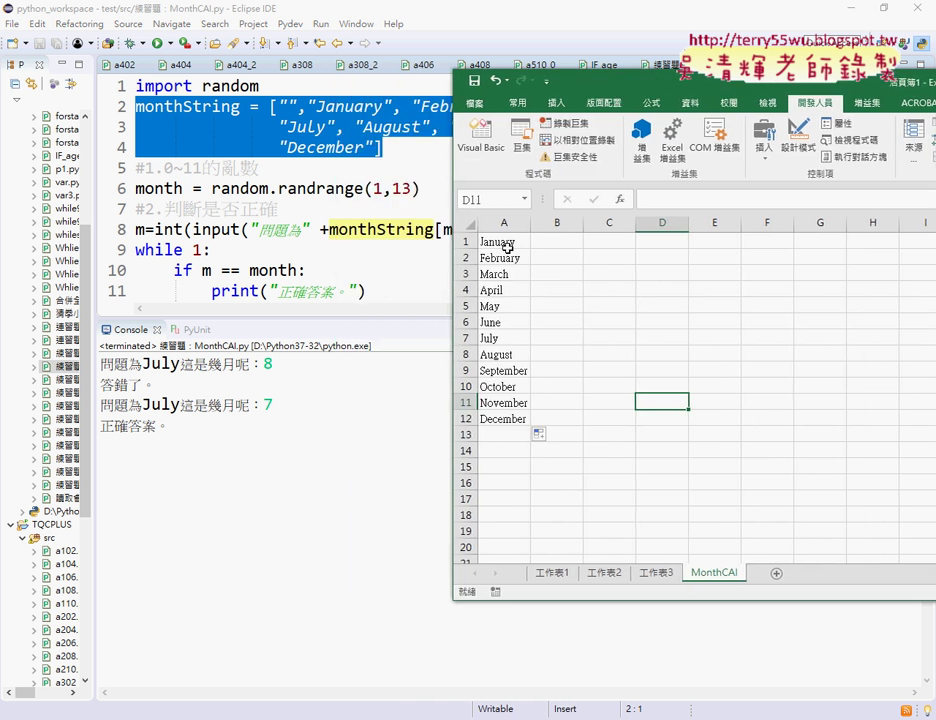
{"action": "left_click_drag", "start_coordinate": [507, 247], "coordinate": [511, 415]}
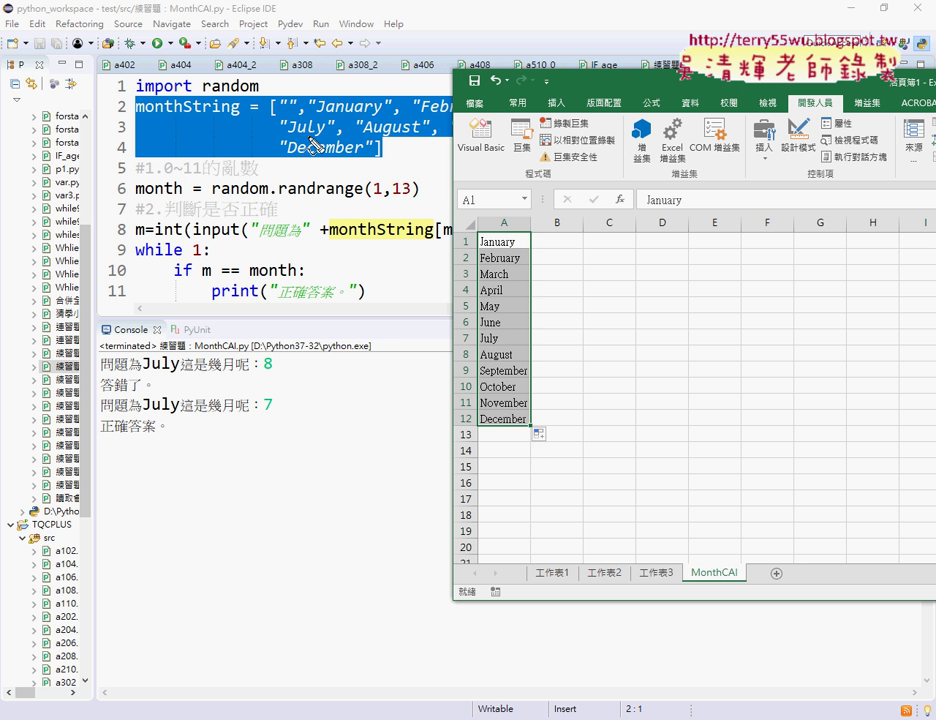
{"action": "mouse_move", "coordinate": [318, 74]}
{"action": "left_mouse_down"}
{"action": "mouse_move", "coordinate": [446, 222]}
{"action": "mouse_move", "coordinate": [462, 220]}
{"action": "left_mouse_up"}
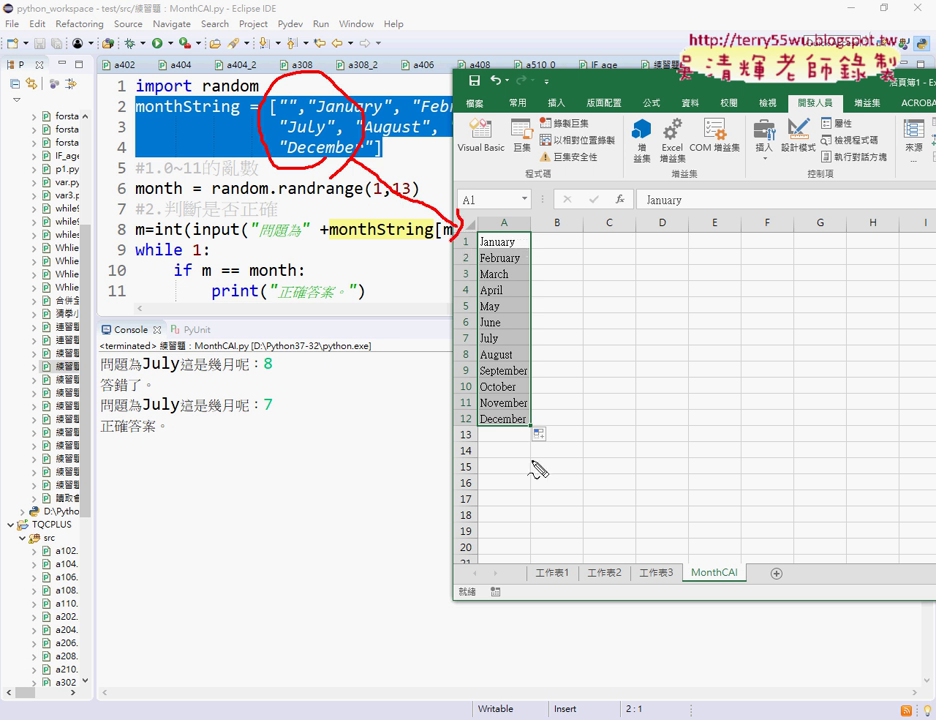
{"action": "key", "text": "Escape"}
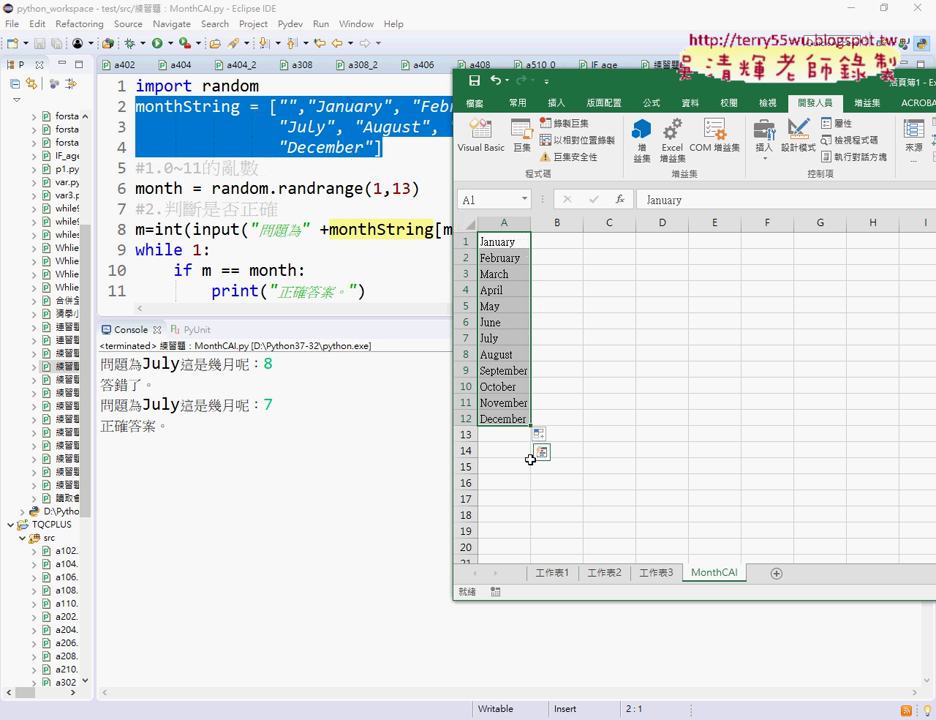
Delete February–December from A2:A12 and auto-fill them again from January in A1
{"action": "left_click_drag", "start_coordinate": [503, 258], "coordinate": [499, 421]}
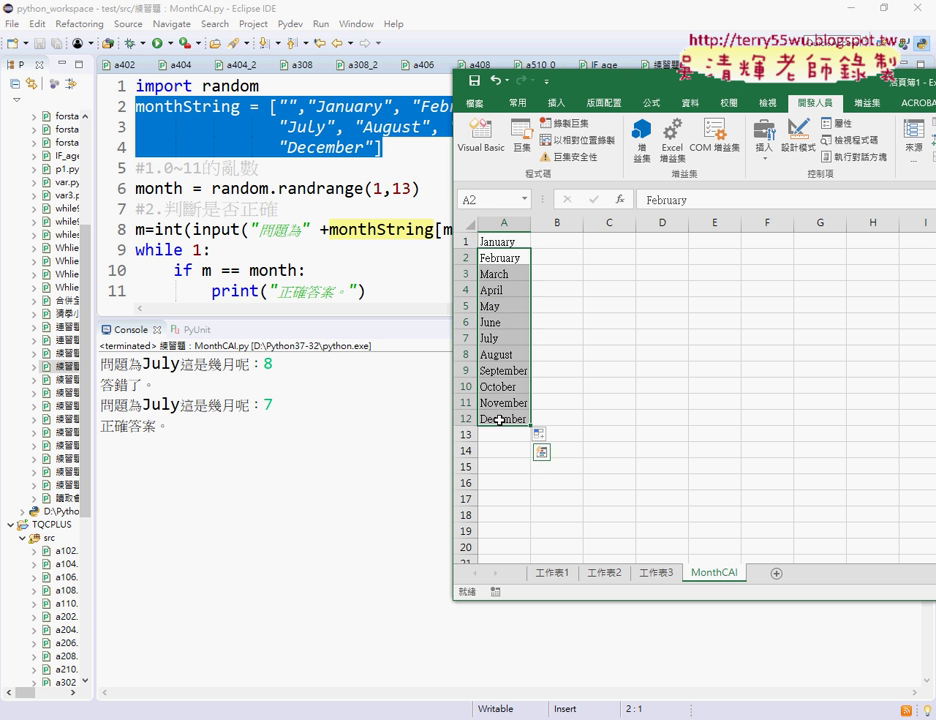
{"action": "key", "text": "Delete"}
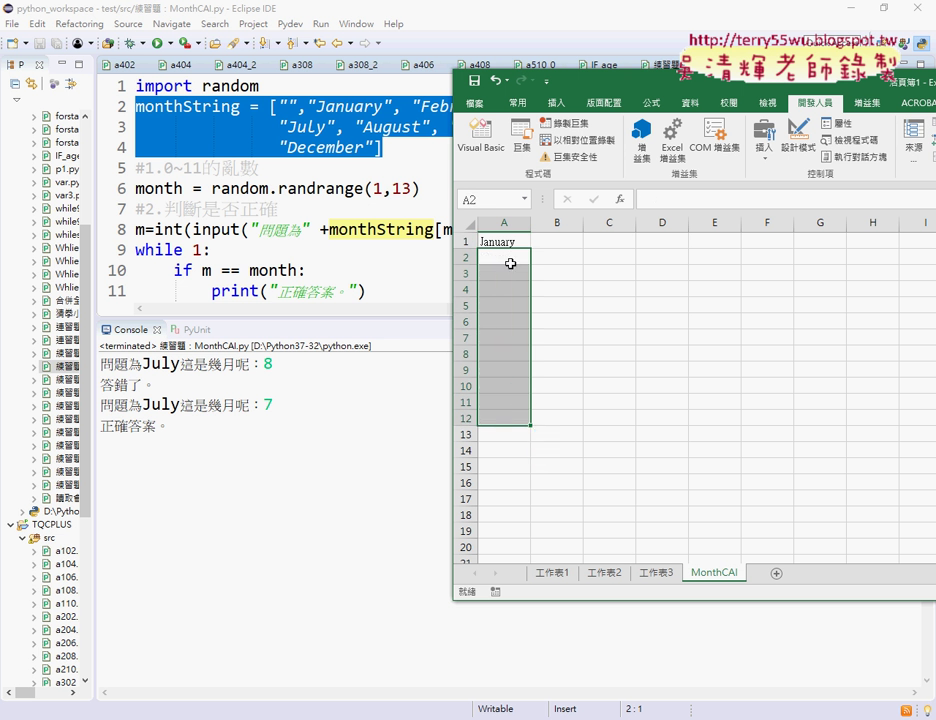
{"action": "left_click", "coordinate": [520, 245]}
{"action": "left_click_drag", "start_coordinate": [532, 248], "coordinate": [522, 429]}
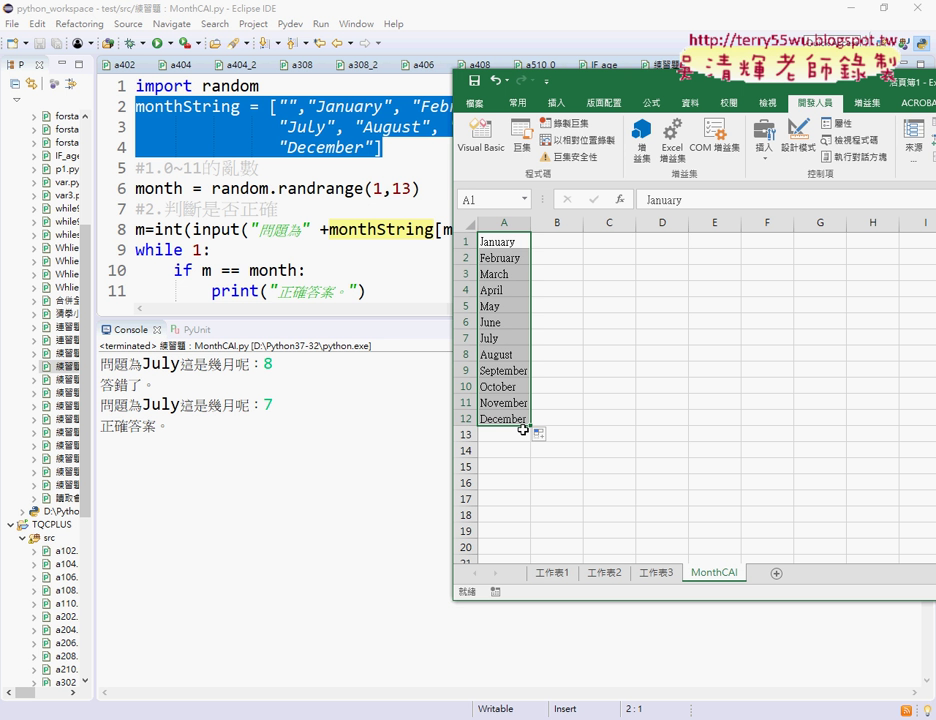
Open Excel Options on the Advanced page and scroll through its settings
{"action": "left_click", "coordinate": [475, 104]}
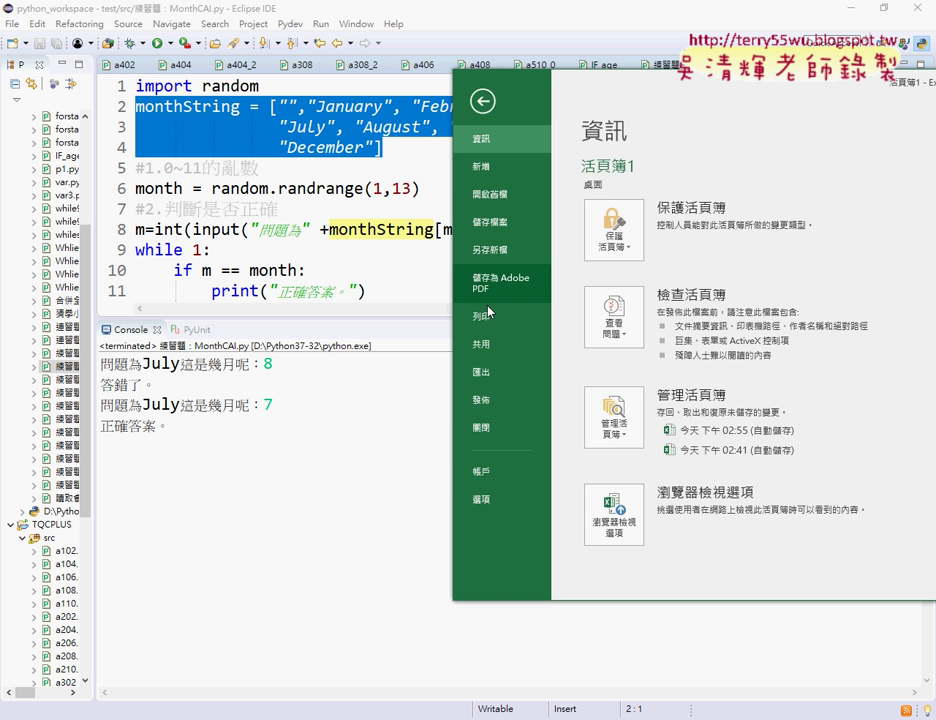
{"action": "left_click", "coordinate": [495, 503]}
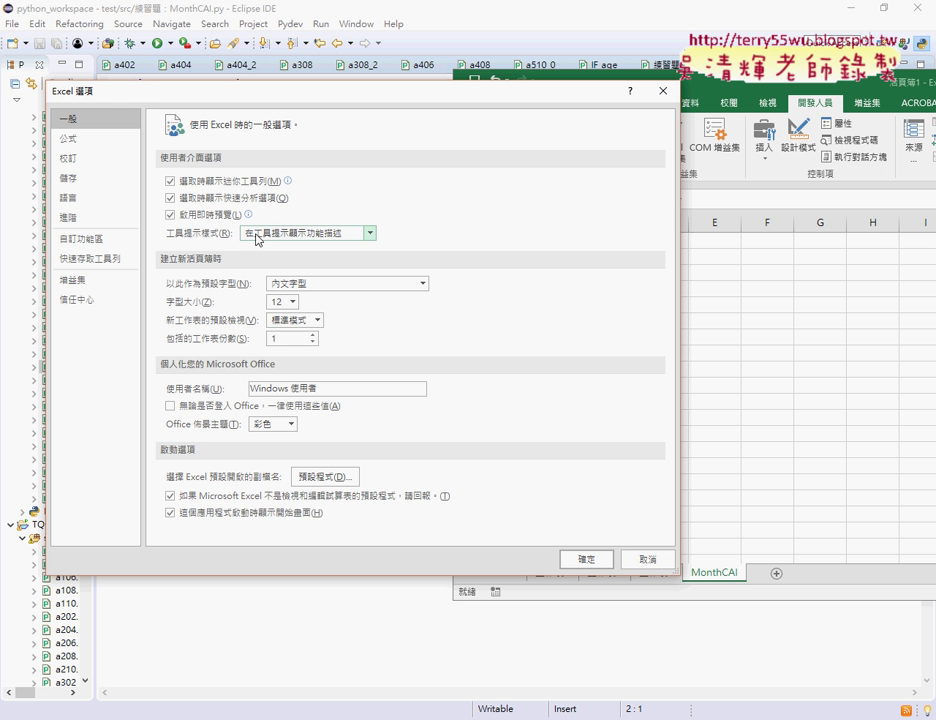
{"action": "left_click", "coordinate": [110, 225]}
{"action": "scroll", "coordinate": [516, 345], "scroll_direction": "down", "scroll_amount": 2}
{"action": "scroll", "coordinate": [535, 344], "scroll_direction": "down", "scroll_amount": 2}
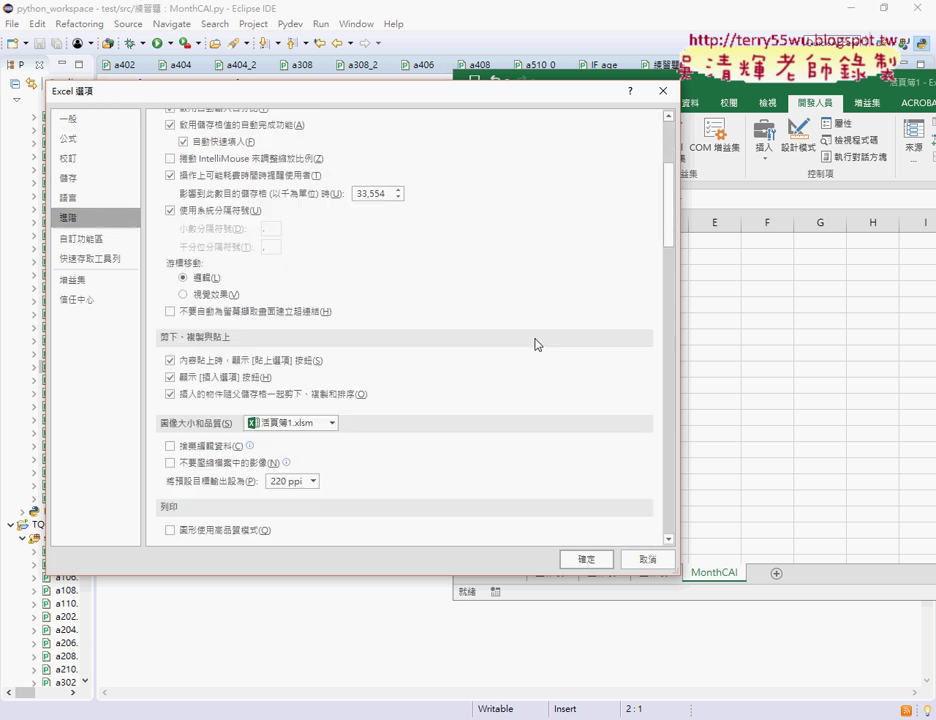
{"action": "scroll", "coordinate": [535, 344], "scroll_direction": "down", "scroll_amount": 2}
{"action": "scroll", "coordinate": [535, 344], "scroll_direction": "down", "scroll_amount": 2}
{"action": "scroll", "coordinate": [536, 344], "scroll_direction": "down", "scroll_amount": 2}
{"action": "scroll", "coordinate": [538, 344], "scroll_direction": "down", "scroll_amount": 2}
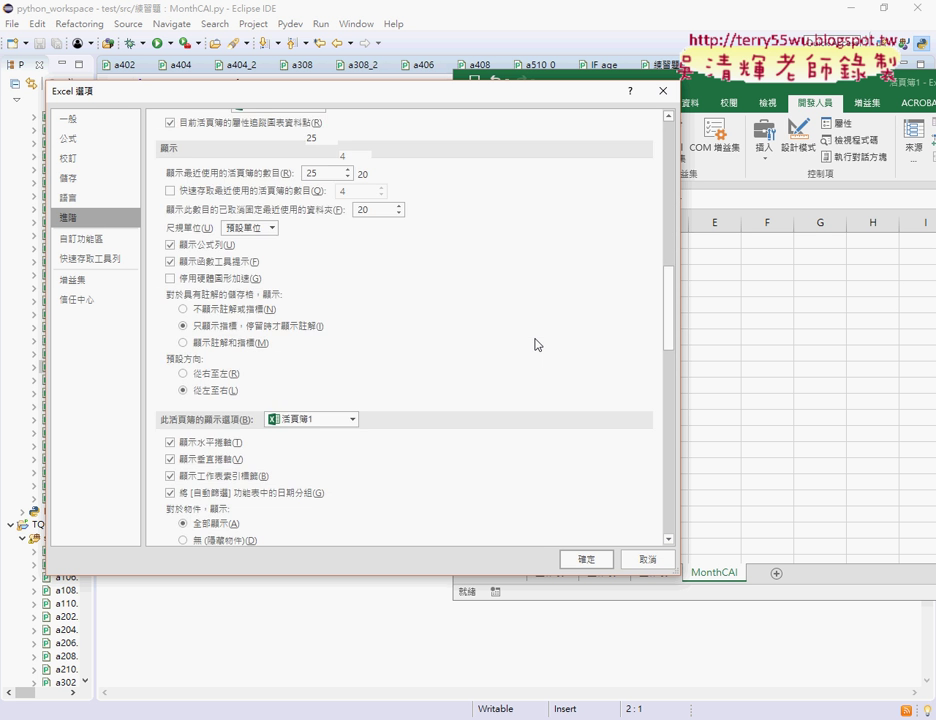
{"action": "scroll", "coordinate": [535, 344], "scroll_direction": "down", "scroll_amount": 2}
{"action": "scroll", "coordinate": [536, 343], "scroll_direction": "down", "scroll_amount": 3}
{"action": "scroll", "coordinate": [537, 342], "scroll_direction": "down", "scroll_amount": 2}
{"action": "scroll", "coordinate": [536, 344], "scroll_direction": "down", "scroll_amount": 3}
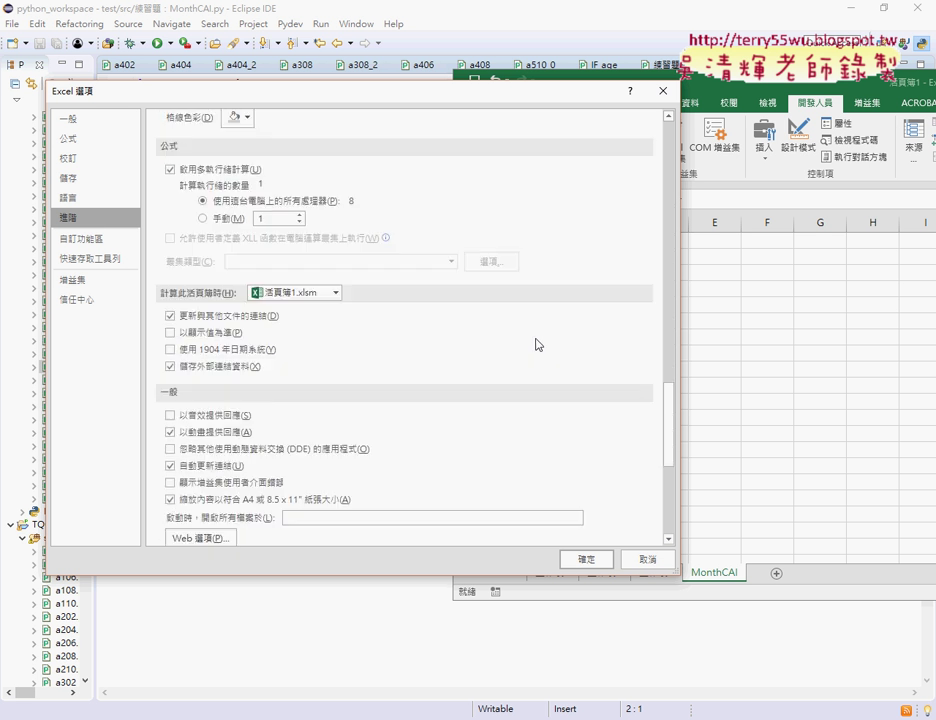
{"action": "scroll", "coordinate": [535, 344], "scroll_direction": "down", "scroll_amount": 3}
{"action": "scroll", "coordinate": [535, 344], "scroll_direction": "down", "scroll_amount": 2}
{"action": "scroll", "coordinate": [535, 344], "scroll_direction": "down", "scroll_amount": 1}
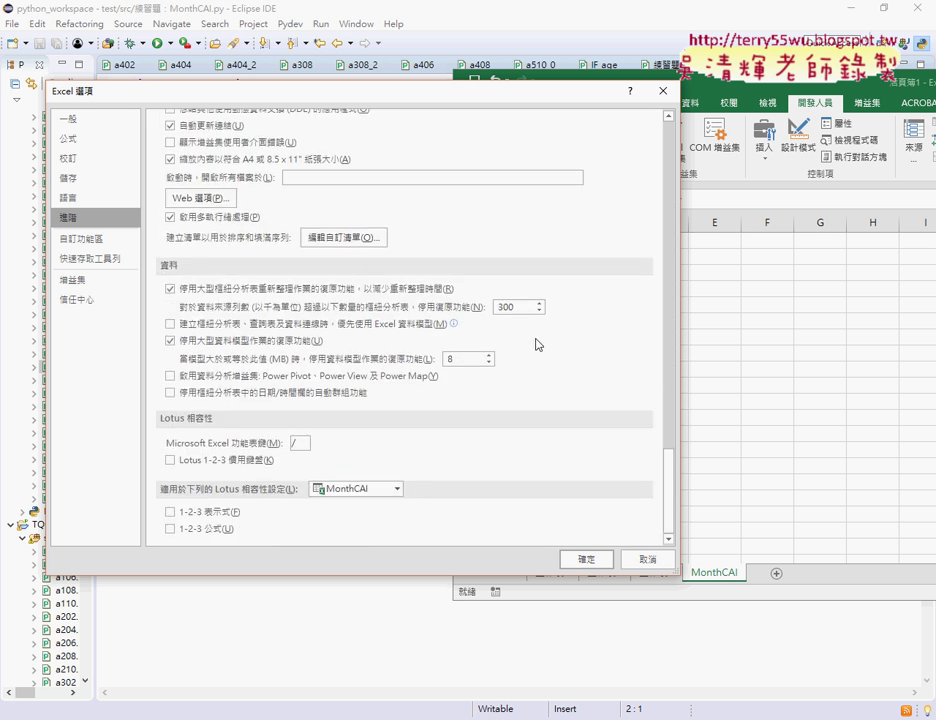
{"action": "scroll", "coordinate": [538, 344], "scroll_direction": "up", "scroll_amount": 3}
{"action": "scroll", "coordinate": [537, 341], "scroll_direction": "up", "scroll_amount": 3}
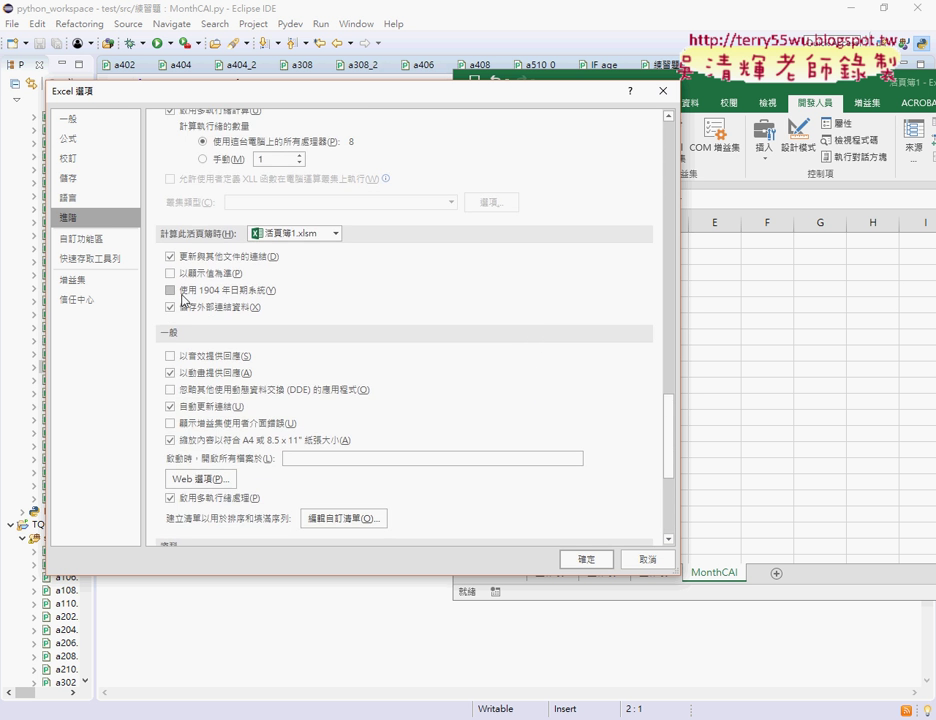
Glance at Customize Ribbon, return to Advanced, and scroll to the General section
{"action": "left_click", "coordinate": [93, 248]}
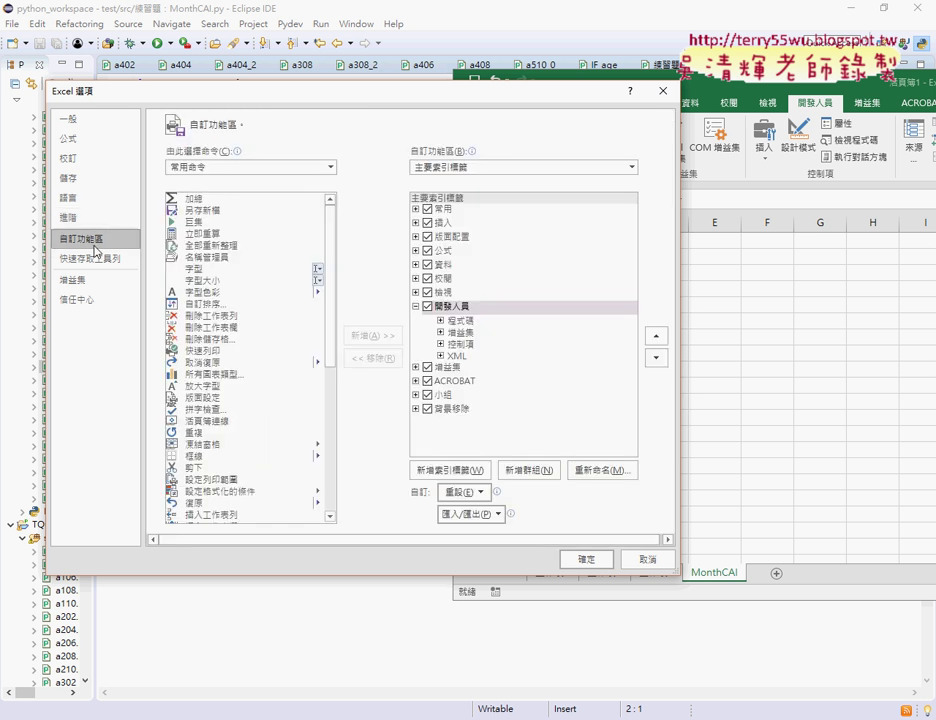
{"action": "left_click", "coordinate": [90, 217]}
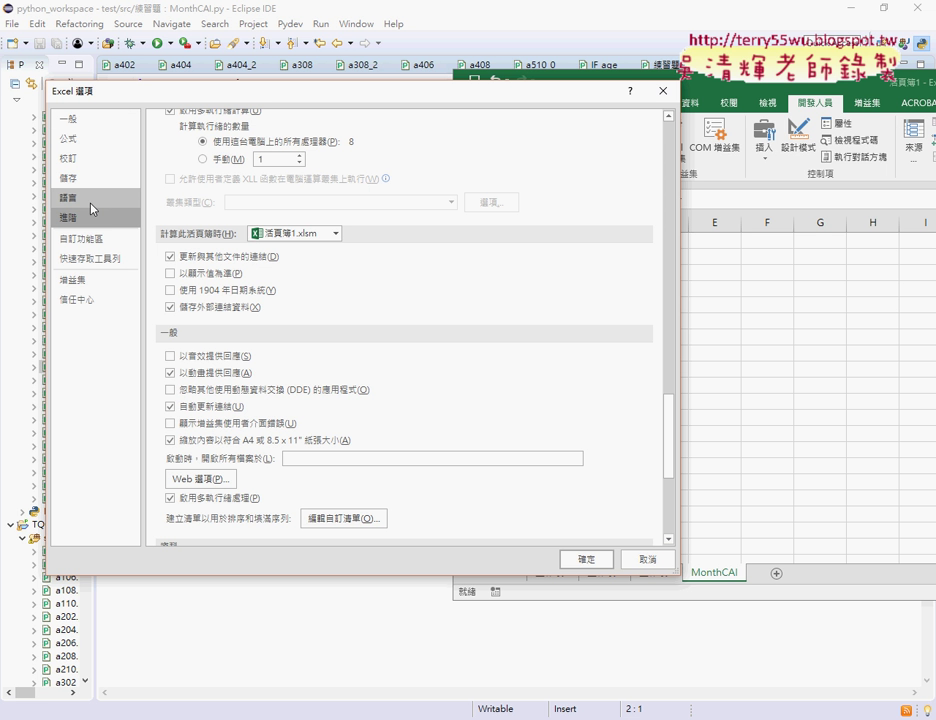
{"action": "mouse_move", "coordinate": [669, 415]}
{"action": "left_mouse_down"}
{"action": "mouse_move", "coordinate": [677, 311]}
{"action": "mouse_move", "coordinate": [688, 410]}
{"action": "left_mouse_up"}
{"action": "scroll", "coordinate": [688, 425], "scroll_direction": "down", "scroll_amount": 2}
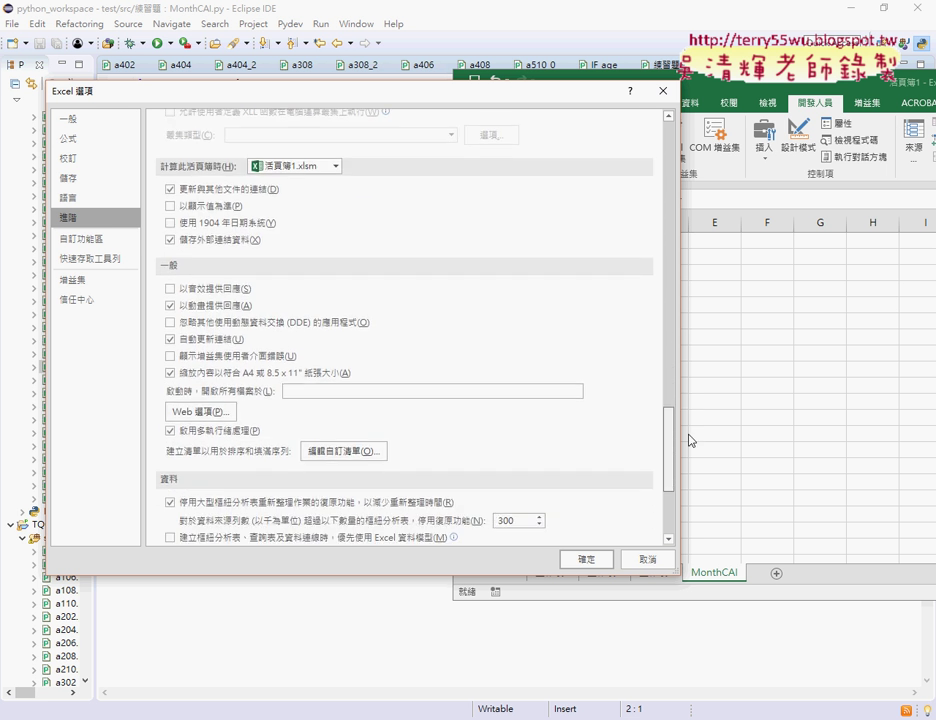
{"action": "scroll", "coordinate": [658, 462], "scroll_direction": "down", "scroll_amount": 2}
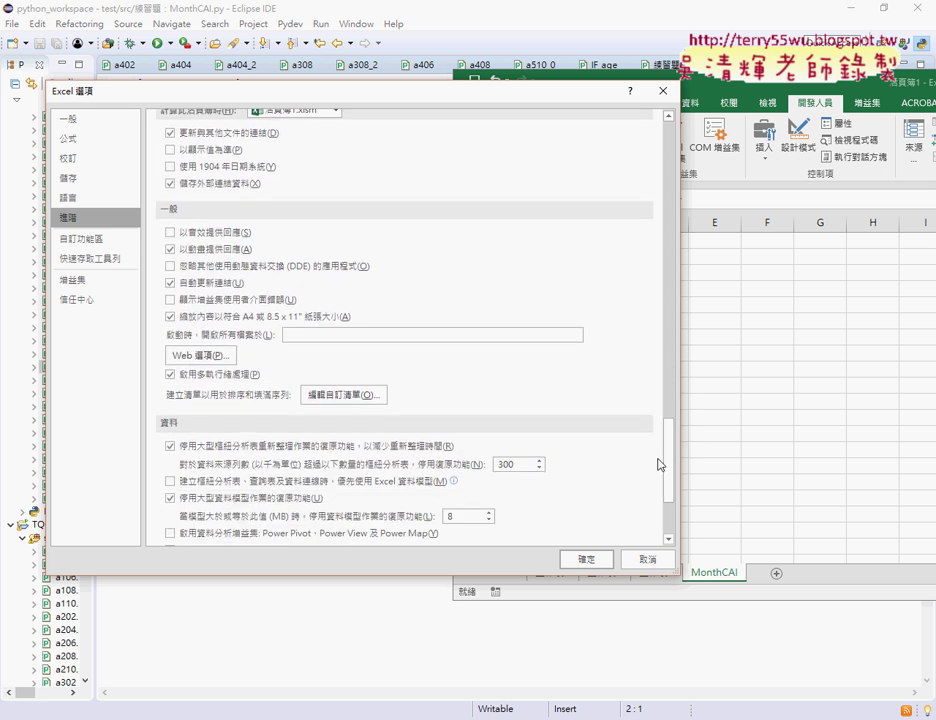
In Edit Custom Lists, view the weekday, January–December, 星期, 子–亥 and 甲–癸 lists, then cancel
{"action": "left_click", "coordinate": [345, 397]}
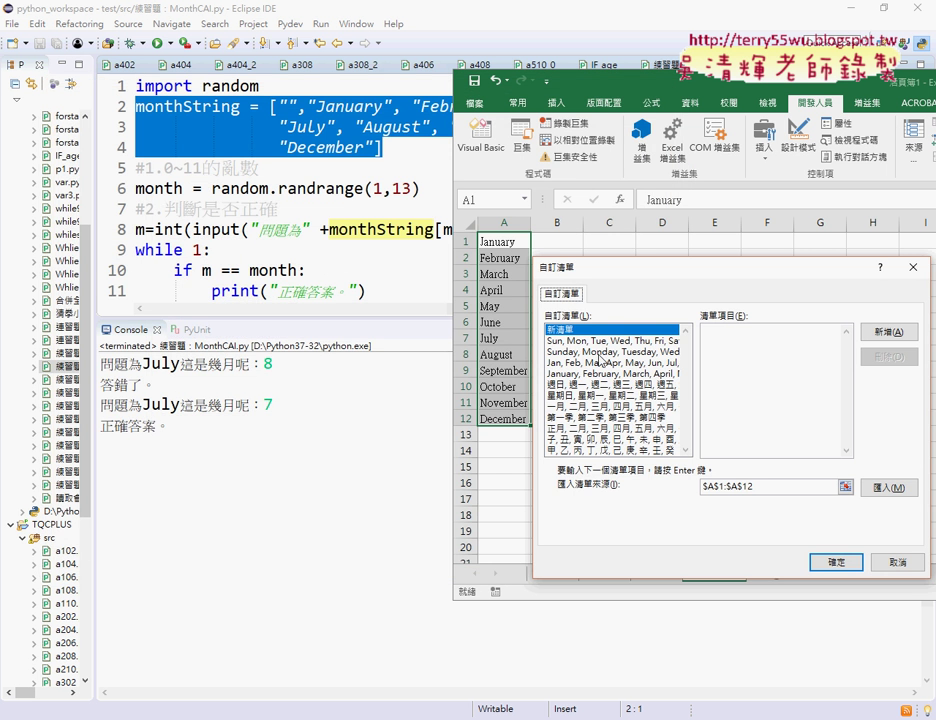
{"action": "left_click", "coordinate": [588, 352]}
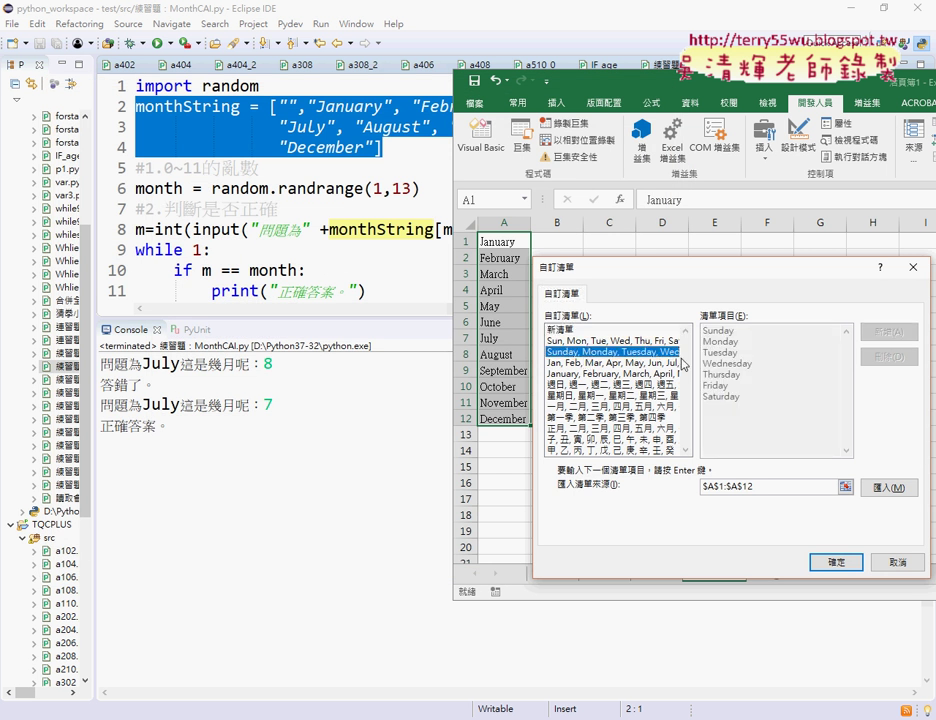
{"action": "left_click", "coordinate": [618, 344]}
{"action": "left_click", "coordinate": [615, 374]}
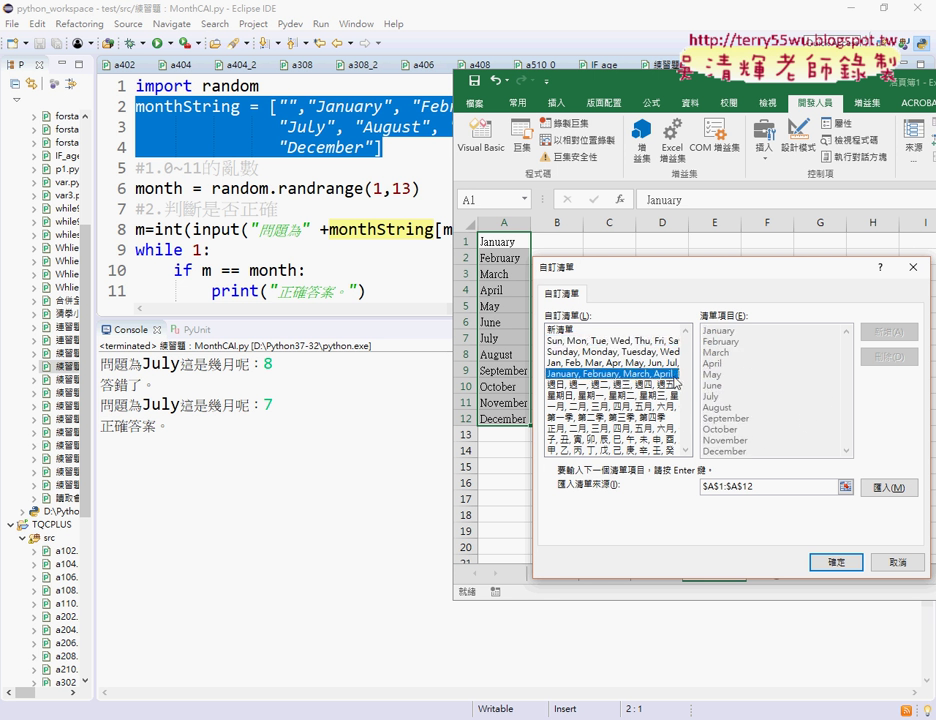
{"action": "left_click", "coordinate": [586, 395]}
{"action": "left_click_drag", "start_coordinate": [592, 412], "coordinate": [592, 442]}
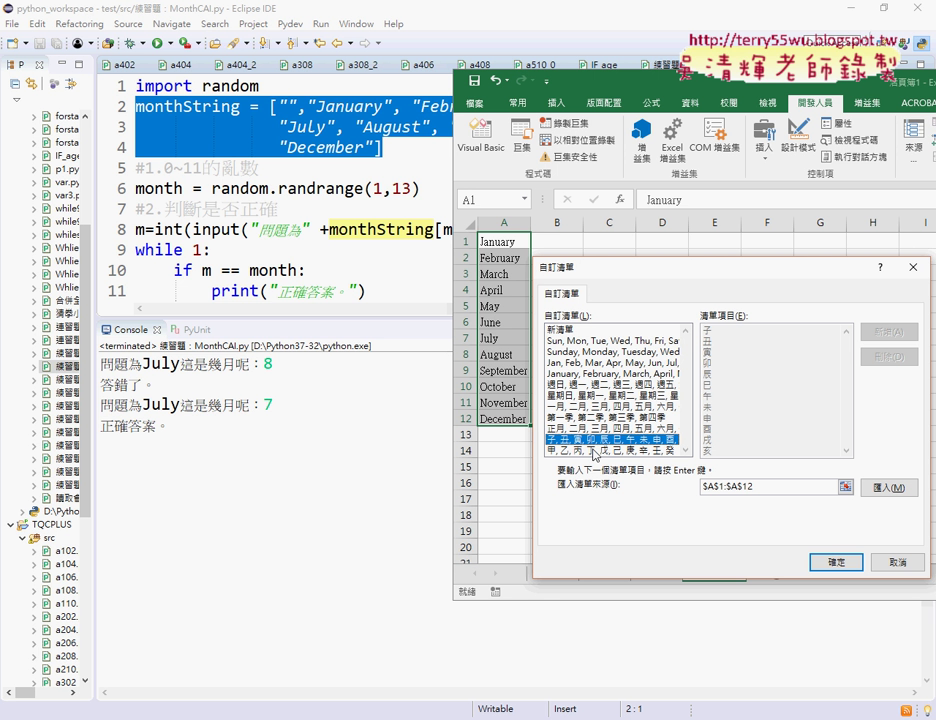
{"action": "left_click", "coordinate": [594, 451]}
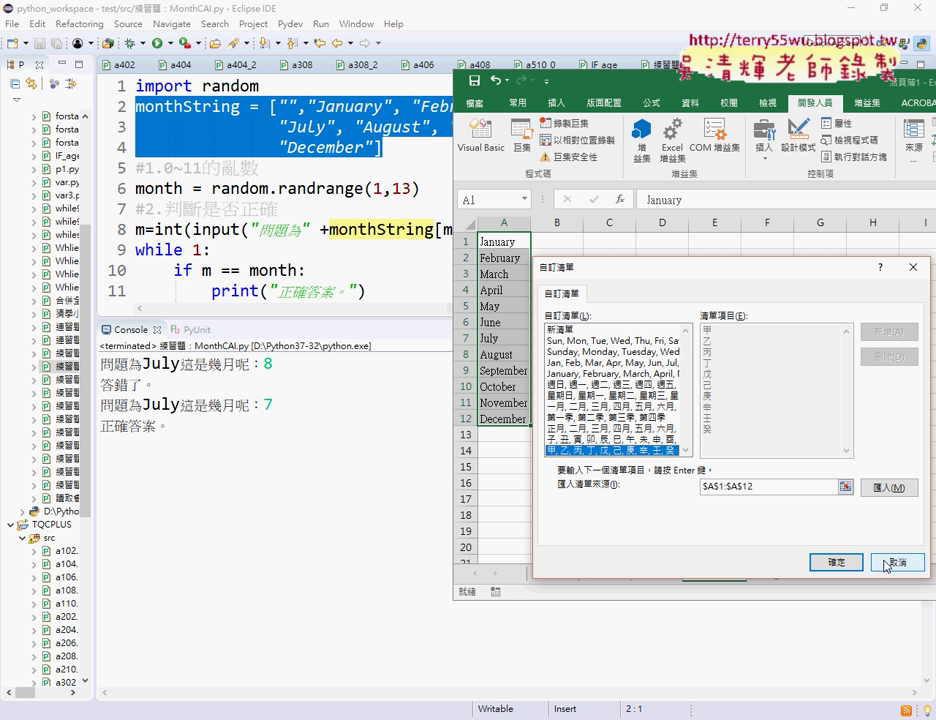
{"action": "left_click", "coordinate": [884, 566]}
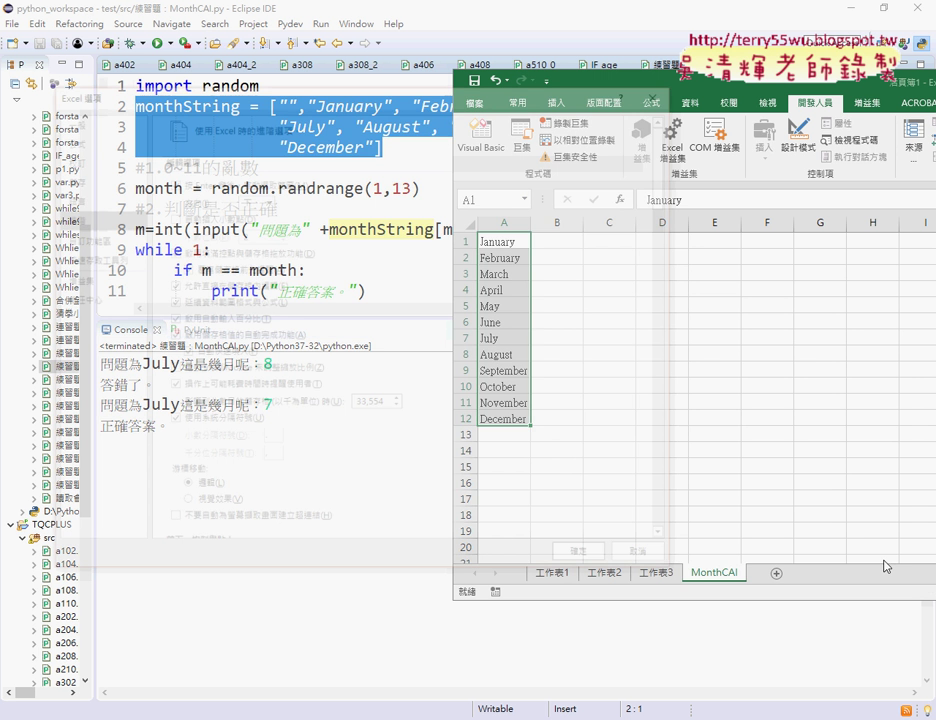
{"action": "left_click", "coordinate": [650, 560]}
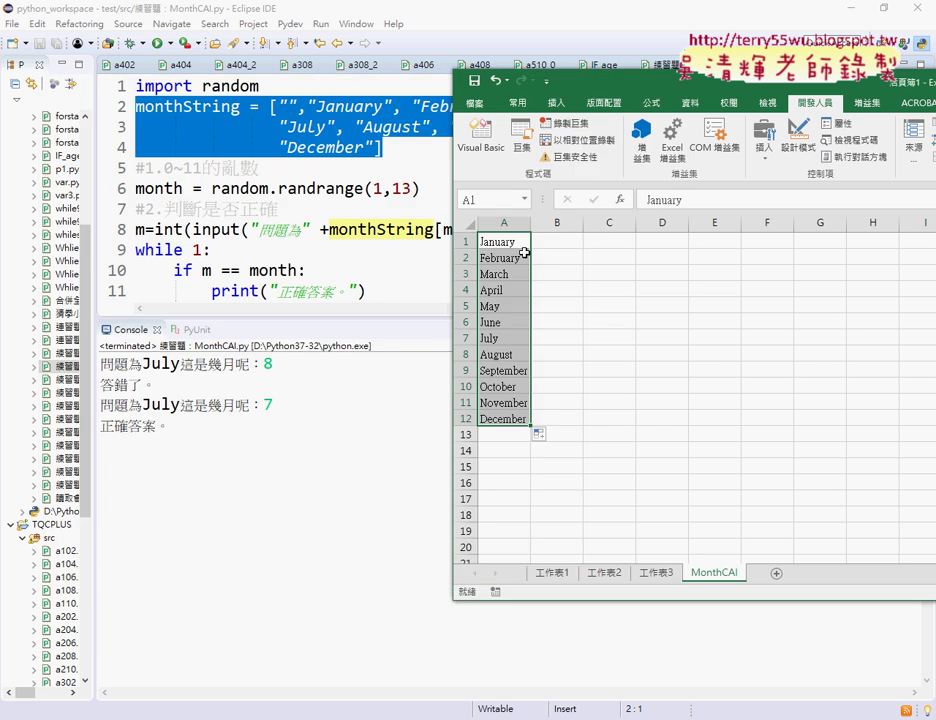
{"action": "left_click", "coordinate": [608, 416]}
{"action": "mouse_move", "coordinate": [563, 90]}
{"action": "left_mouse_down"}
{"action": "mouse_move", "coordinate": [187, 177]}
{"action": "mouse_move", "coordinate": [335, 177]}
{"action": "left_mouse_up"}
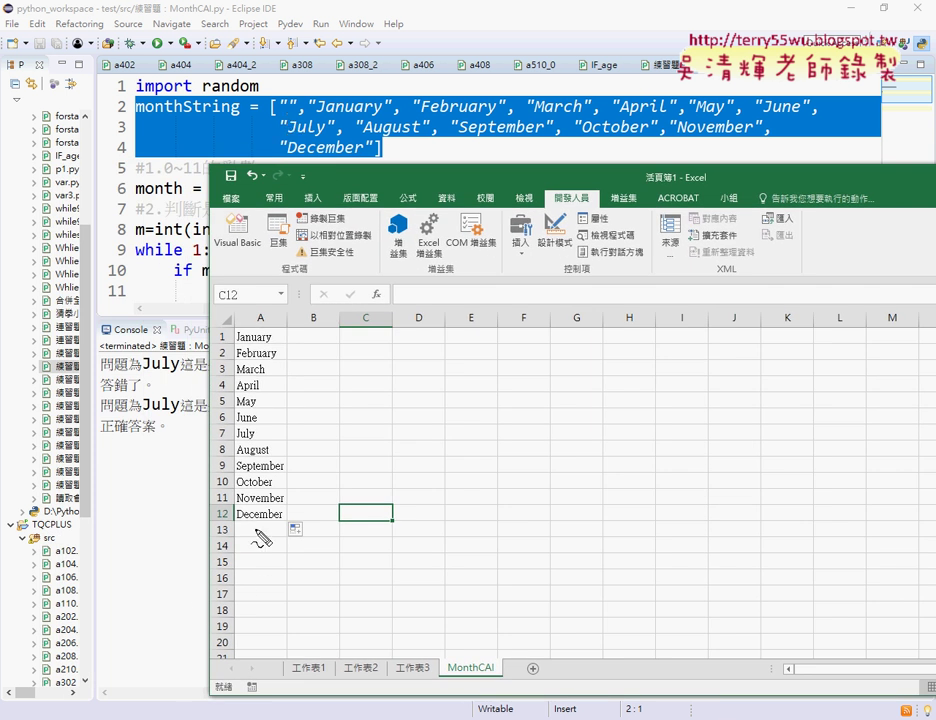
{"action": "mouse_move", "coordinate": [263, 537]}
{"action": "left_mouse_down"}
{"action": "mouse_move", "coordinate": [214, 467]}
{"action": "mouse_move", "coordinate": [264, 535]}
{"action": "left_mouse_up"}
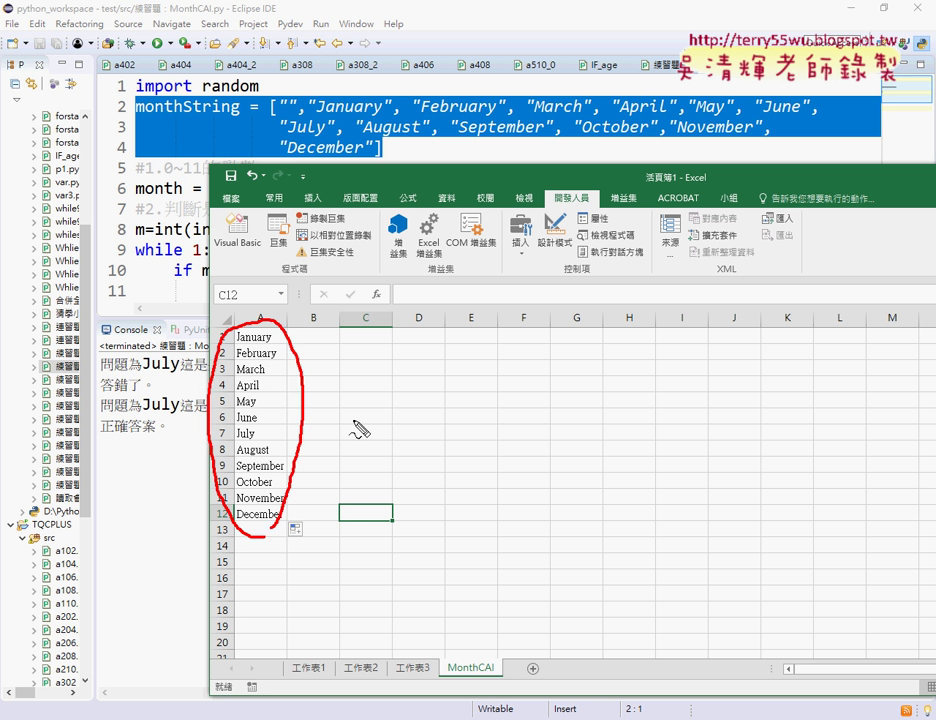
{"action": "mouse_move", "coordinate": [380, 352]}
{"action": "left_mouse_down"}
{"action": "mouse_move", "coordinate": [372, 403]}
{"action": "mouse_move", "coordinate": [403, 398]}
{"action": "left_mouse_up"}
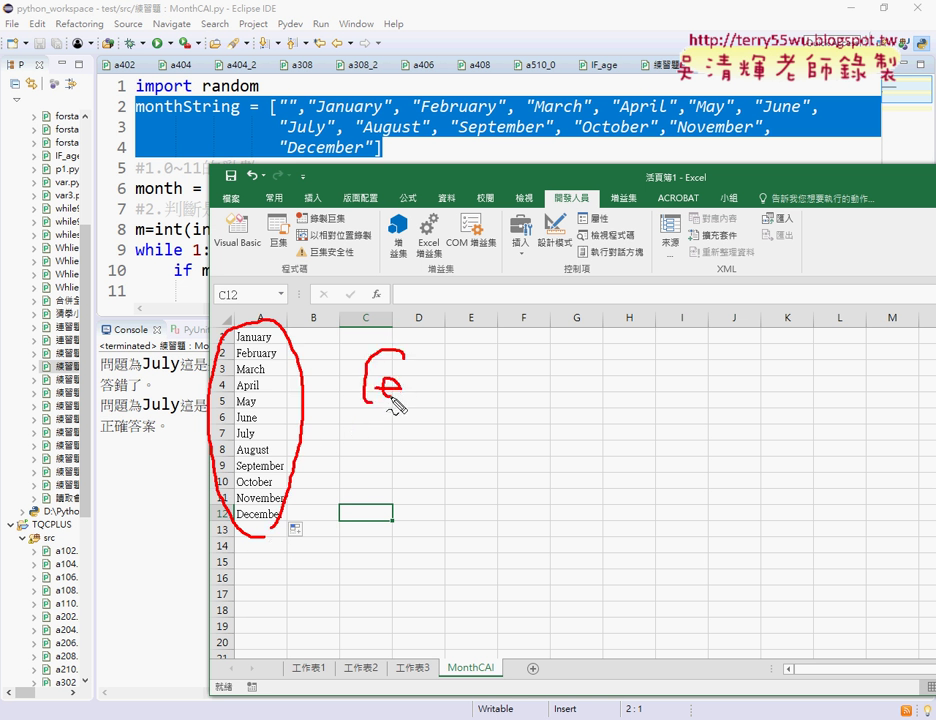
{"action": "mouse_move", "coordinate": [414, 340]}
{"action": "left_mouse_down"}
{"action": "mouse_move", "coordinate": [410, 402]}
{"action": "mouse_move", "coordinate": [436, 396]}
{"action": "left_mouse_up"}
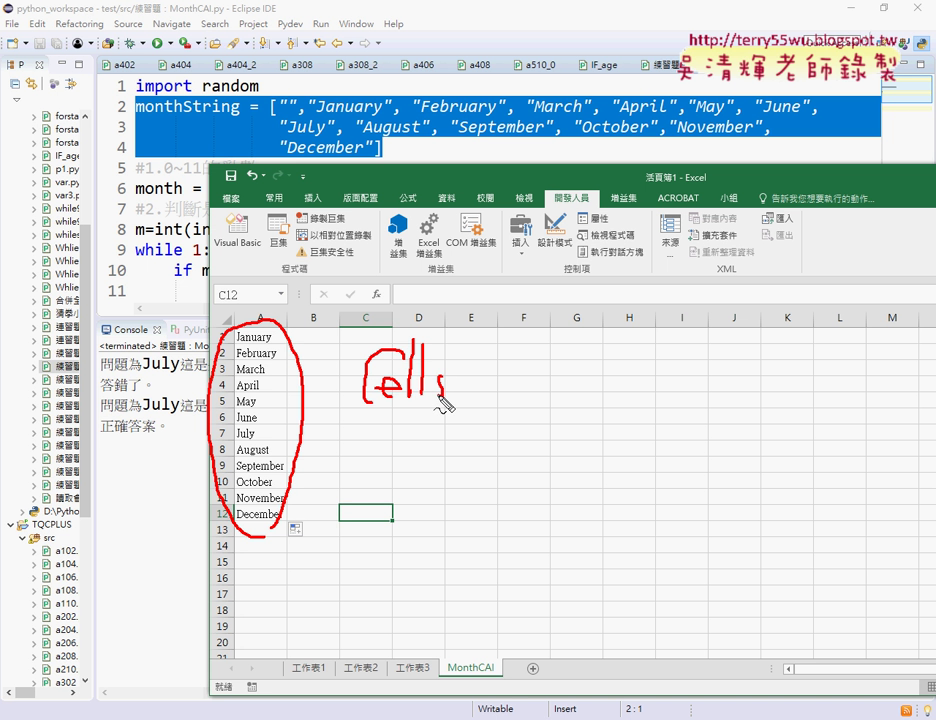
{"action": "left_click_drag", "start_coordinate": [465, 346], "coordinate": [467, 398]}
{"action": "left_click_drag", "start_coordinate": [491, 355], "coordinate": [490, 398]}
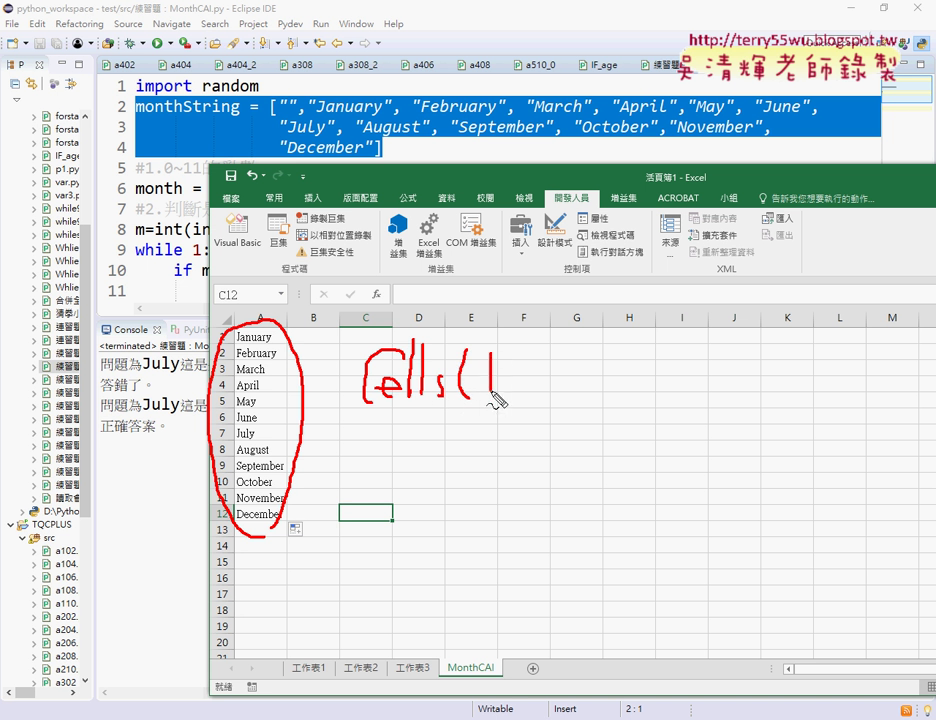
{"action": "left_click_drag", "start_coordinate": [541, 356], "coordinate": [540, 370]}
{"action": "mouse_move", "coordinate": [548, 355]}
{"action": "left_mouse_down"}
{"action": "mouse_move", "coordinate": [549, 386]}
{"action": "mouse_move", "coordinate": [586, 368]}
{"action": "mouse_move", "coordinate": [593, 402]}
{"action": "left_mouse_up"}
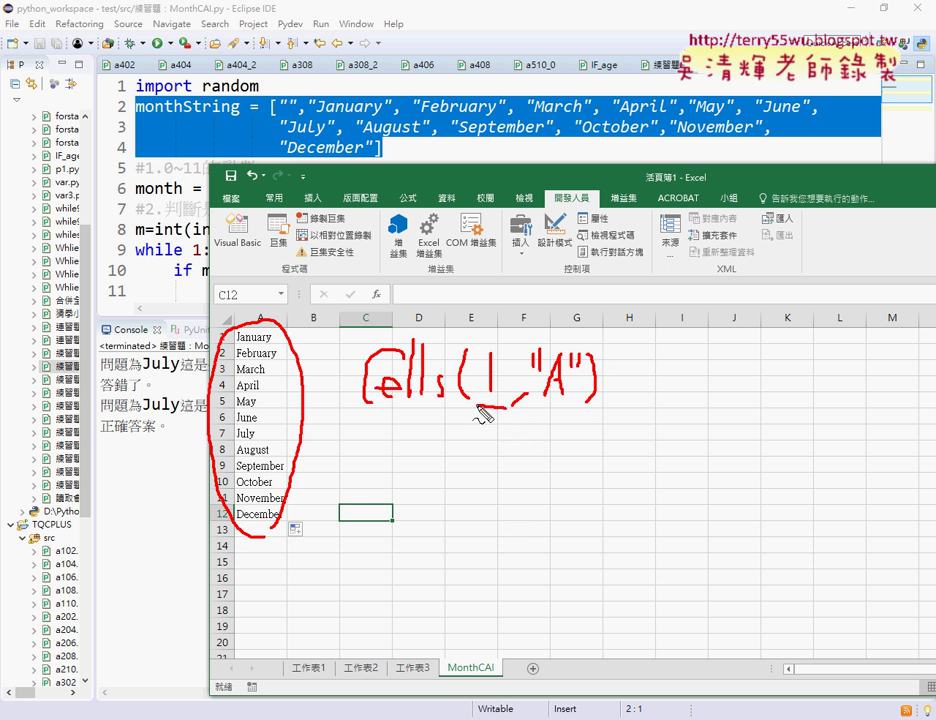
{"action": "mouse_move", "coordinate": [476, 405]}
{"action": "left_mouse_down"}
{"action": "mouse_move", "coordinate": [506, 407]}
{"action": "mouse_move", "coordinate": [476, 417]}
{"action": "left_mouse_up"}
{"action": "left_click_drag", "start_coordinate": [432, 146], "coordinate": [307, 181]}
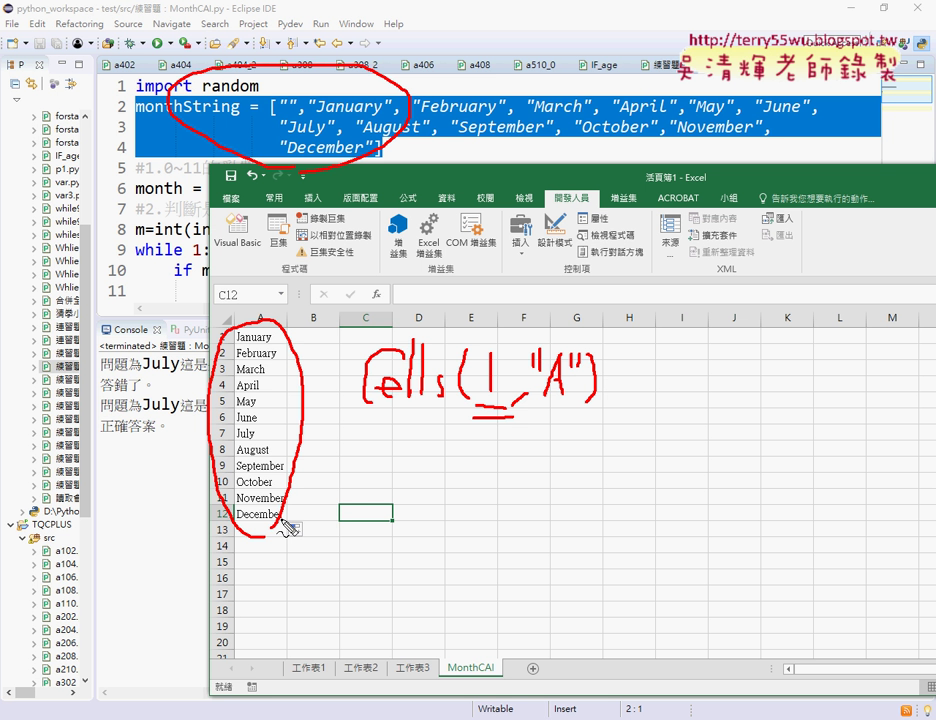
{"action": "key", "text": "Escape"}
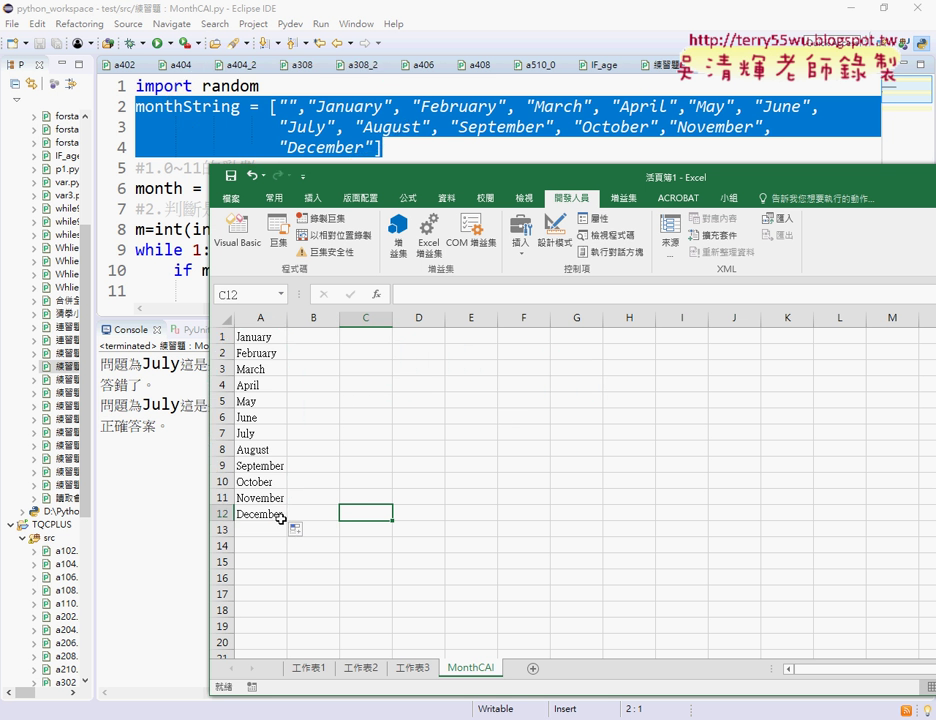
Open the VBA editor on Module2's monthCAI code, cancel the Macros run, and return to Excel
{"action": "left_click", "coordinate": [231, 250]}
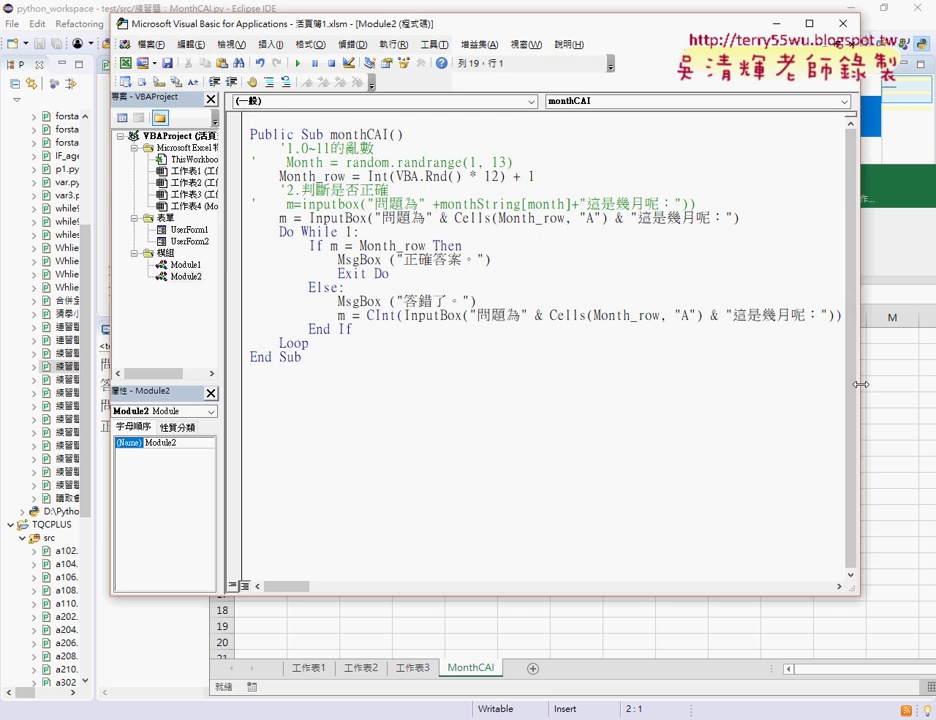
{"action": "left_click_drag", "start_coordinate": [860, 384], "coordinate": [797, 384]}
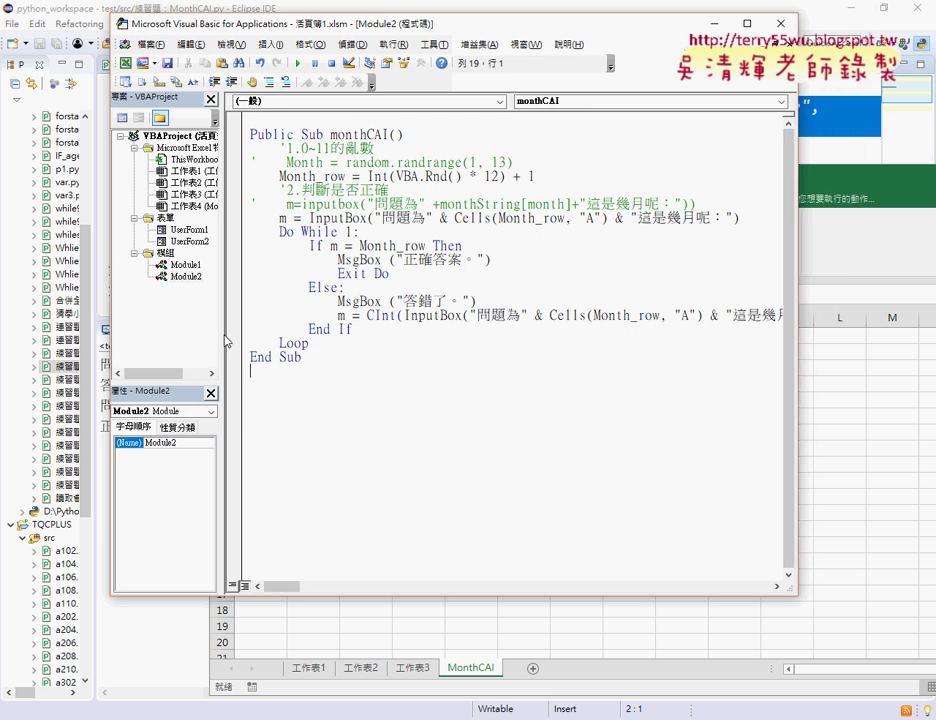
{"action": "left_click_drag", "start_coordinate": [226, 341], "coordinate": [185, 334]}
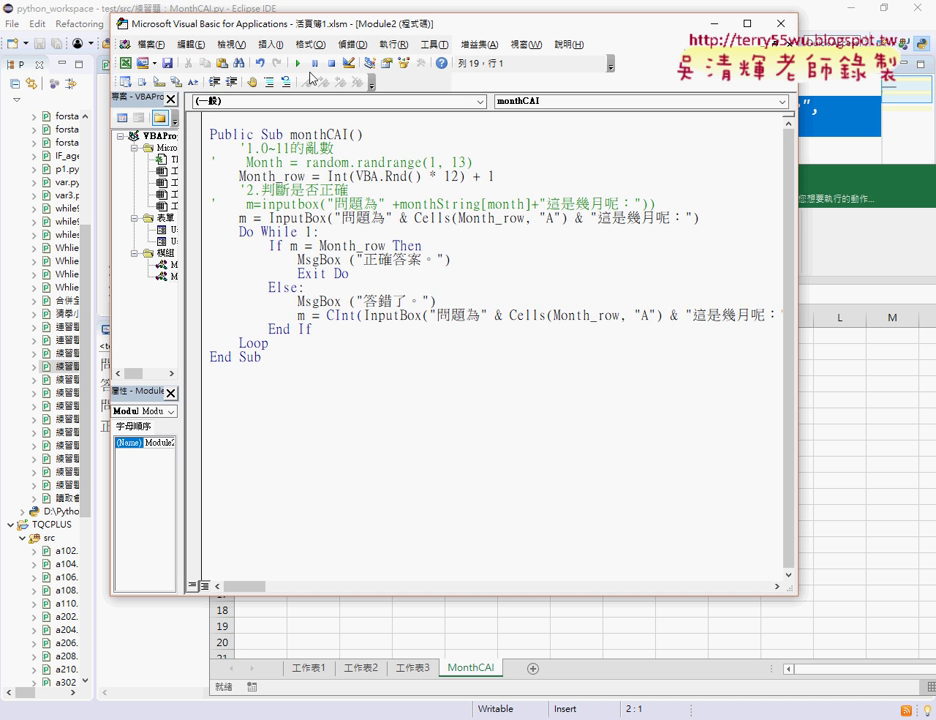
{"action": "left_click", "coordinate": [298, 63]}
{"action": "left_click", "coordinate": [562, 234]}
{"action": "left_click", "coordinate": [838, 400]}
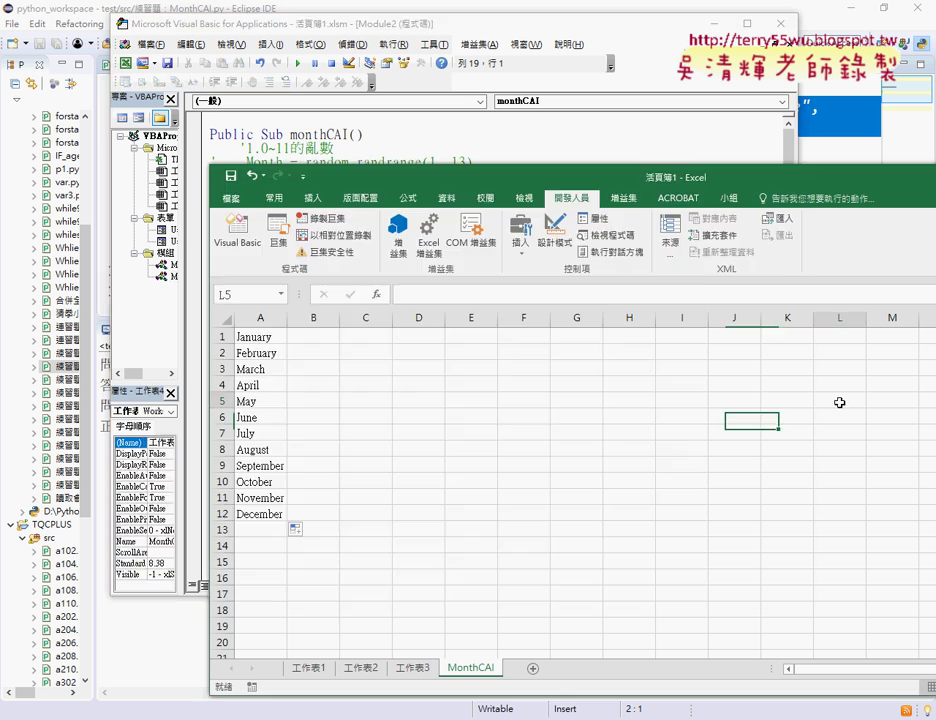
Draw a Form Control button over columns D–E near row 2 and assign it the monthCAI macro
{"action": "left_click", "coordinate": [522, 232]}
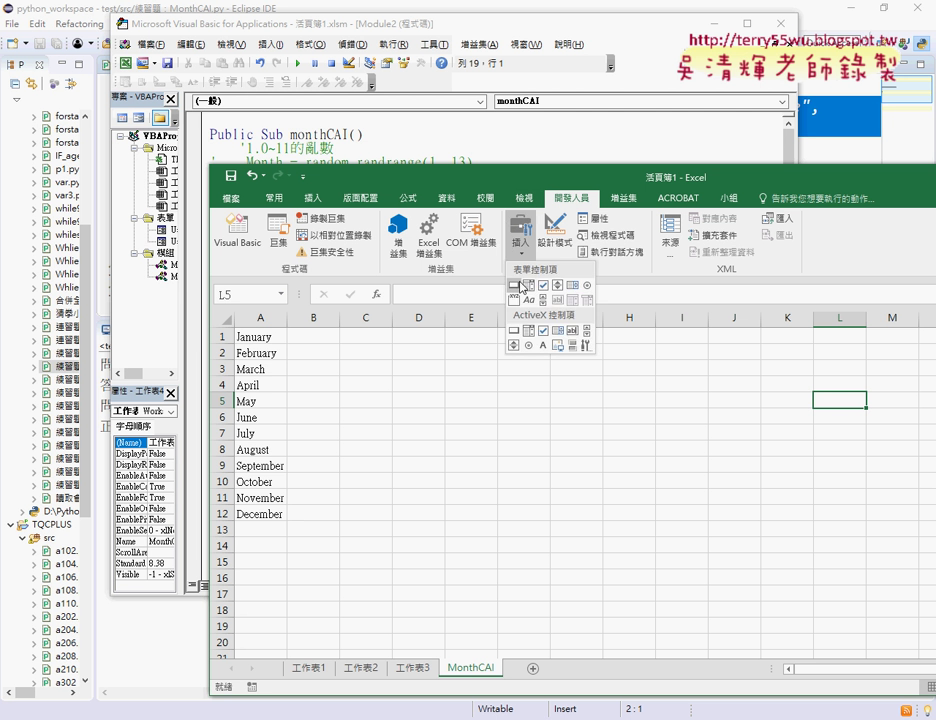
{"action": "left_click", "coordinate": [520, 287]}
{"action": "left_click_drag", "start_coordinate": [345, 344], "coordinate": [469, 375]}
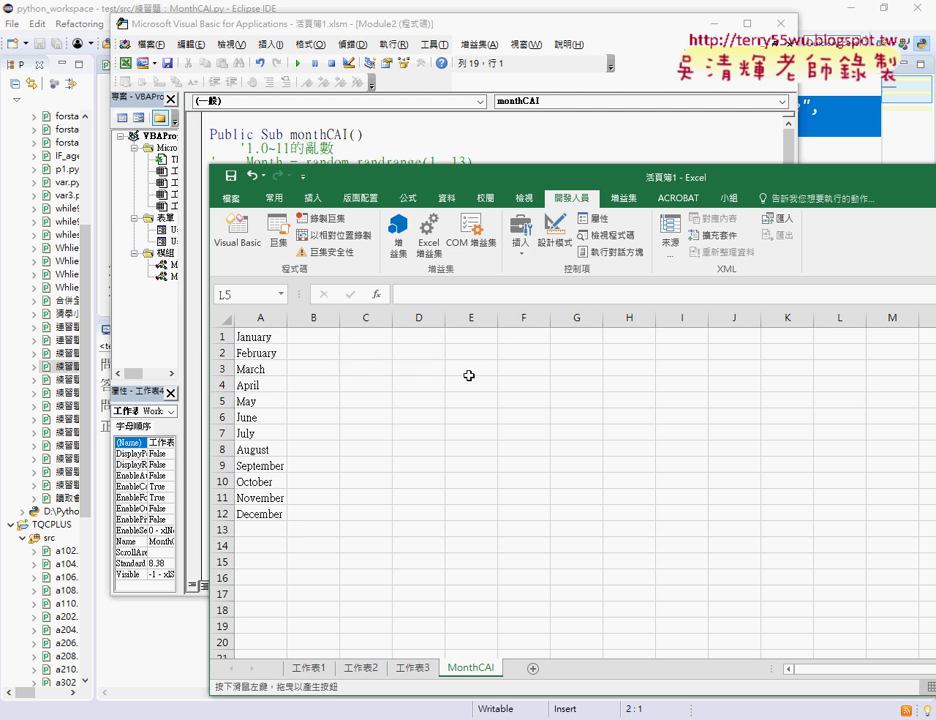
{"action": "left_click", "coordinate": [375, 427]}
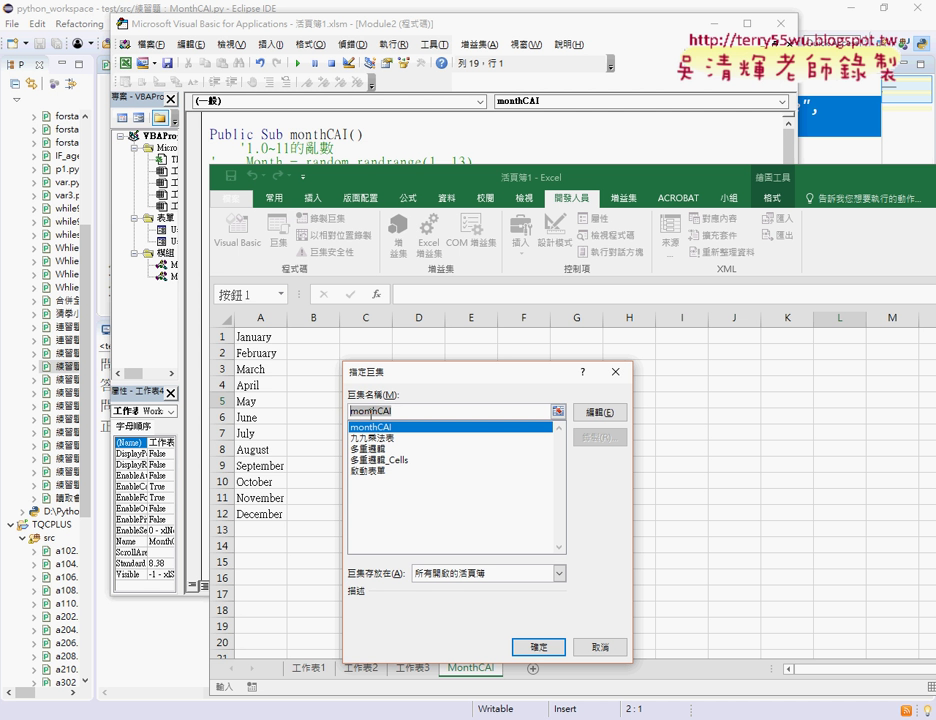
{"action": "right_click", "coordinate": [549, 413]}
{"action": "left_click", "coordinate": [539, 647]}
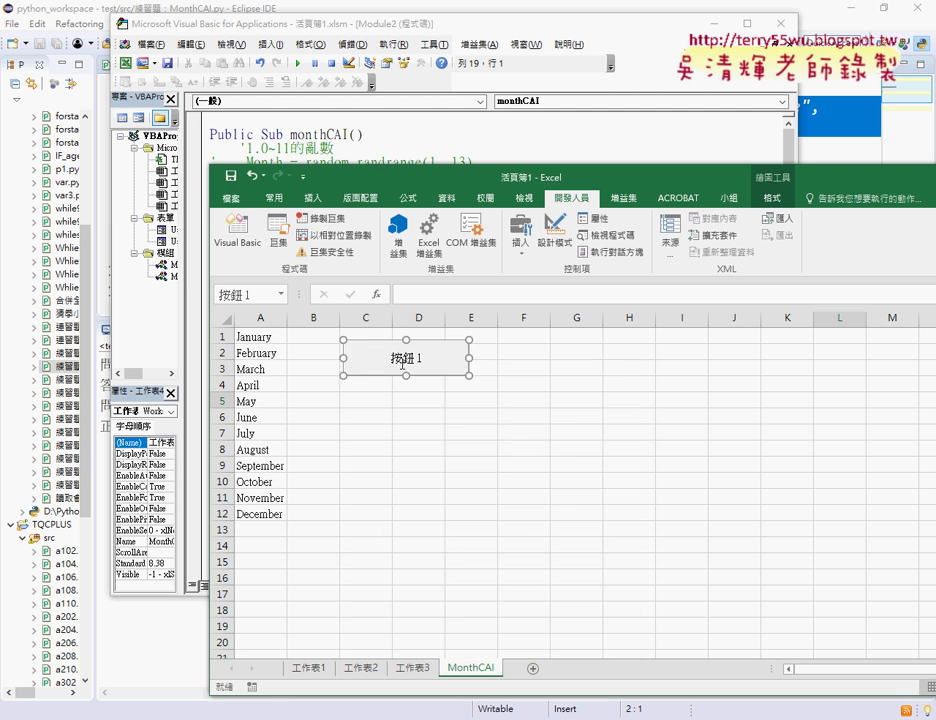
Caption the button monthCAI and click it to start the quiz
{"action": "left_click", "coordinate": [391, 357]}
{"action": "key", "text": "BackSpace"}
{"action": "key", "text": "BackSpace"}
{"action": "key", "text": "BackSpace"}
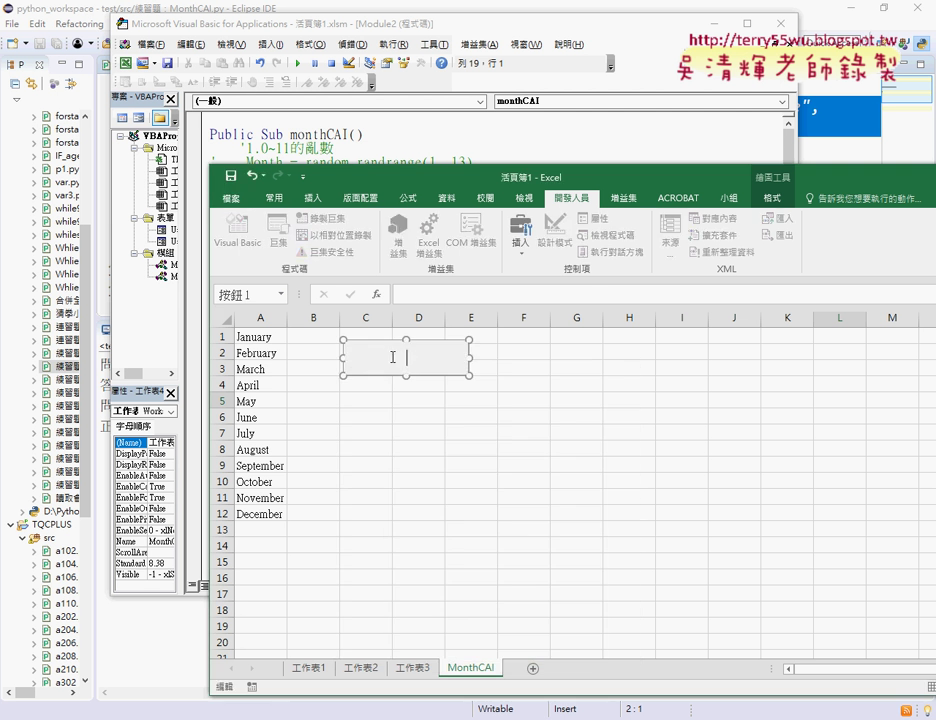
{"action": "type", "text": "monthCAI"}
{"action": "left_click", "coordinate": [548, 486]}
{"action": "left_click", "coordinate": [416, 362]}
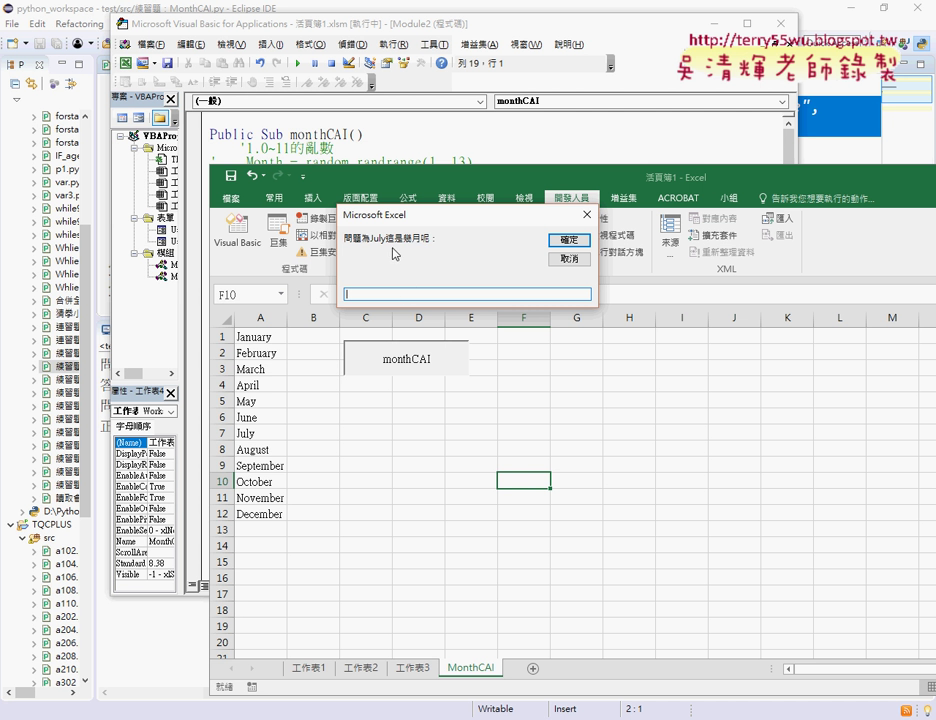
Answer the July prompt with 5, dismiss 答錯了, answer 7, then move the Excel window aside
{"action": "type", "text": "5"}
{"action": "key", "text": "Return"}
{"action": "key", "text": "Return"}
{"action": "type", "text": "7"}
{"action": "key", "text": "Return"}
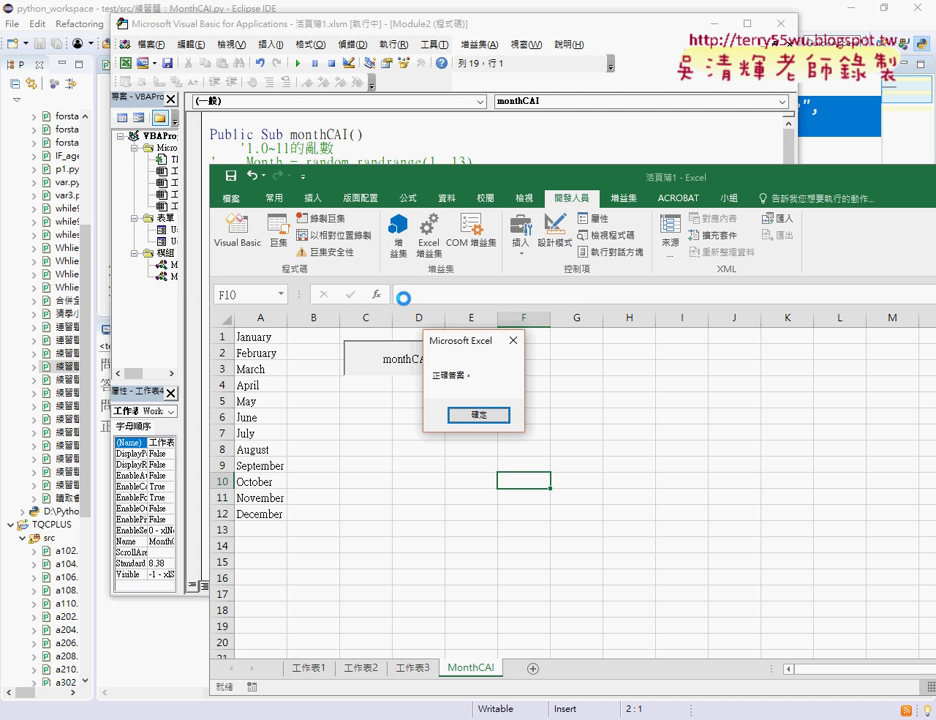
{"action": "key", "text": "Return"}
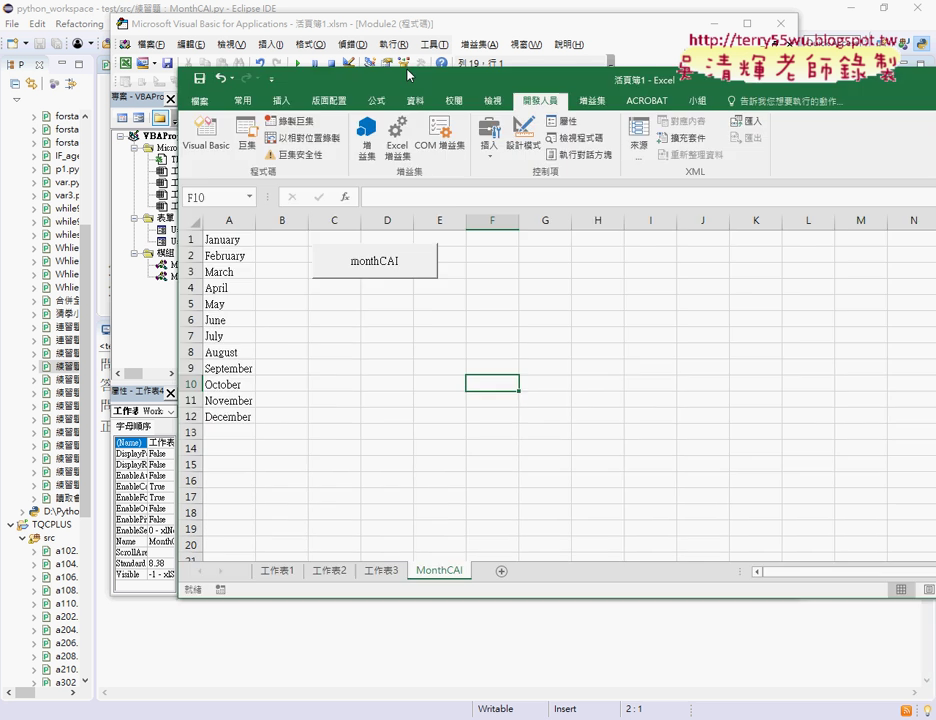
{"action": "left_click_drag", "start_coordinate": [443, 186], "coordinate": [408, 62]}
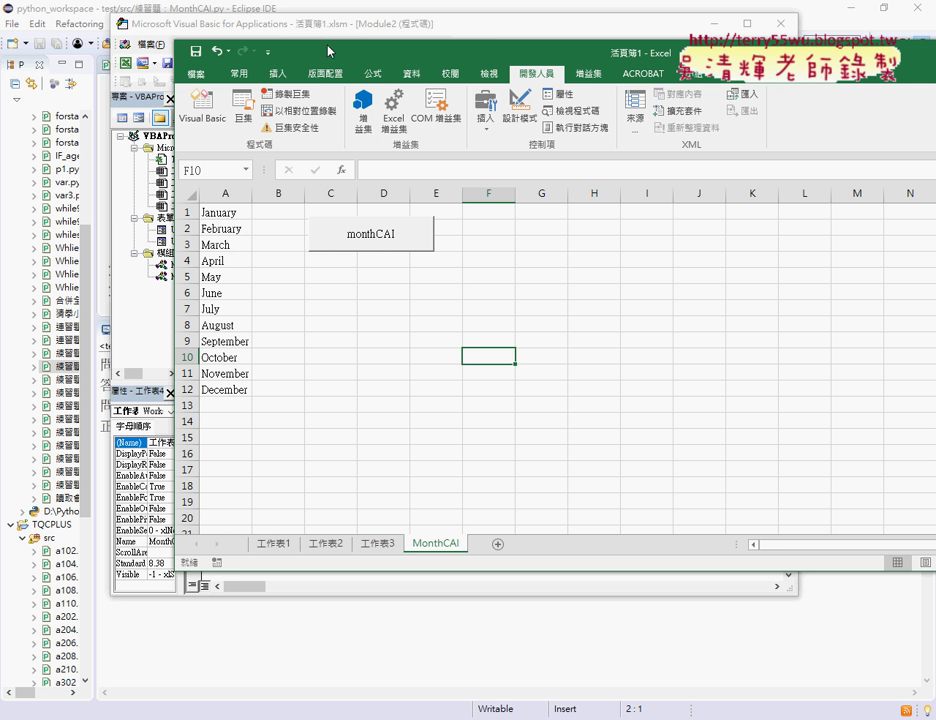
Bring up the VBA editor, widen the Project pane, and browse Module1 and Module2
{"action": "left_click", "coordinate": [203, 122]}
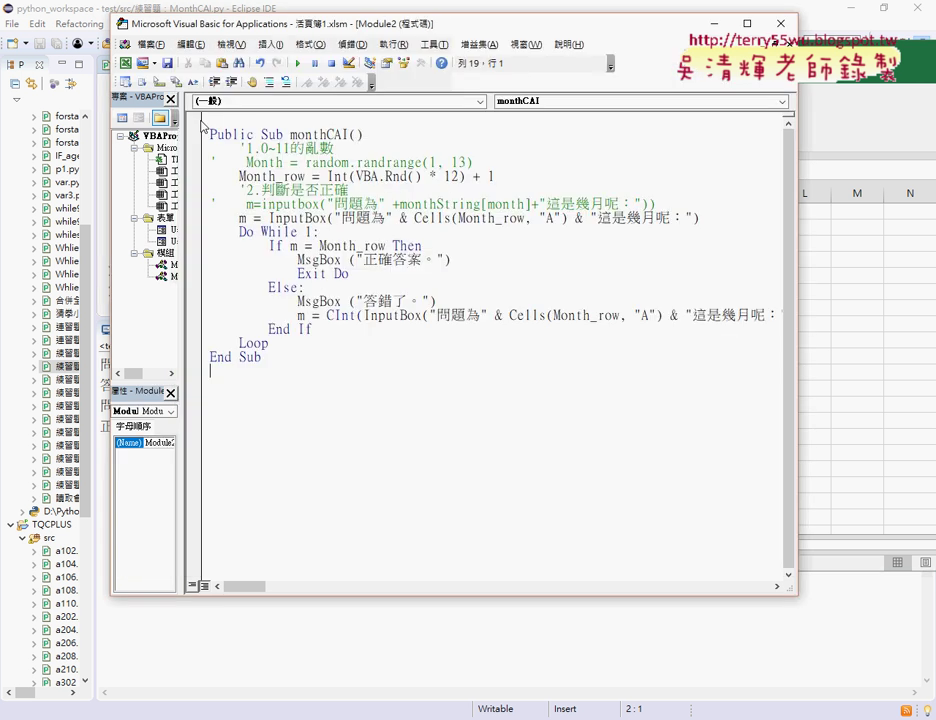
{"action": "left_click_drag", "start_coordinate": [366, 27], "coordinate": [566, 52]}
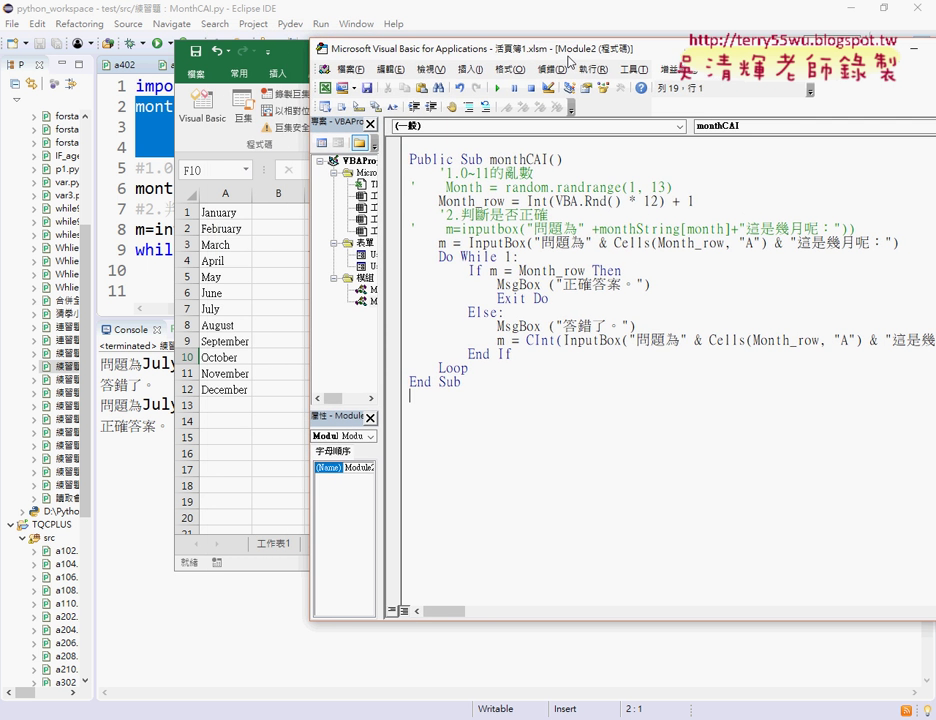
{"action": "left_click_drag", "start_coordinate": [381, 279], "coordinate": [453, 279]}
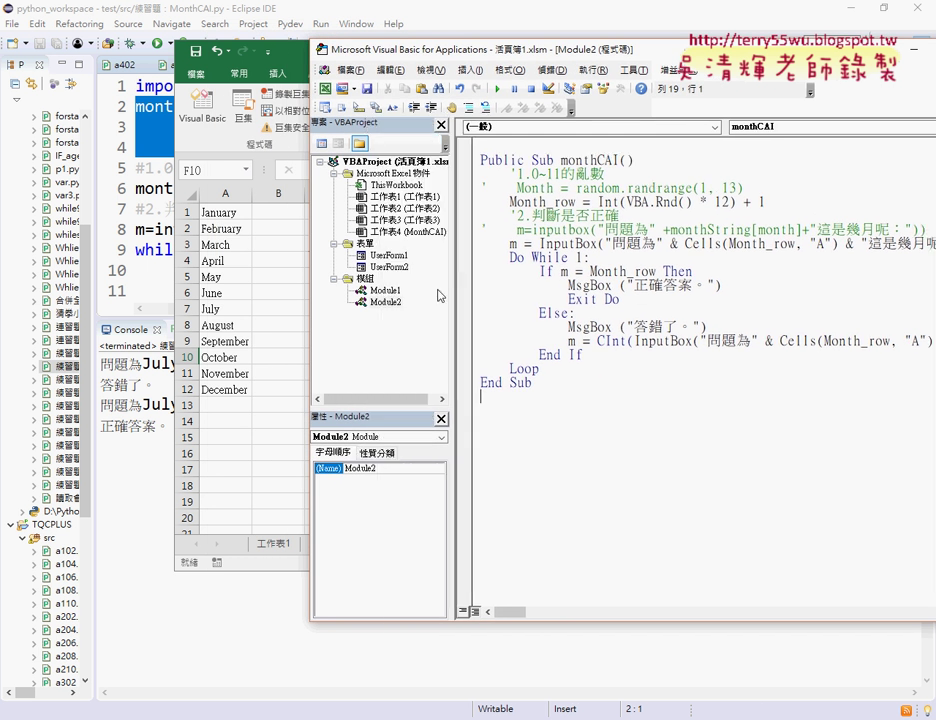
{"action": "left_click", "coordinate": [366, 279]}
{"action": "double_click", "coordinate": [385, 291]}
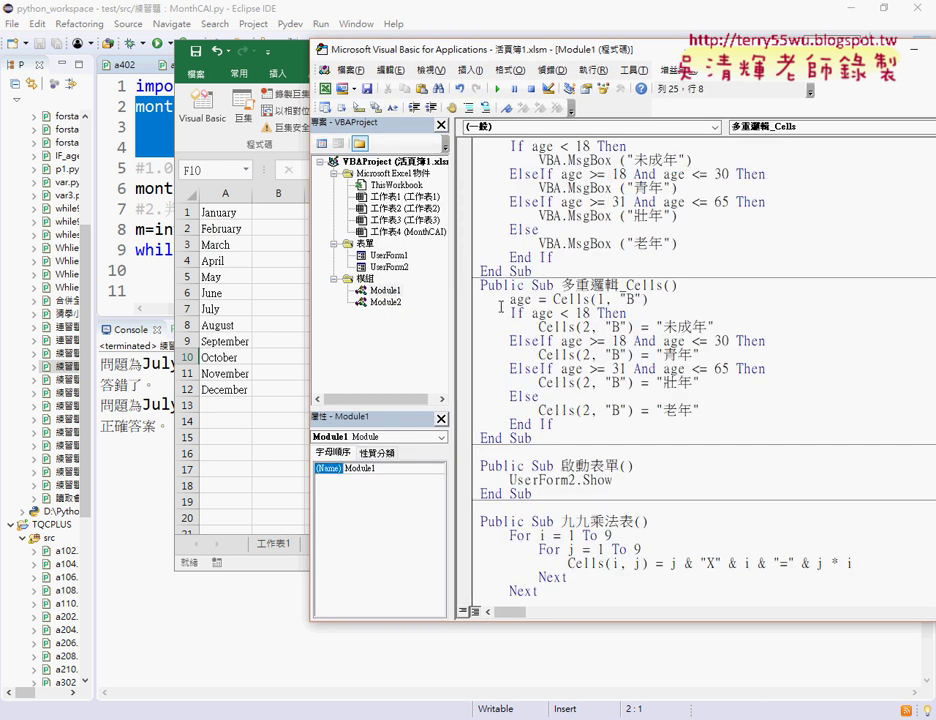
{"action": "double_click", "coordinate": [380, 302]}
Delete Module2's monthCAI body from Month_row through Loop
{"action": "right_click", "coordinate": [366, 279]}
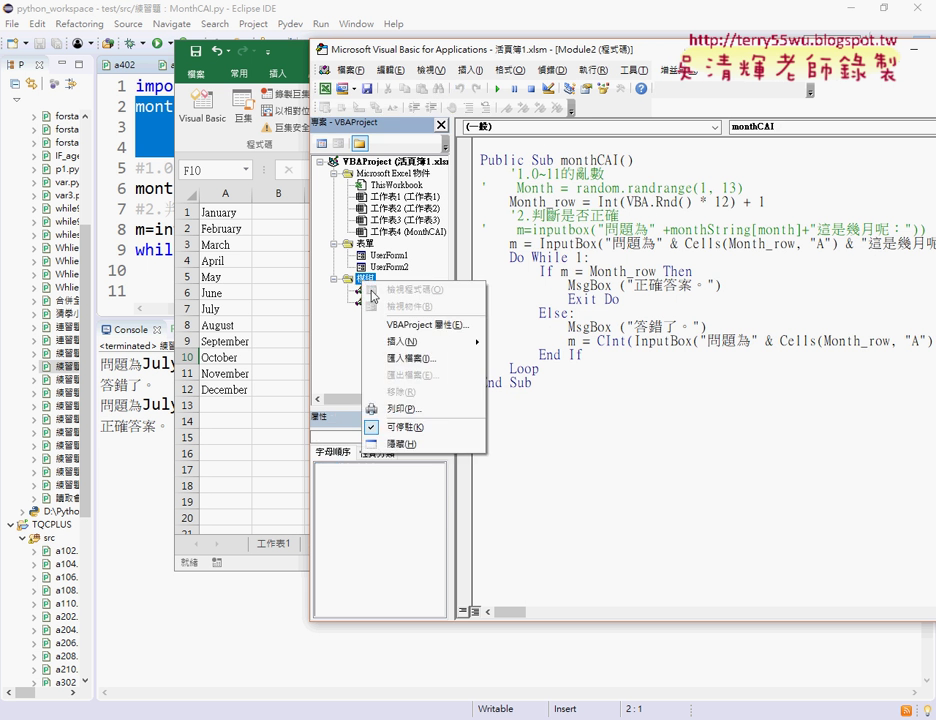
{"action": "mouse_move", "coordinate": [430, 342]}
{"action": "key", "text": "Escape"}
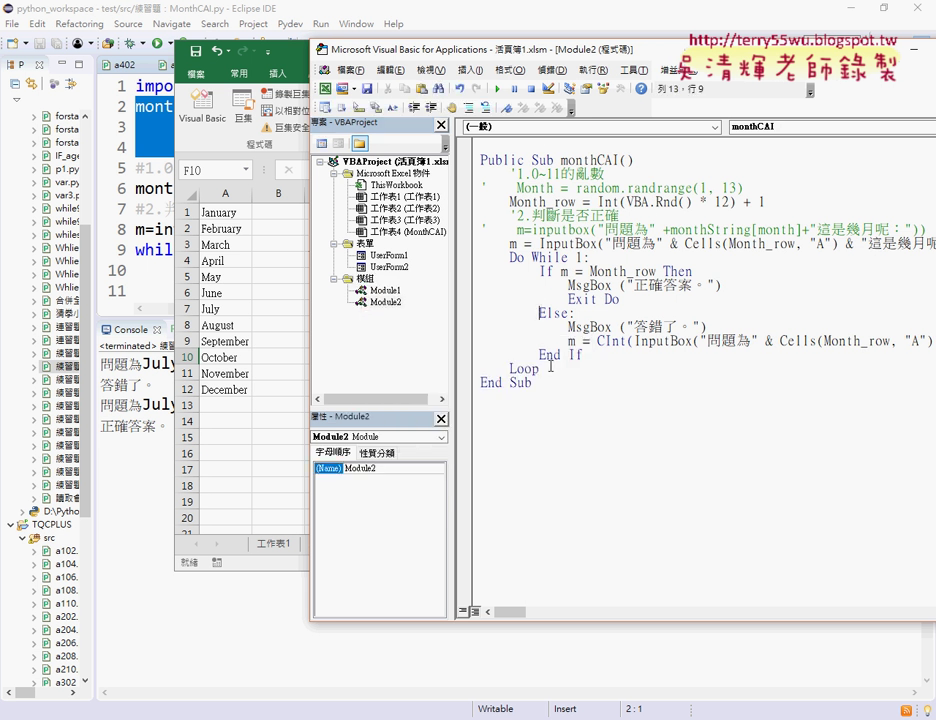
{"action": "mouse_move", "coordinate": [537, 369]}
{"action": "left_mouse_down"}
{"action": "mouse_move", "coordinate": [462, 211]}
{"action": "mouse_move", "coordinate": [457, 178]}
{"action": "left_mouse_up"}
{"action": "key", "text": "Delete"}
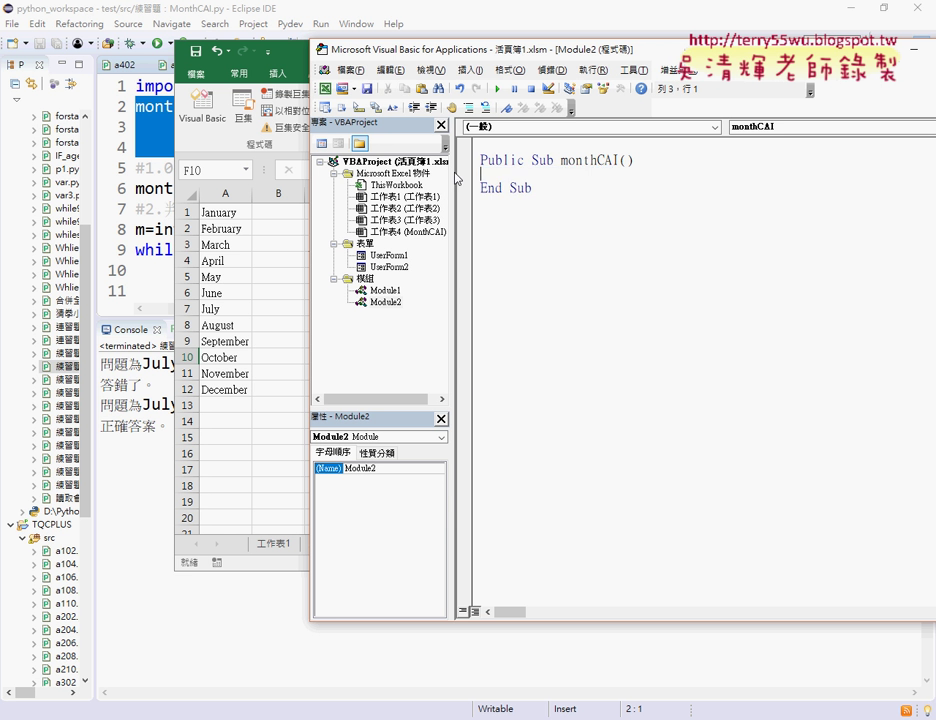
Open and cancel Insert Procedure for monthCAI, leaving it empty, then switch to Eclipse's MonthCAI.py
{"action": "double_click", "coordinate": [600, 160]}
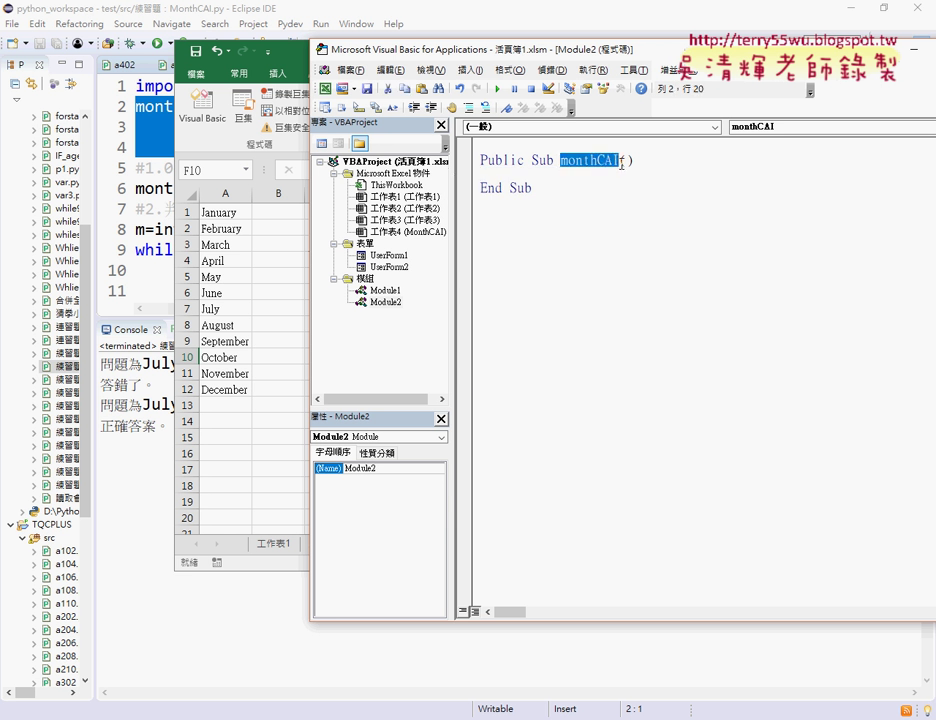
{"action": "left_click", "coordinate": [485, 76]}
{"action": "left_click", "coordinate": [530, 86]}
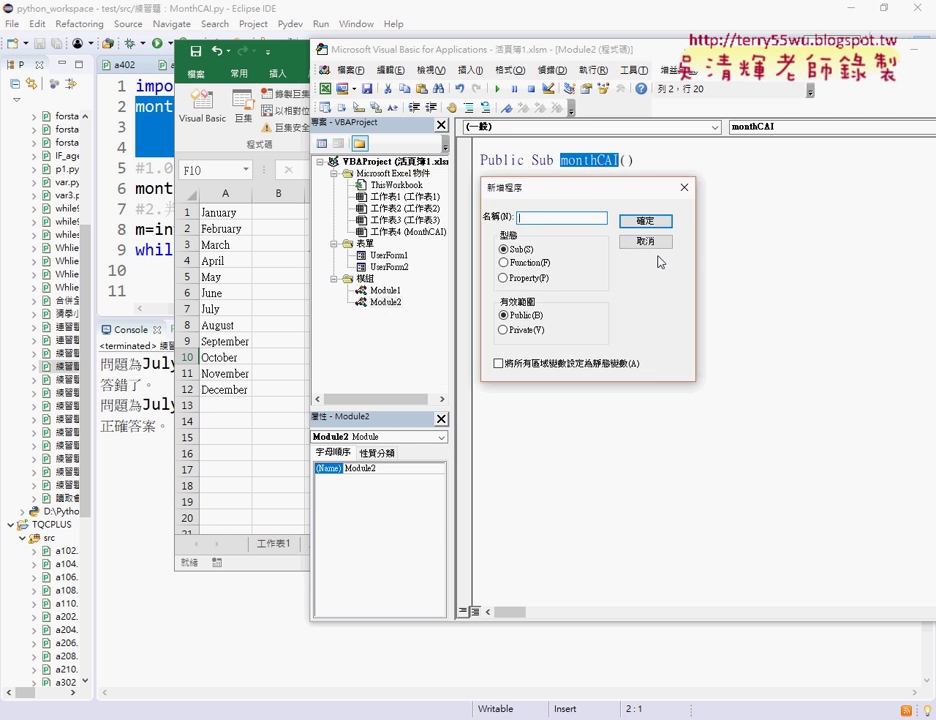
{"action": "left_click", "coordinate": [656, 250]}
{"action": "left_click", "coordinate": [557, 180]}
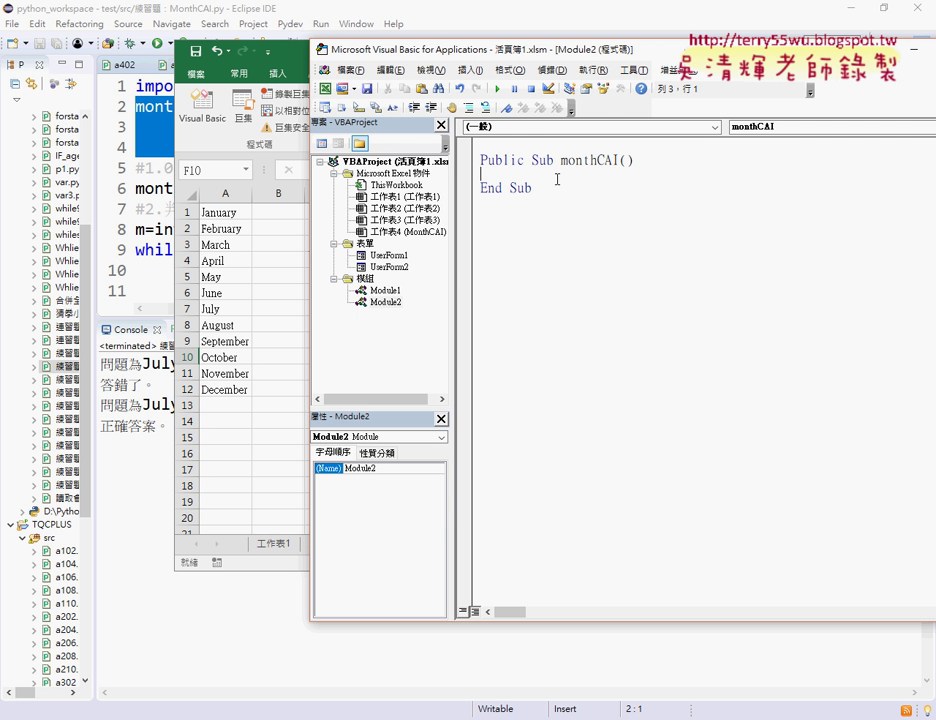
{"action": "left_click", "coordinate": [111, 142]}
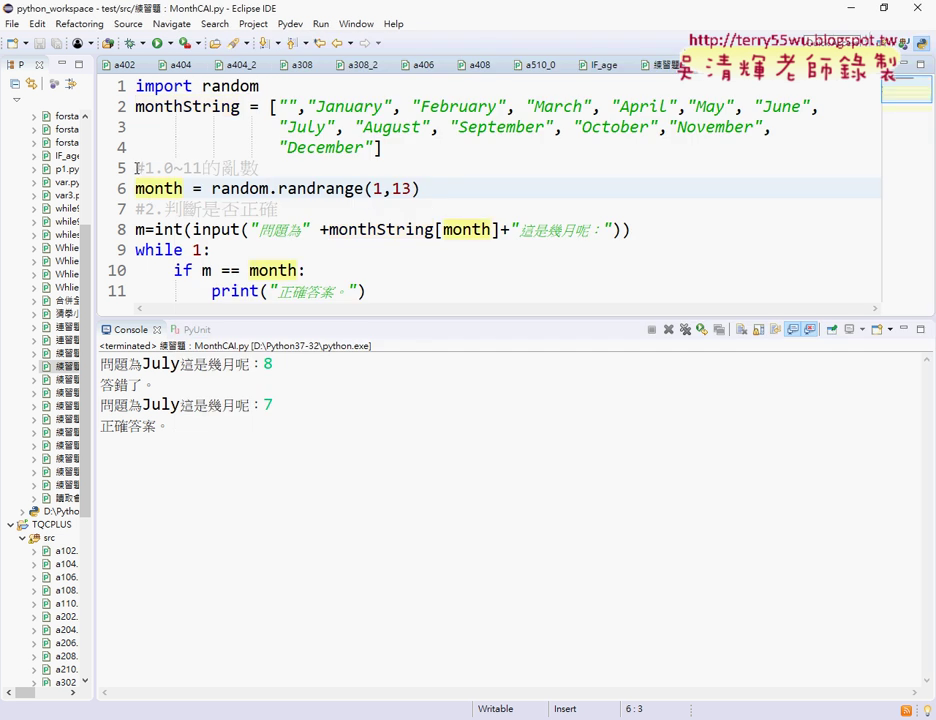
Select lines 5–15 of the Python quiz code in MonthCAI.py
{"action": "left_click_drag", "start_coordinate": [137, 168], "coordinate": [850, 325]}
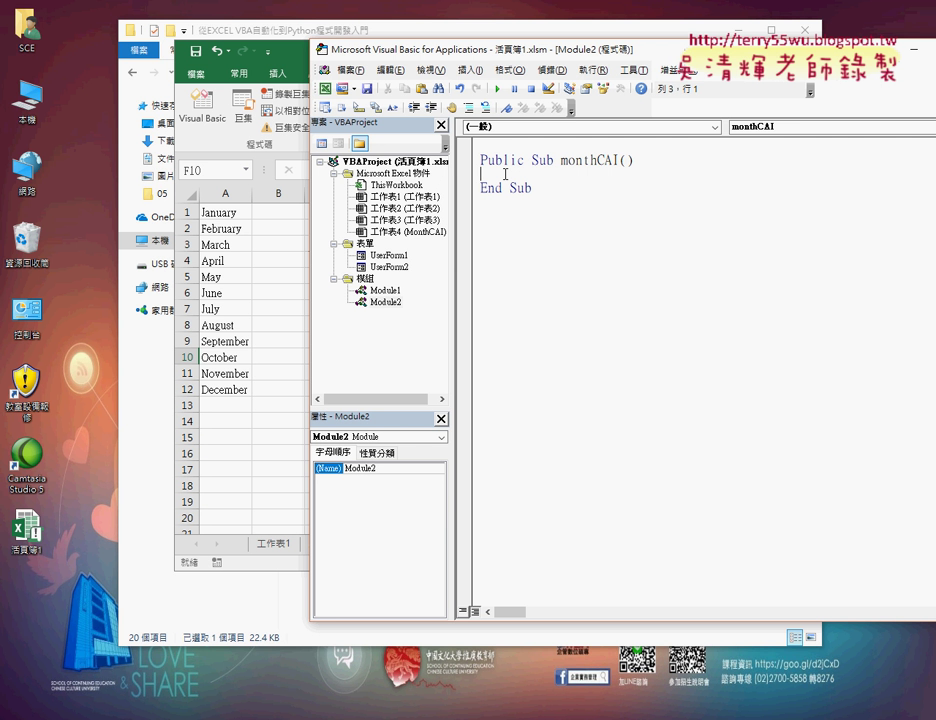
Paste the Python quiz code into monthCAI, then move the editor window up-left and widen it
{"action": "right_click", "coordinate": [505, 174]}
{"action": "left_click", "coordinate": [560, 234]}
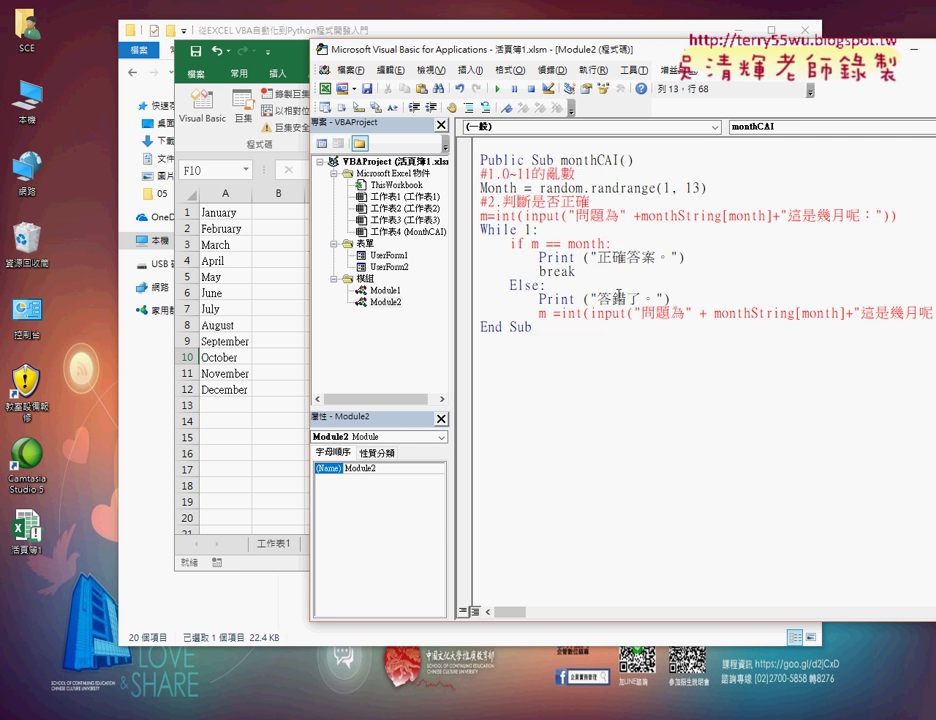
{"action": "left_click_drag", "start_coordinate": [360, 47], "coordinate": [207, 41]}
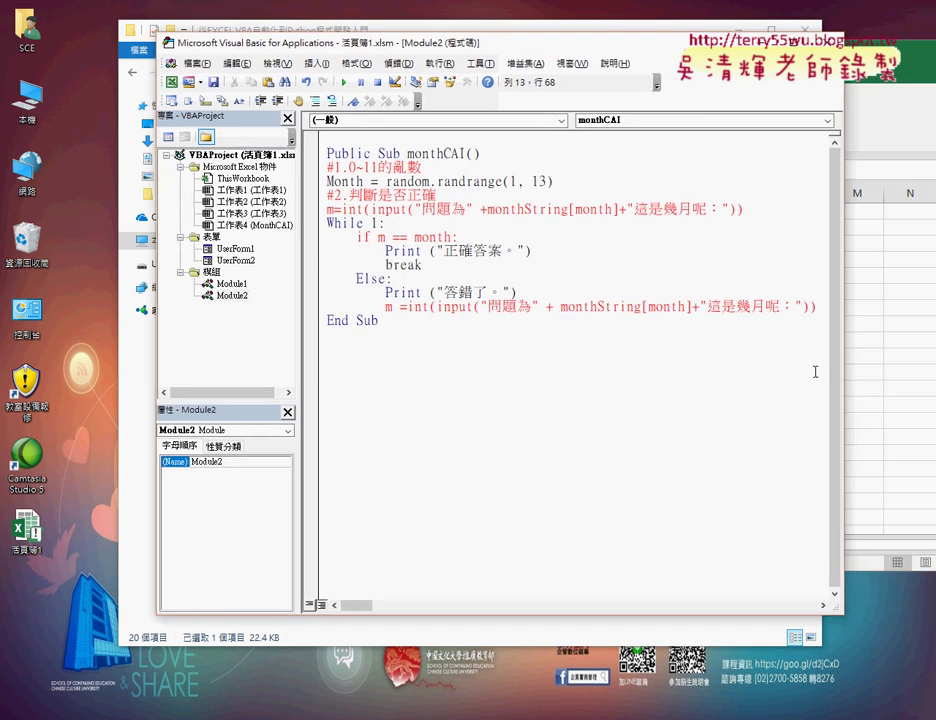
{"action": "left_click_drag", "start_coordinate": [843, 372], "coordinate": [897, 372]}
{"action": "mouse_move", "coordinate": [816, 306]}
{"action": "left_mouse_down"}
{"action": "mouse_move", "coordinate": [701, 302]}
{"action": "mouse_move", "coordinate": [328, 168]}
{"action": "left_mouse_up"}
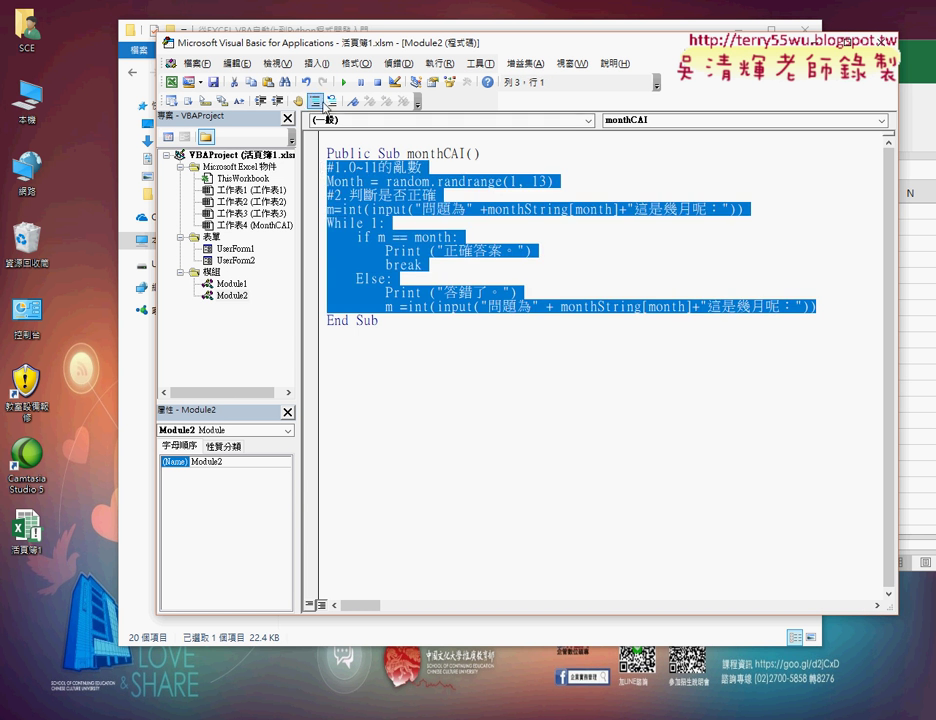
Turn the Edit toolbar off and back on
{"action": "right_click", "coordinate": [324, 90]}
{"action": "left_click", "coordinate": [350, 142]}
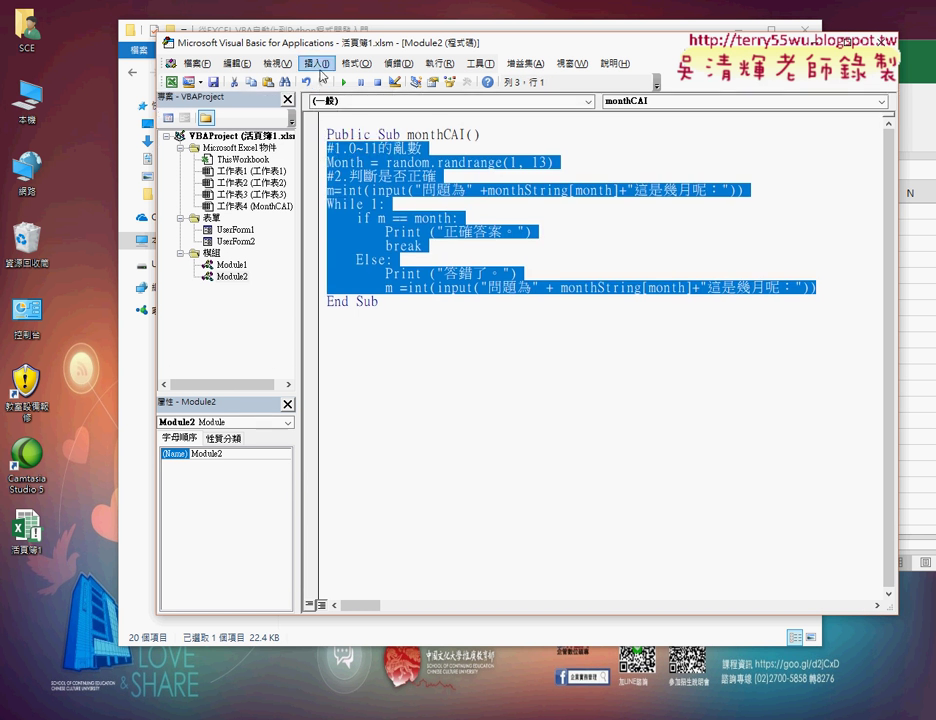
{"action": "right_click", "coordinate": [320, 88]}
{"action": "left_click", "coordinate": [342, 140]}
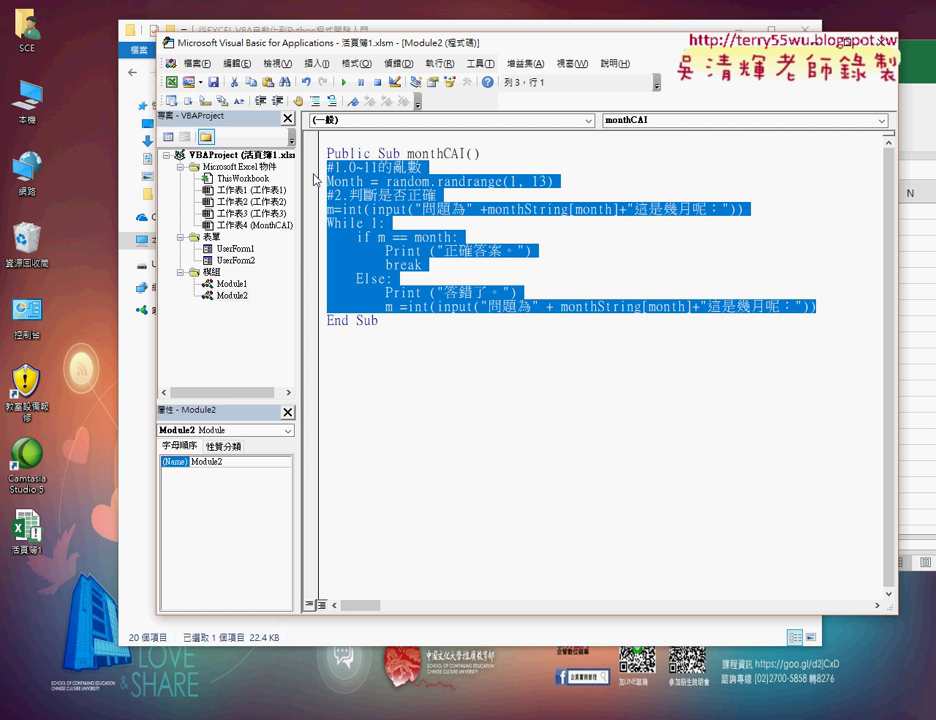
Add apostrophe comment marks to the first four pasted lines, then undo them
{"action": "left_click", "coordinate": [361, 171]}
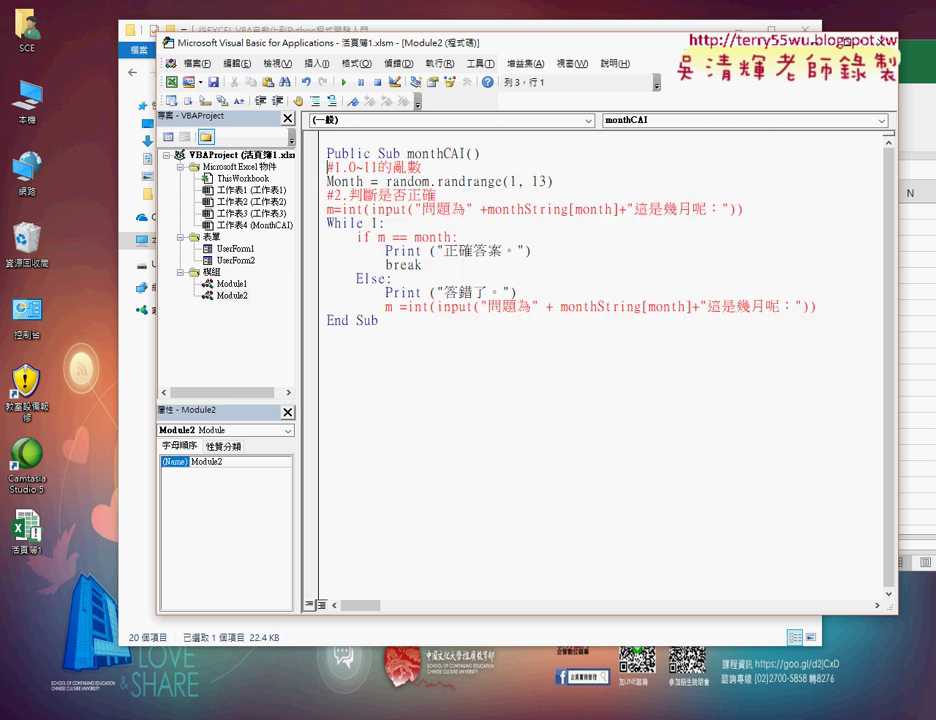
{"action": "type", "text": "'"}
{"action": "left_click", "coordinate": [328, 182]}
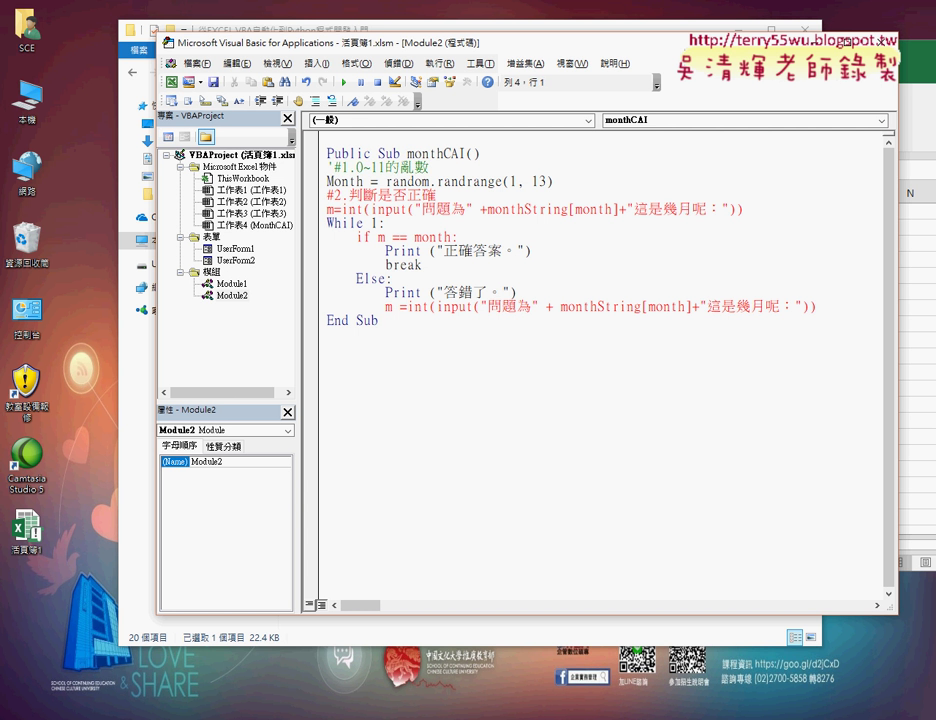
{"action": "type", "text": "'"}
{"action": "left_click", "coordinate": [328, 195]}
{"action": "type", "text": "'"}
{"action": "left_click", "coordinate": [328, 209]}
{"action": "type", "text": "'"}
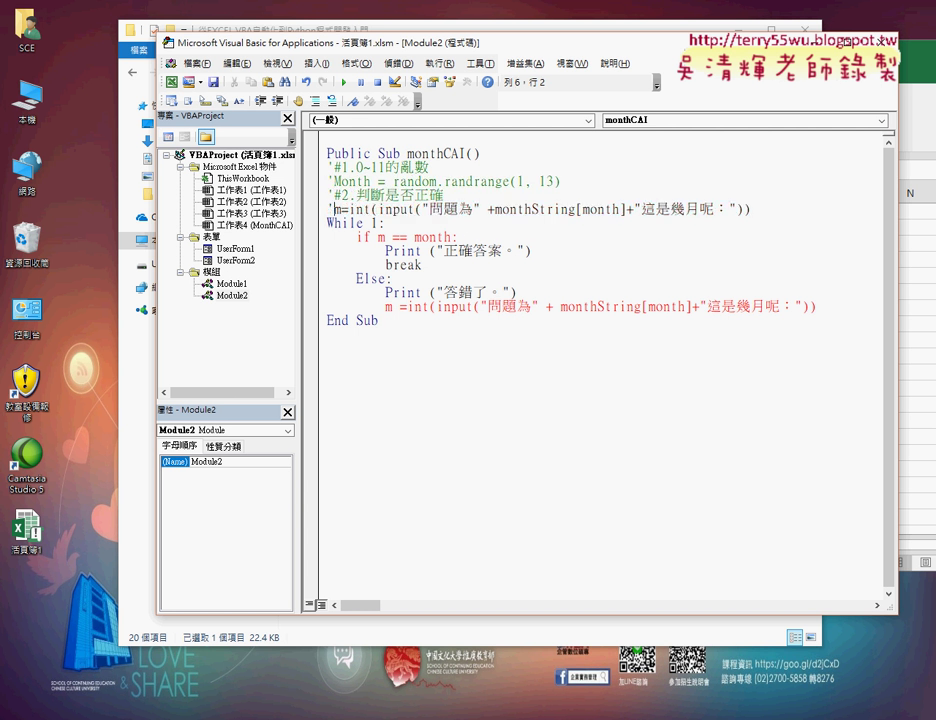
{"action": "key", "text": "ctrl+z"}
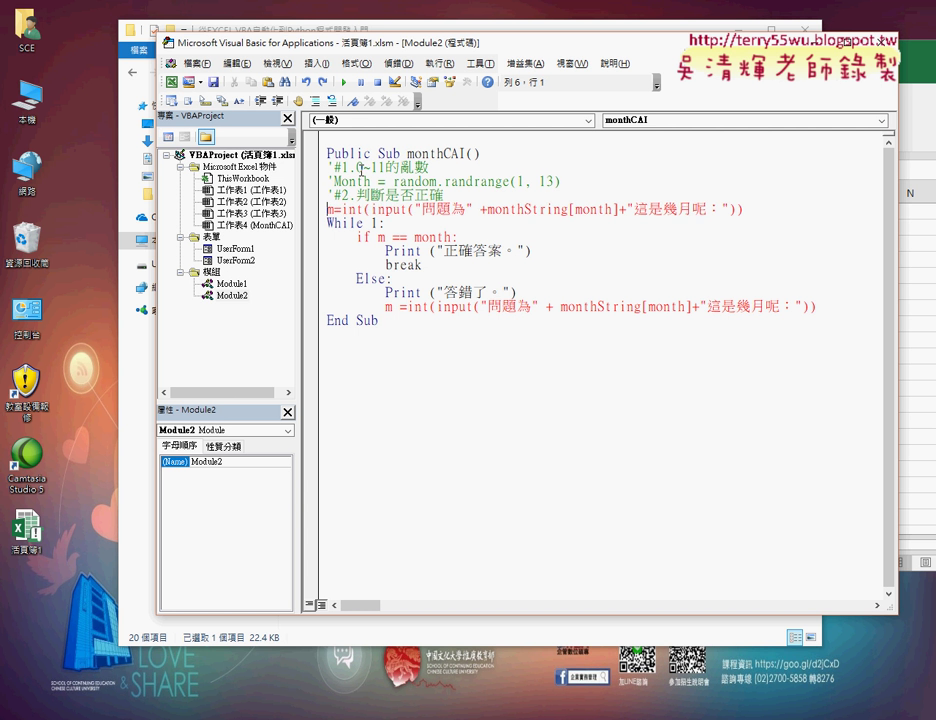
{"action": "key", "text": "ctrl+z"}
{"action": "key", "text": "ctrl+z"}
{"action": "key", "text": "ctrl+z"}
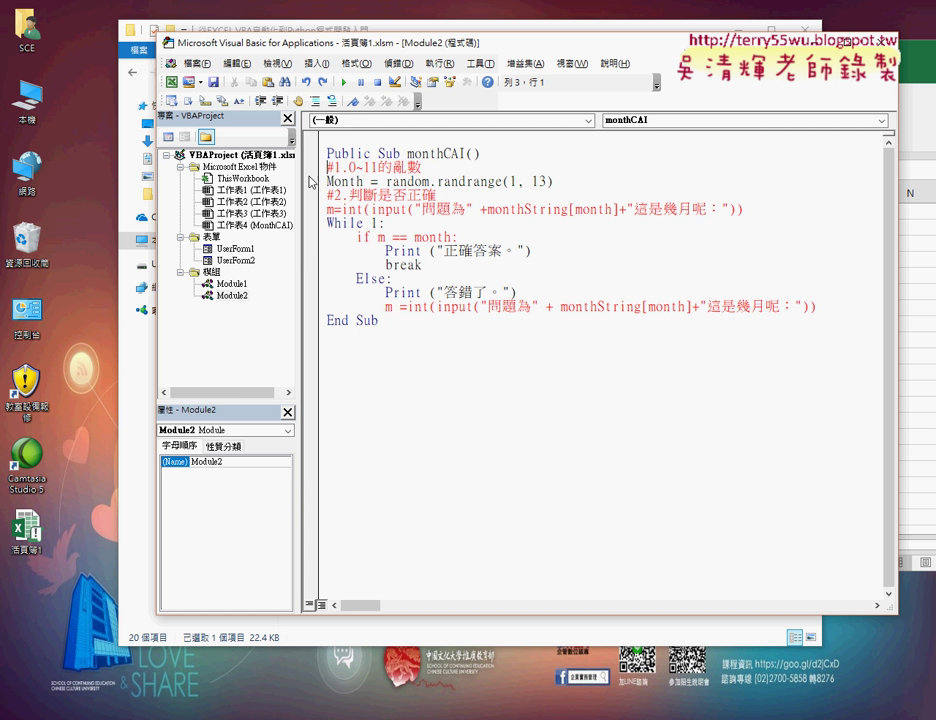
Dismiss the toolbar list unchanged and select the monthCAI body lines
{"action": "right_click", "coordinate": [344, 87]}
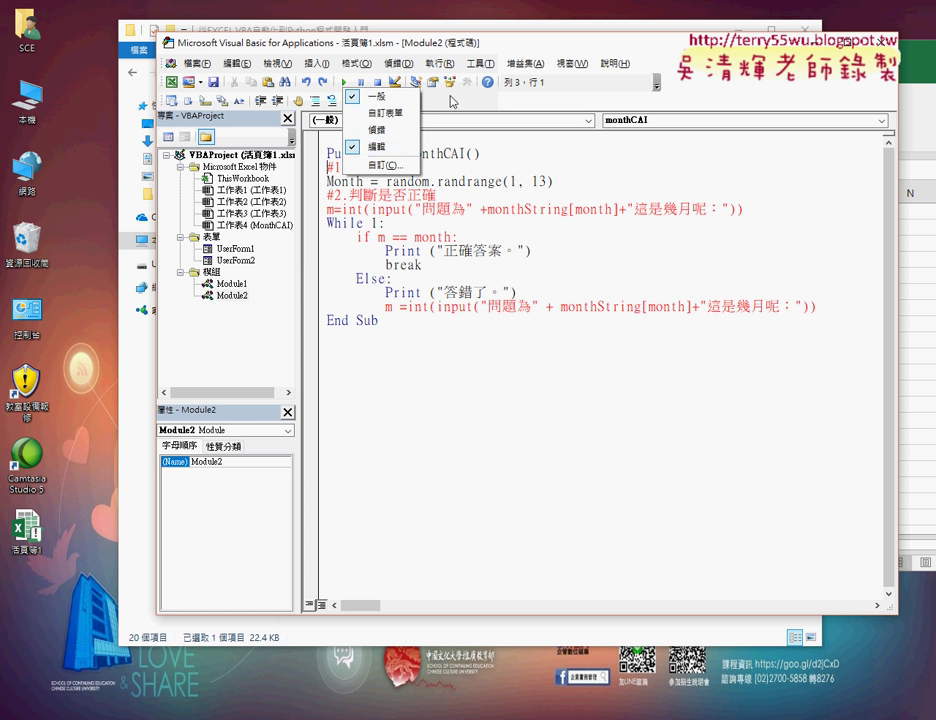
{"action": "key", "text": "Escape"}
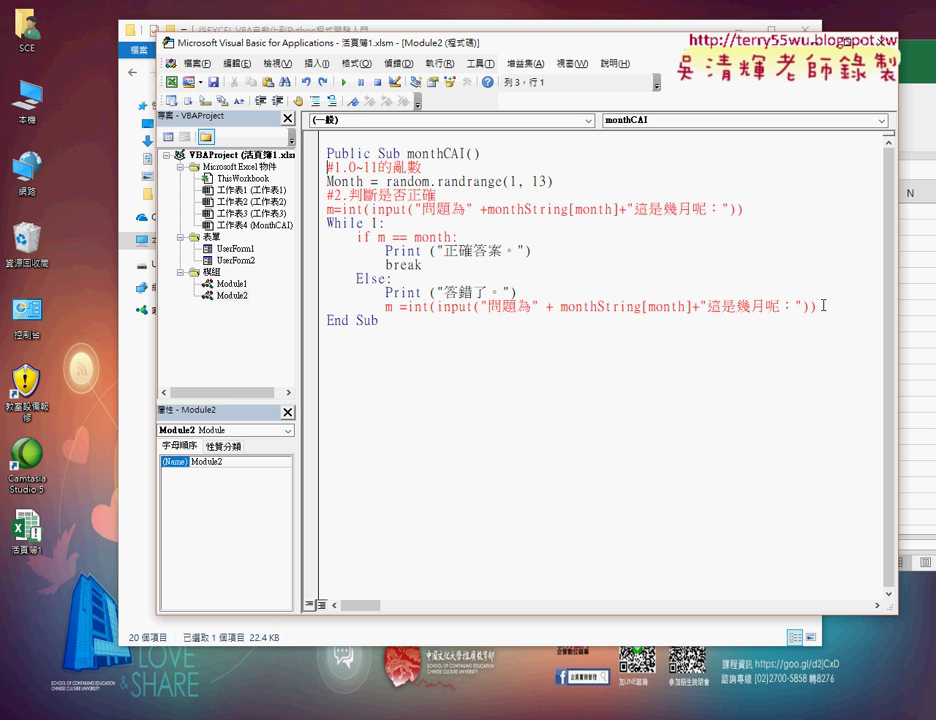
{"action": "mouse_move", "coordinate": [818, 307]}
{"action": "left_mouse_down"}
{"action": "mouse_move", "coordinate": [342, 194]}
{"action": "mouse_move", "coordinate": [323, 168]}
{"action": "left_mouse_up"}
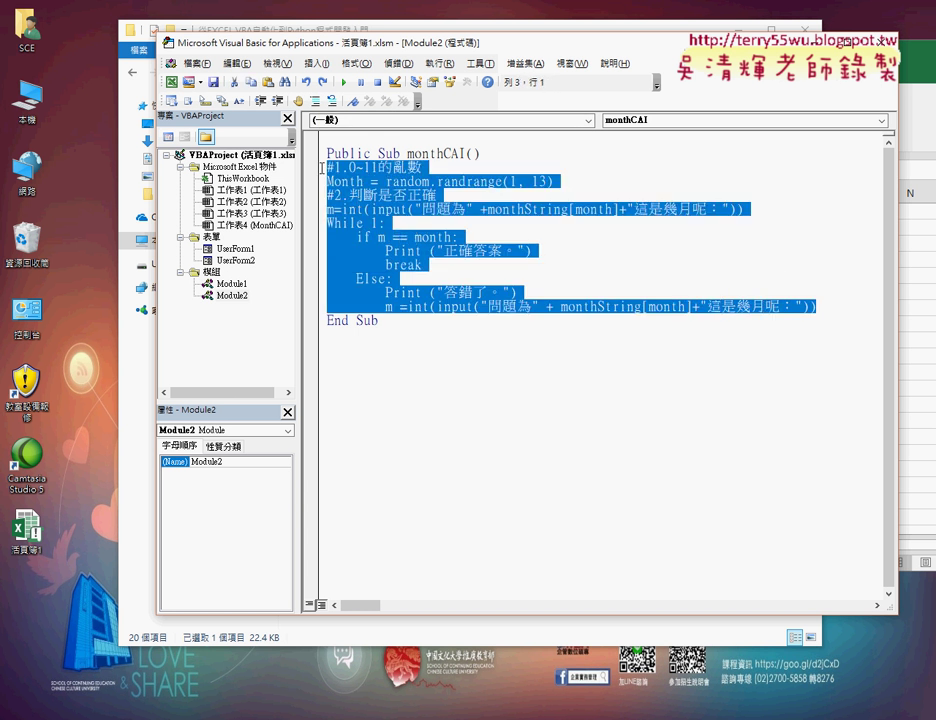
Comment out the pasted Python lines with Comment Block, test uncommenting, then re-comment them
{"action": "left_click", "coordinate": [316, 101]}
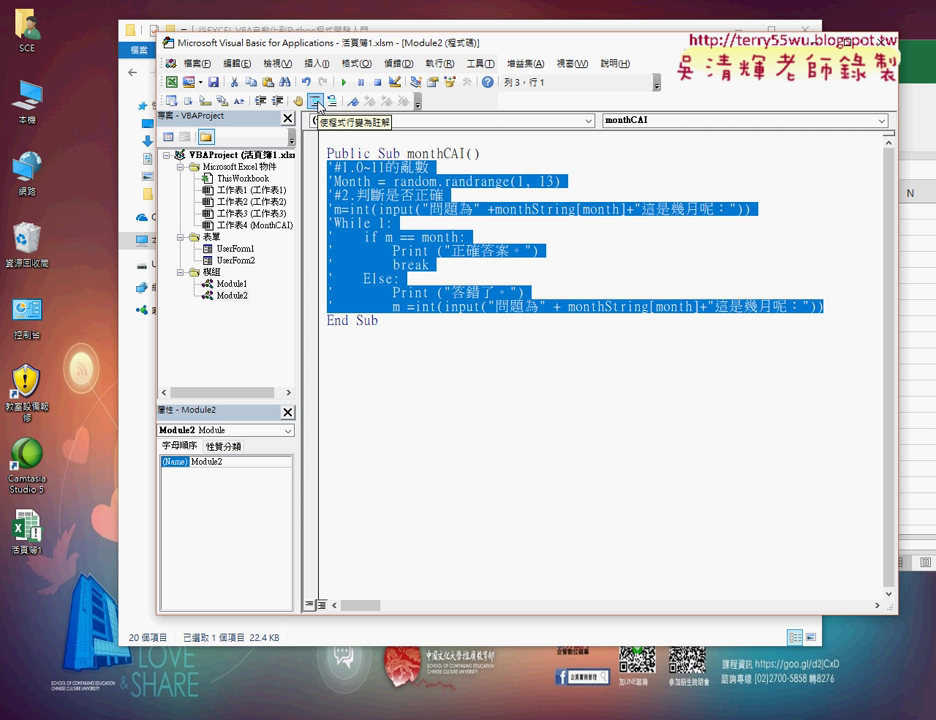
{"action": "left_click", "coordinate": [533, 434]}
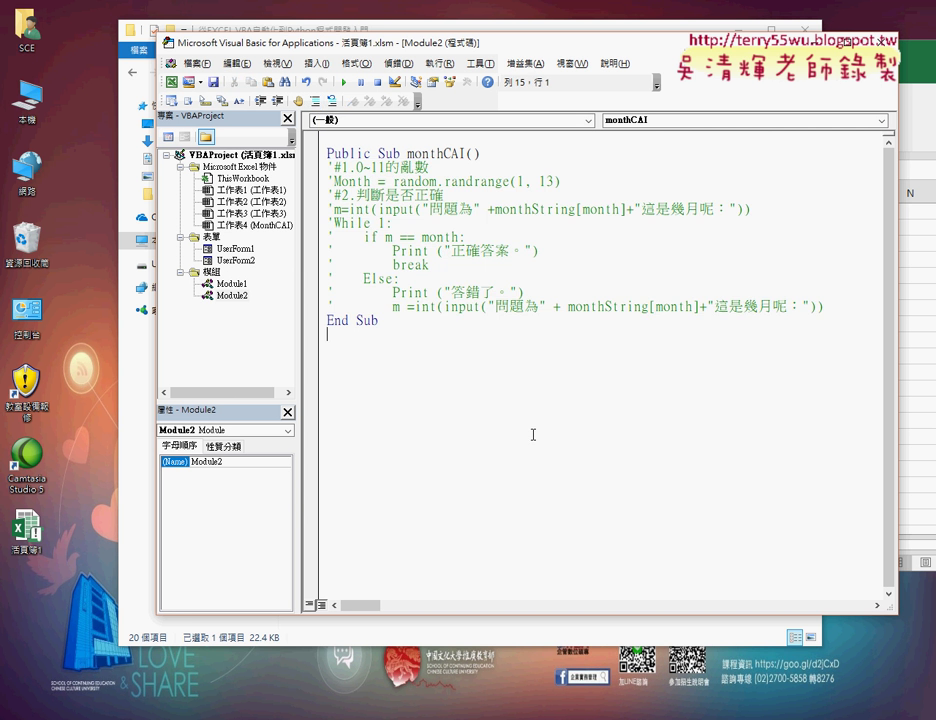
{"action": "mouse_move", "coordinate": [826, 307]}
{"action": "left_mouse_down"}
{"action": "mouse_move", "coordinate": [372, 222]}
{"action": "mouse_move", "coordinate": [327, 167]}
{"action": "left_mouse_up"}
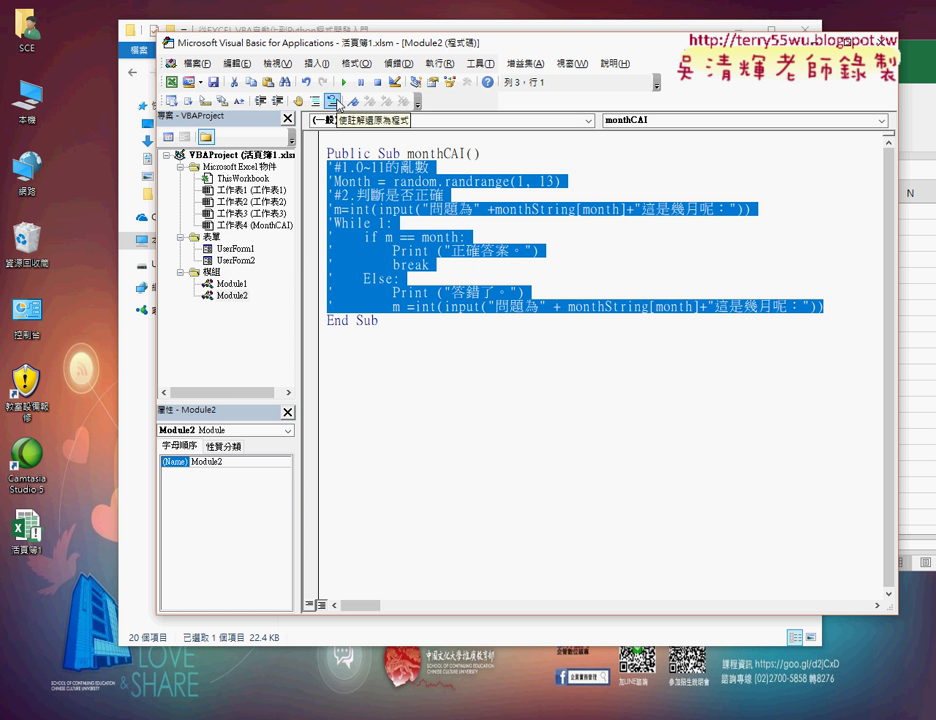
{"action": "left_click", "coordinate": [333, 101]}
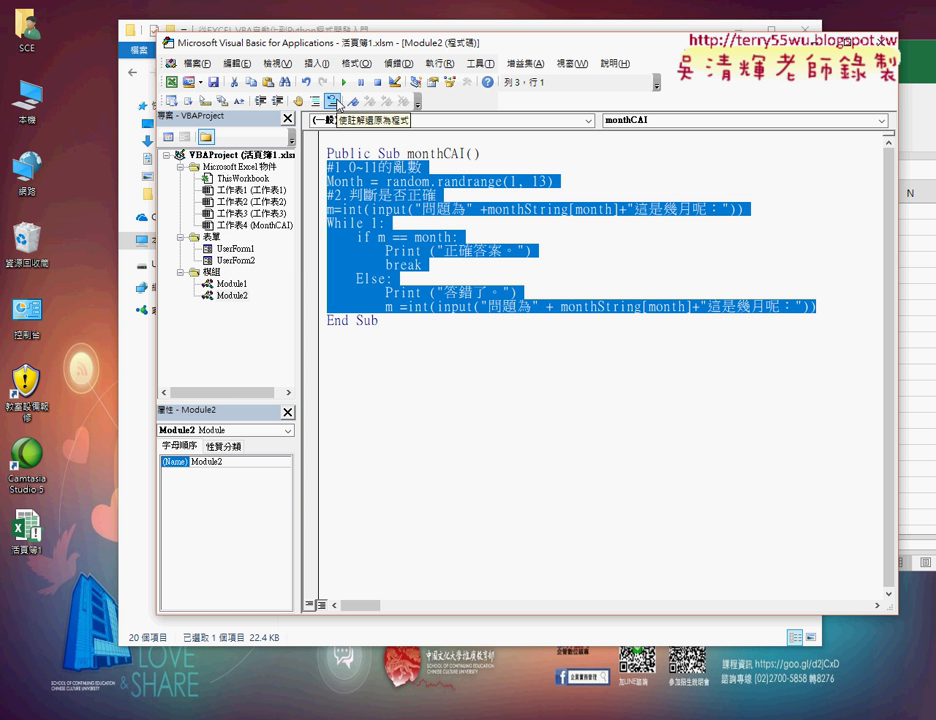
{"action": "left_click", "coordinate": [316, 101]}
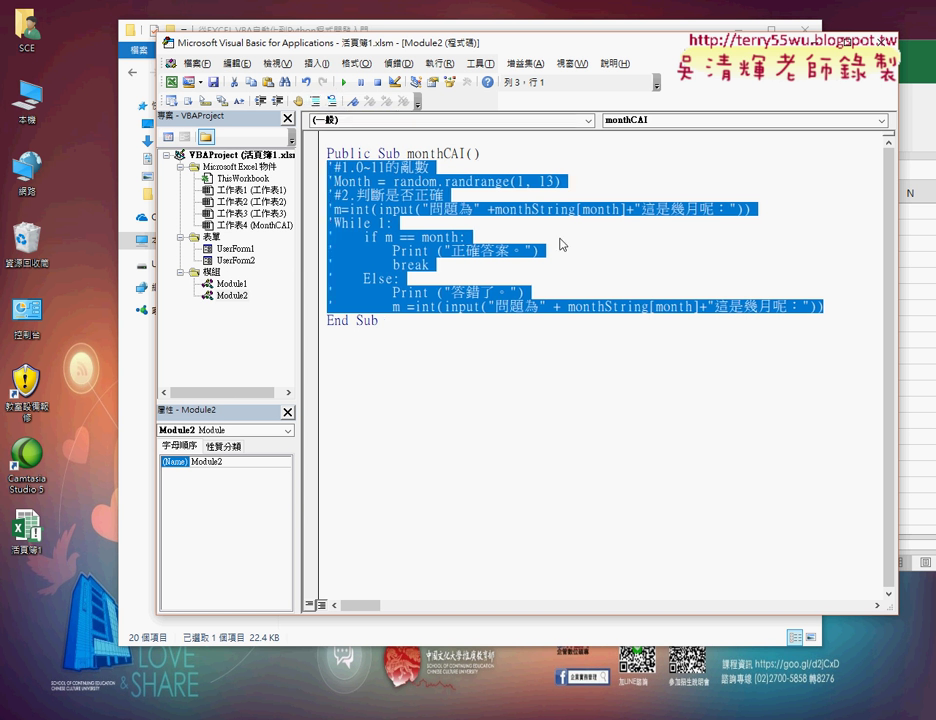
Add a blank line before End Sub and copy the '#1.0~11的亂數 comment onto it
{"action": "left_click", "coordinate": [830, 308]}
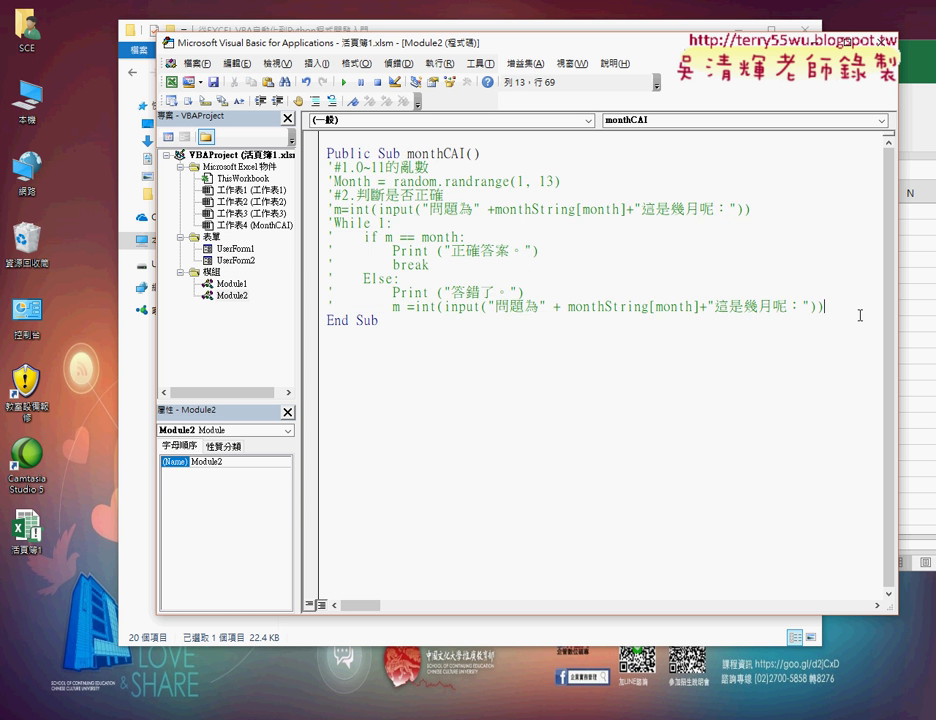
{"action": "key", "text": "Return"}
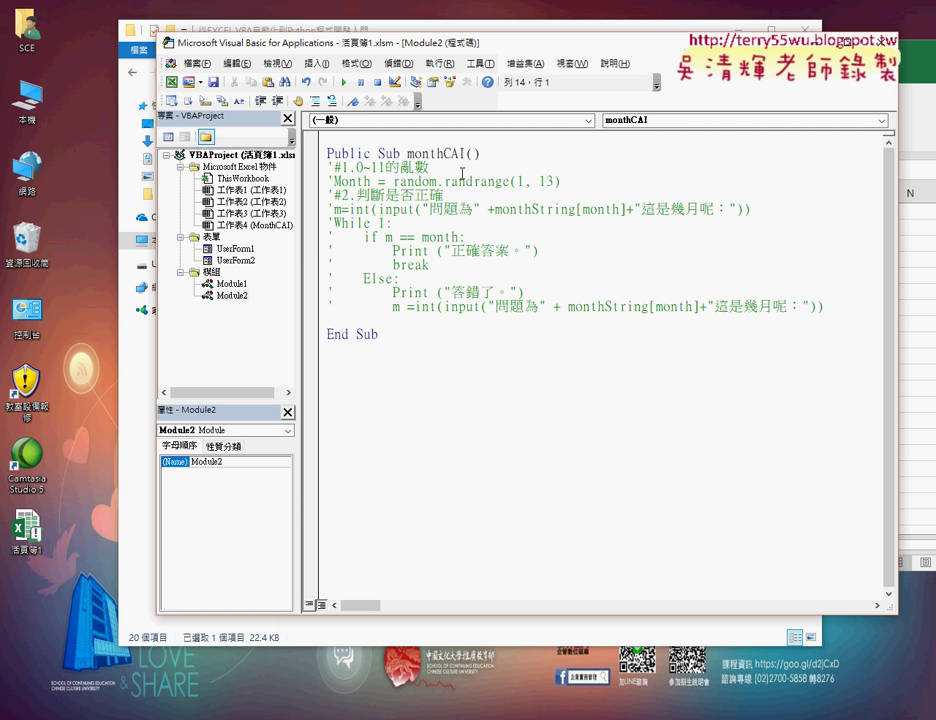
{"action": "left_click_drag", "start_coordinate": [429, 167], "coordinate": [327, 167]}
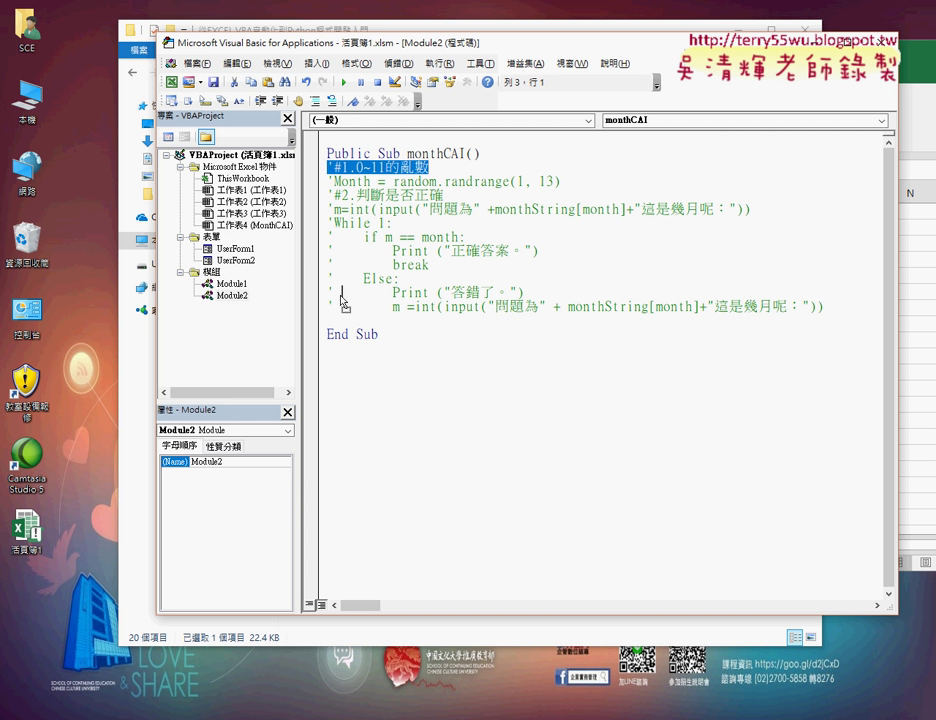
{"action": "left_click_drag", "start_coordinate": [328, 319], "coordinate": [328, 320]}
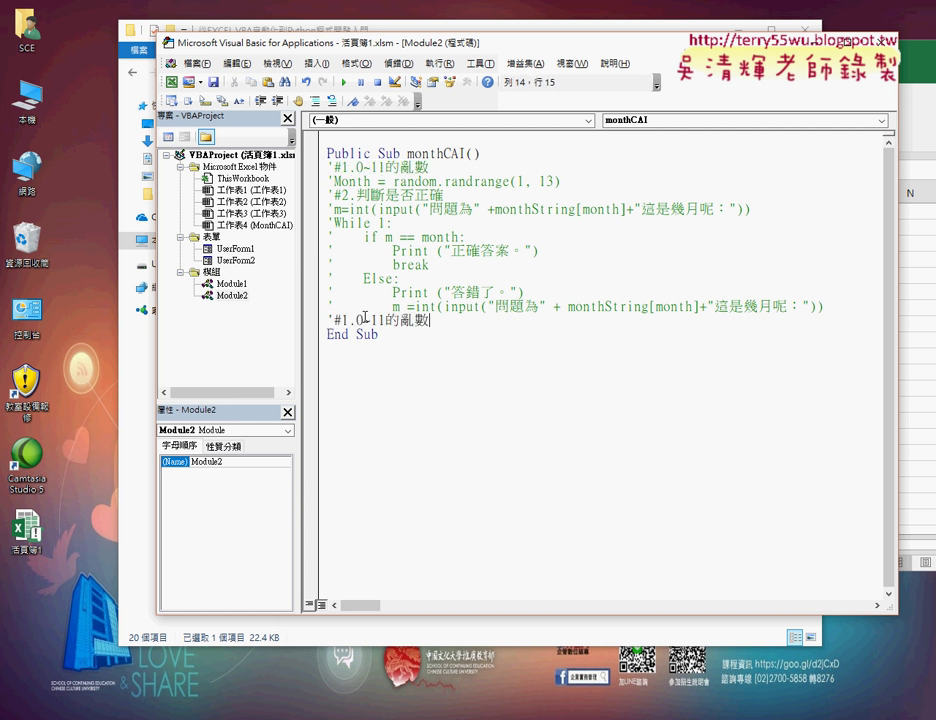
{"action": "left_click_drag", "start_coordinate": [492, 52], "coordinate": [496, 63]}
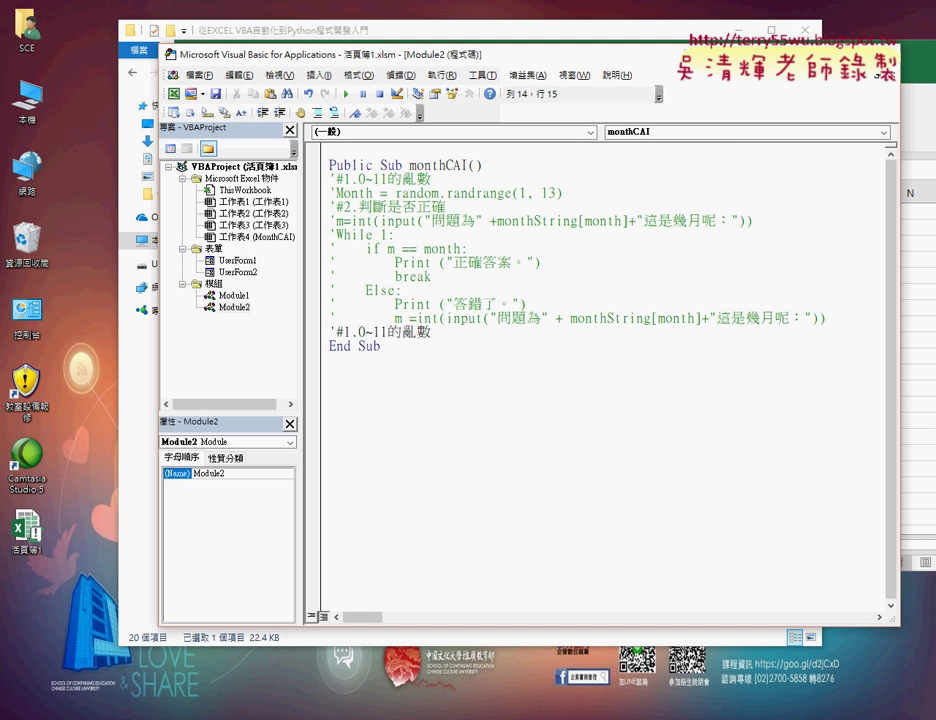
Shift the Excel window right and down so column A's months show, then return to VBA
{"action": "mouse_move", "coordinate": [451, 682]}
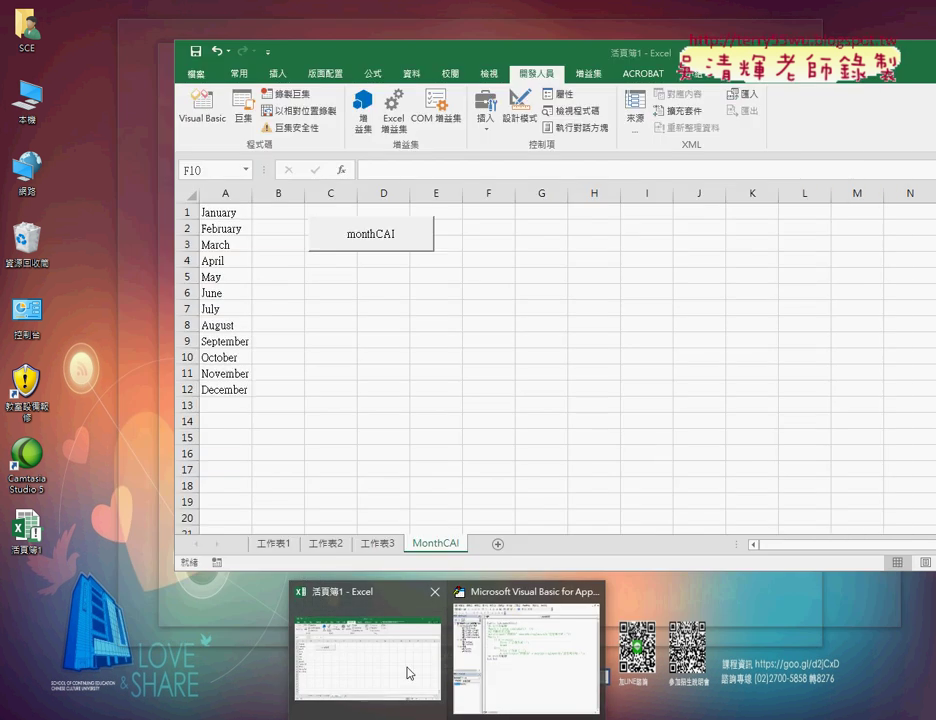
{"action": "left_click", "coordinate": [410, 672]}
{"action": "mouse_move", "coordinate": [339, 63]}
{"action": "left_mouse_down"}
{"action": "mouse_move", "coordinate": [521, 71]}
{"action": "mouse_move", "coordinate": [97, 134]}
{"action": "mouse_move", "coordinate": [183, 105]}
{"action": "left_mouse_up"}
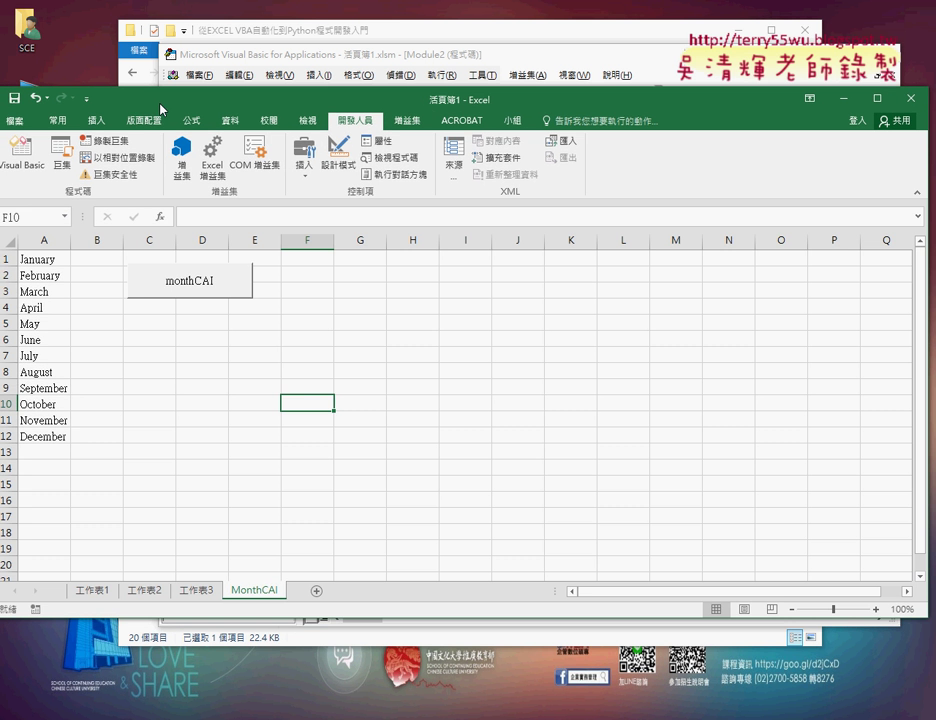
{"action": "left_click", "coordinate": [291, 66]}
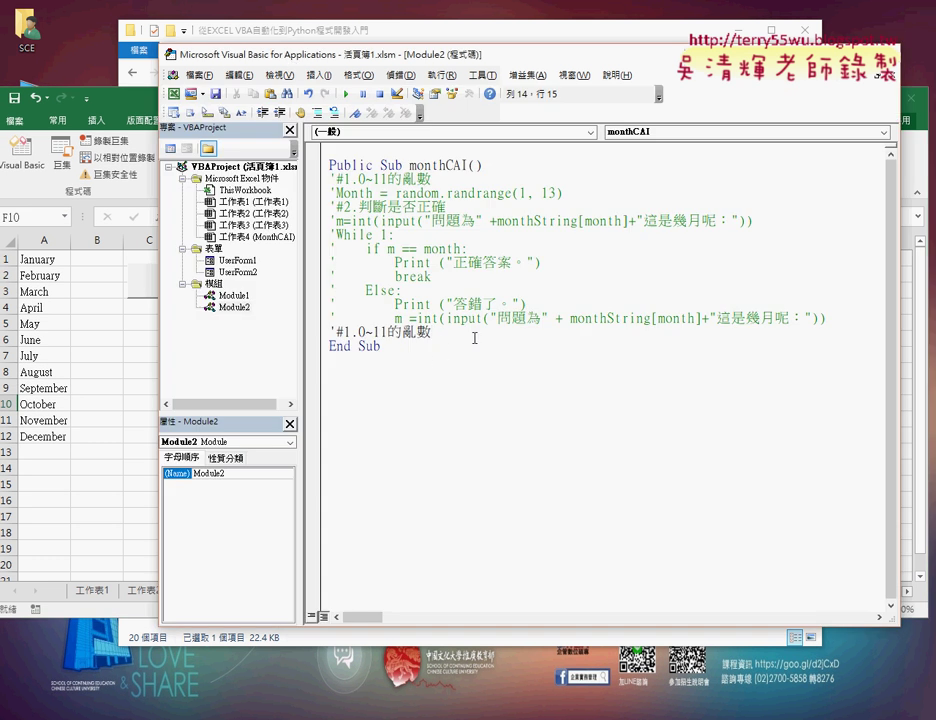
On a new indented line below the comment, type Month_row=vba.Rnd with Rnd auto-completed
{"action": "key", "text": "Return"}
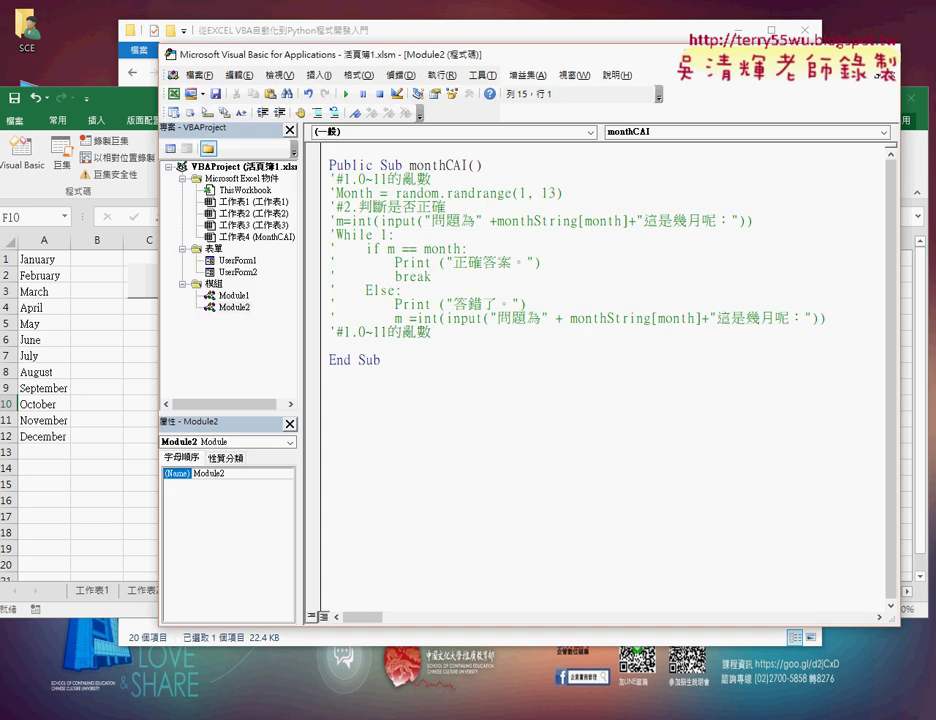
{"action": "key", "text": "Tab"}
{"action": "left_click_drag", "start_coordinate": [338, 193], "coordinate": [565, 194]}
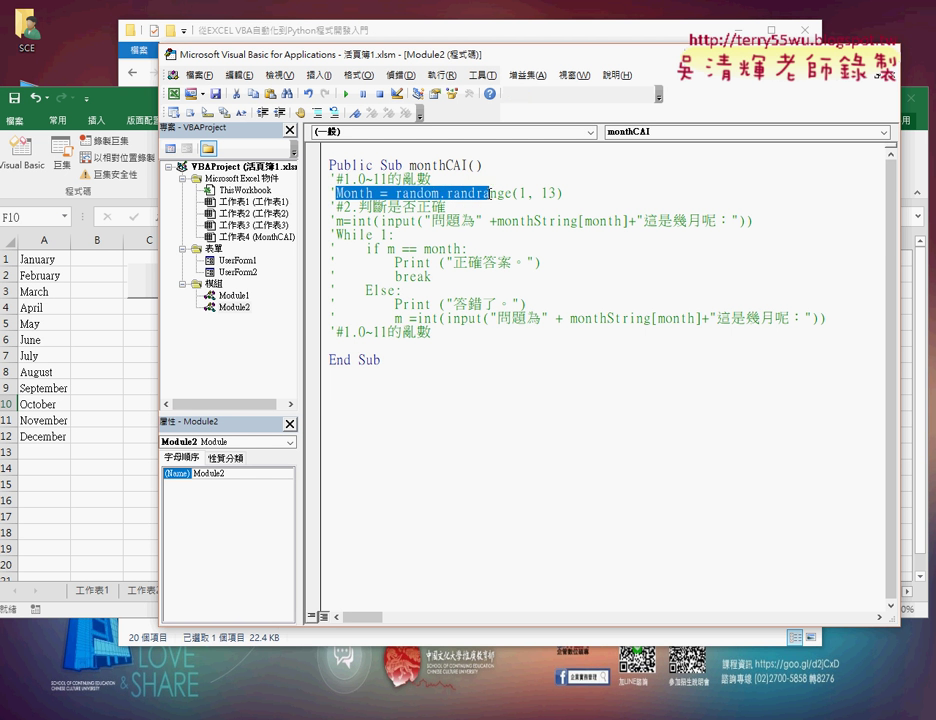
{"action": "left_click", "coordinate": [374, 341]}
{"action": "mouse_move", "coordinate": [373, 193]}
{"action": "left_mouse_down"}
{"action": "mouse_move", "coordinate": [338, 194]}
{"action": "mouse_move", "coordinate": [369, 350]}
{"action": "left_mouse_up"}
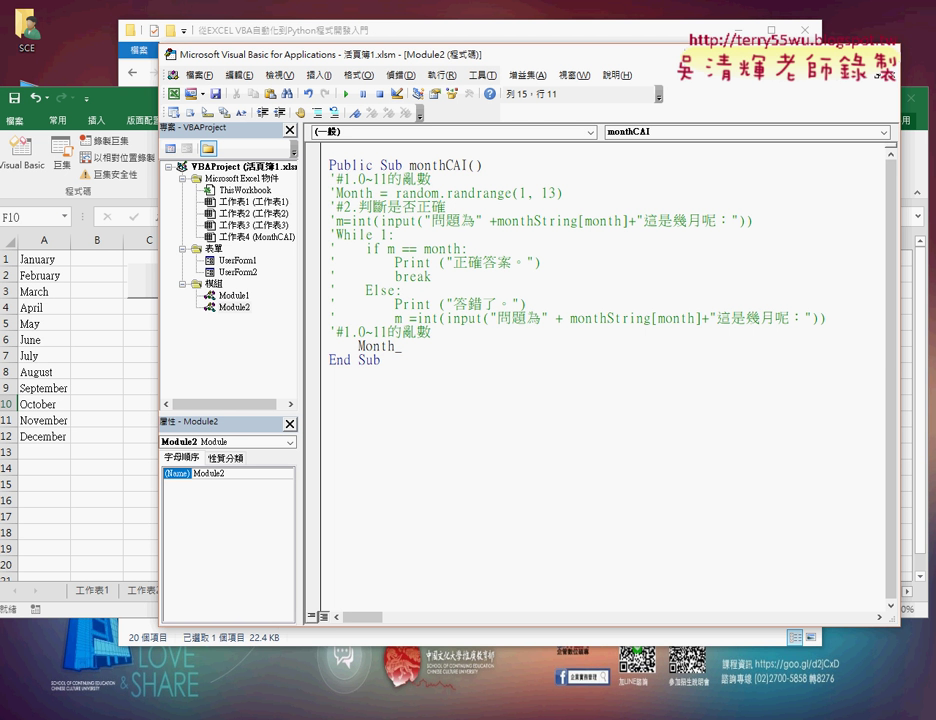
{"action": "type", "text": "row"}
{"action": "type", "text": "="}
{"action": "type", "text": "vba"}
{"action": "type", "text": "."}
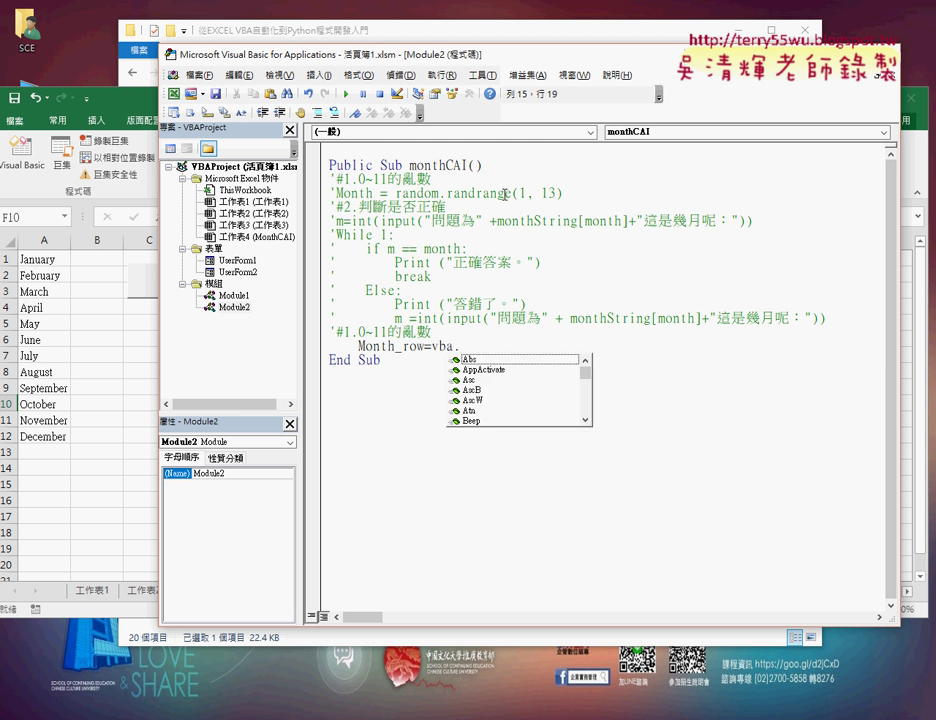
{"action": "type", "text": "r"}
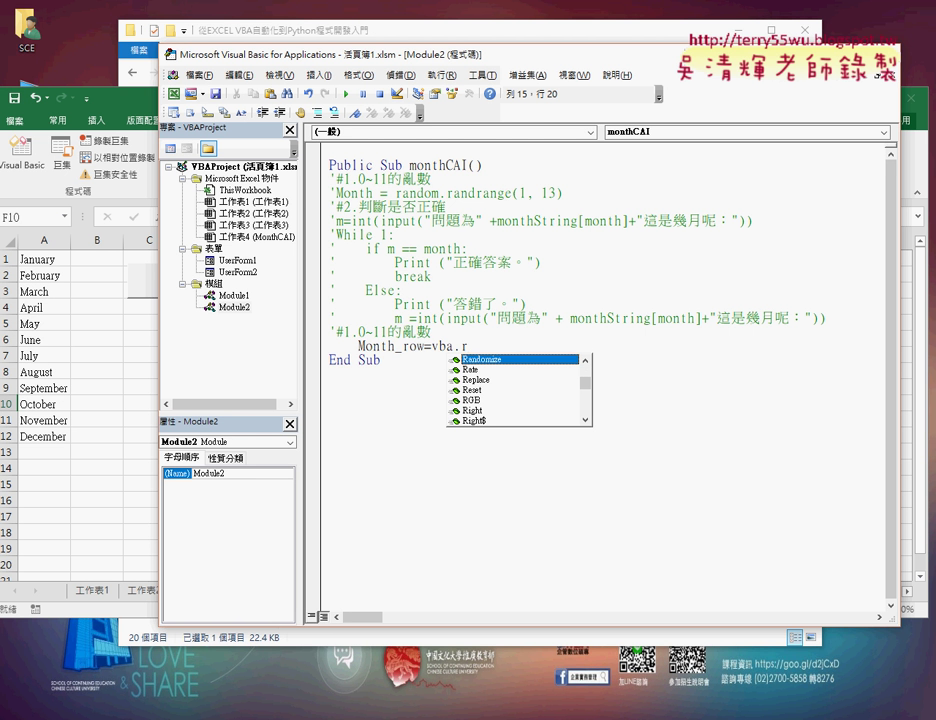
{"action": "type", "text": "n"}
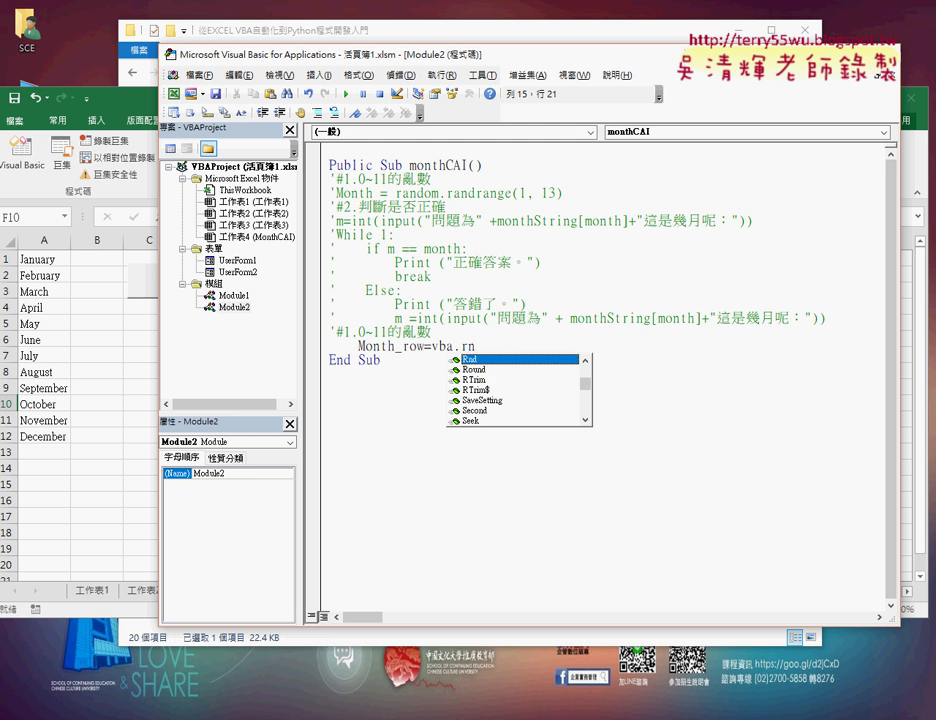
{"action": "type", "text": "d"}
{"action": "key", "text": "Tab"}
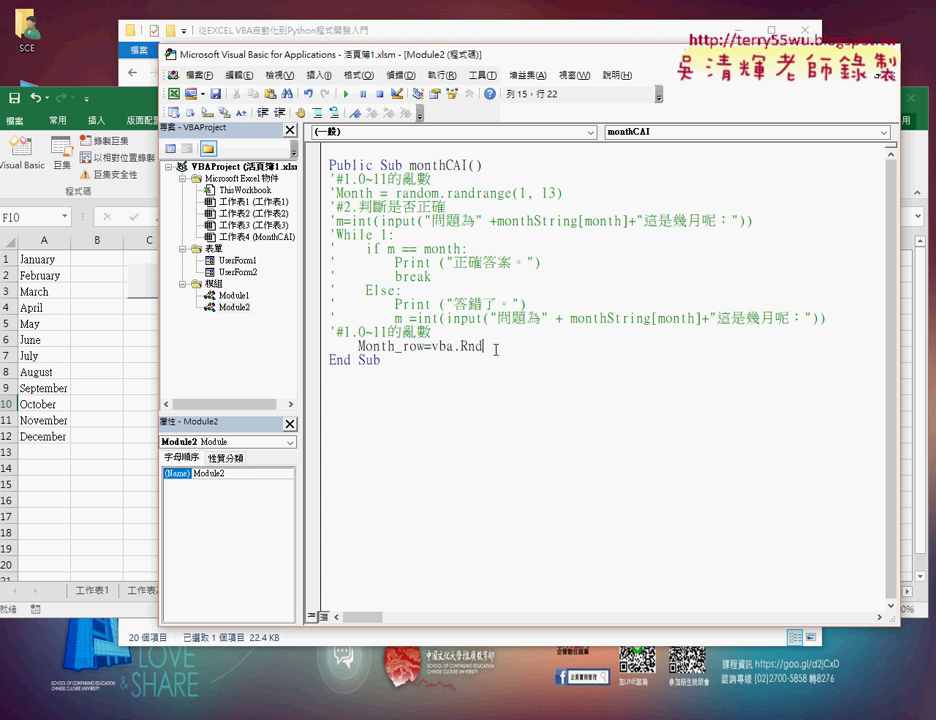
{"action": "key", "text": "Left"}
Read the Rnd help page's Remarks on its 0-to-below-1 return range, then return to VBA
{"action": "key", "text": "F1"}
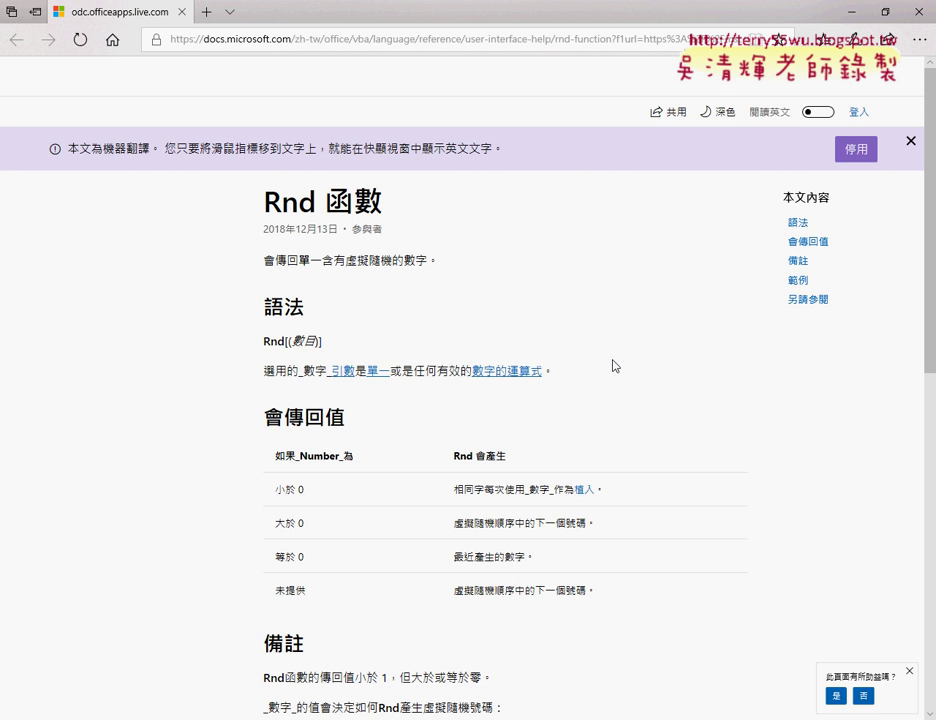
{"action": "scroll", "coordinate": [615, 370], "scroll_direction": "down", "scroll_amount": 3}
{"action": "mouse_move", "coordinate": [276, 290]}
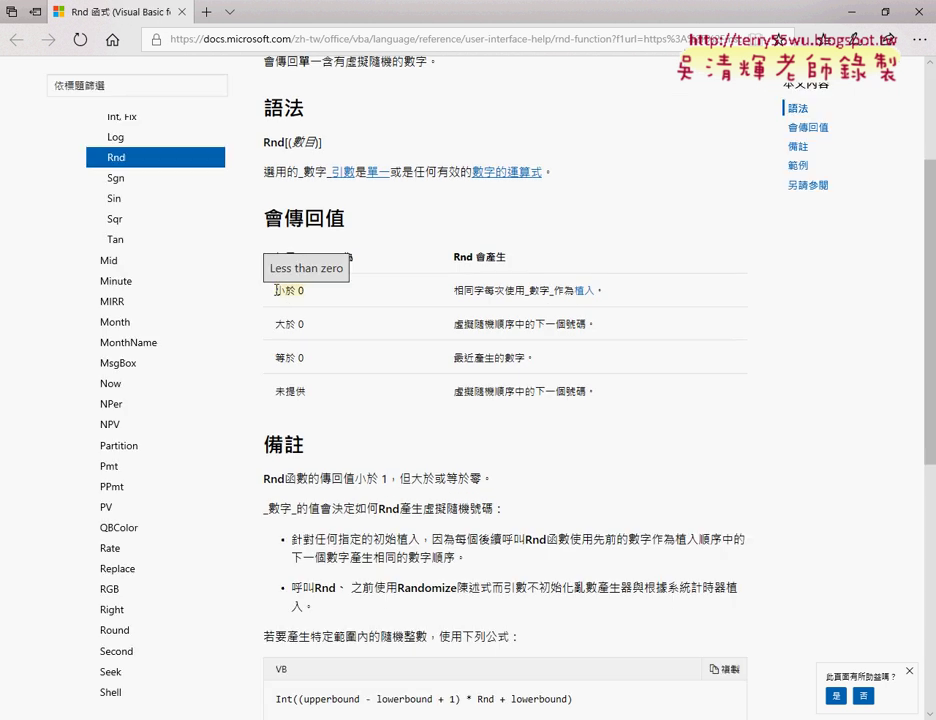
{"action": "scroll", "coordinate": [640, 386], "scroll_direction": "up", "scroll_amount": 1}
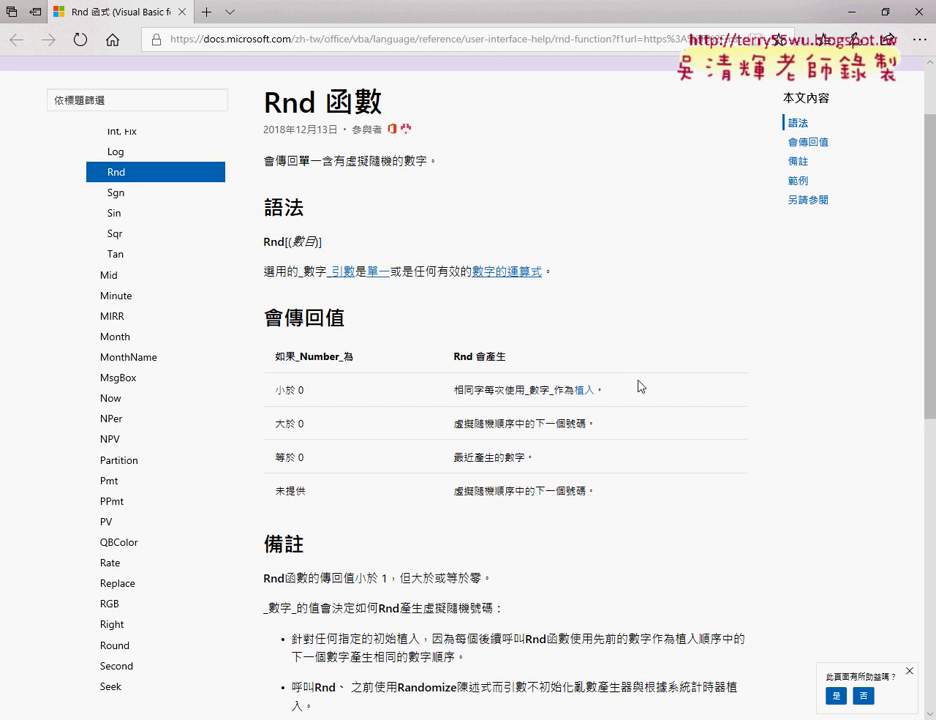
{"action": "scroll", "coordinate": [640, 386], "scroll_direction": "down", "scroll_amount": 2}
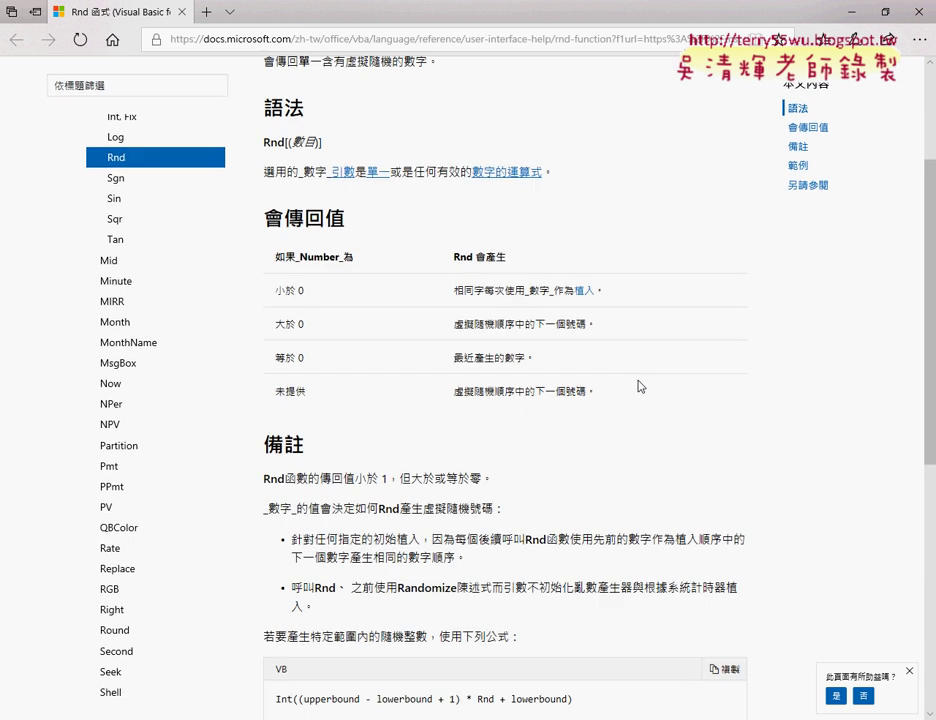
{"action": "scroll", "coordinate": [640, 386], "scroll_direction": "down", "scroll_amount": 1}
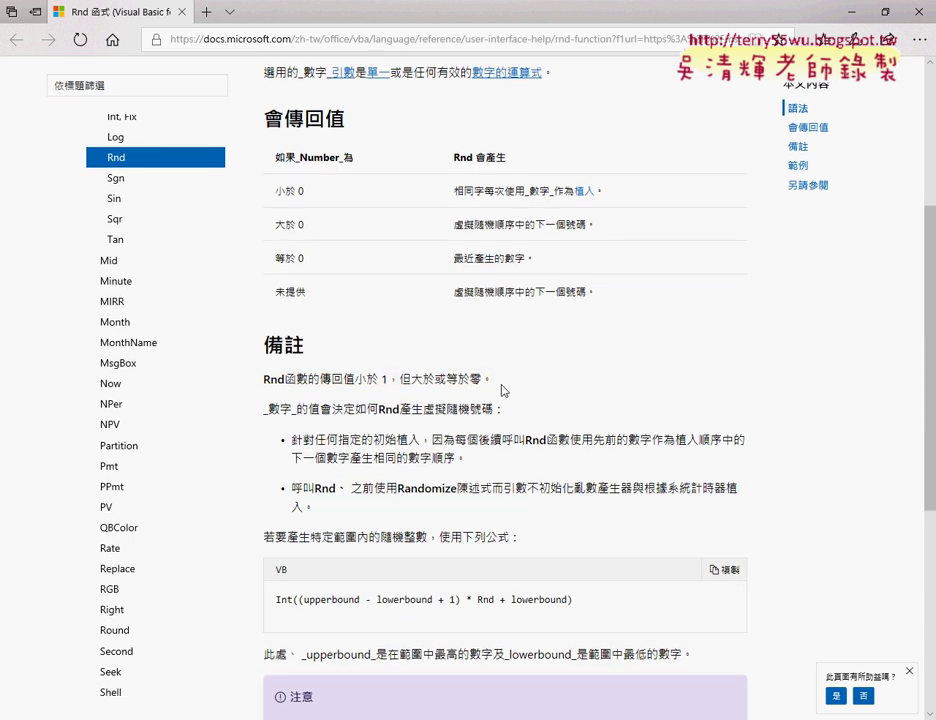
{"action": "mouse_move", "coordinate": [500, 384]}
{"action": "left_mouse_down"}
{"action": "mouse_move", "coordinate": [304, 377]}
{"action": "mouse_move", "coordinate": [321, 381]}
{"action": "left_mouse_up"}
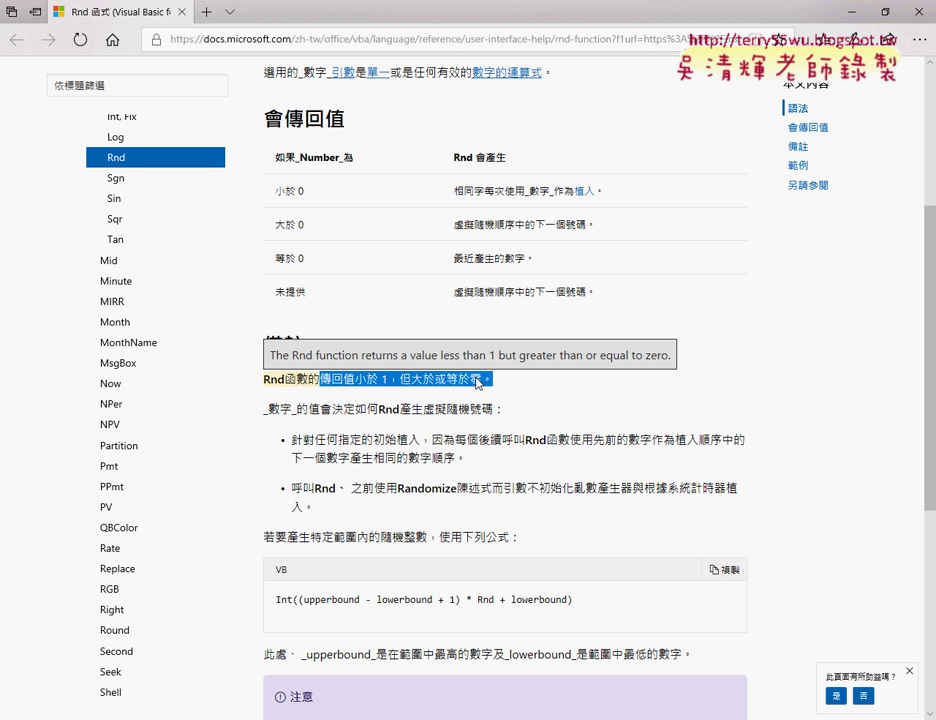
{"action": "key", "text": "alt+Tab"}
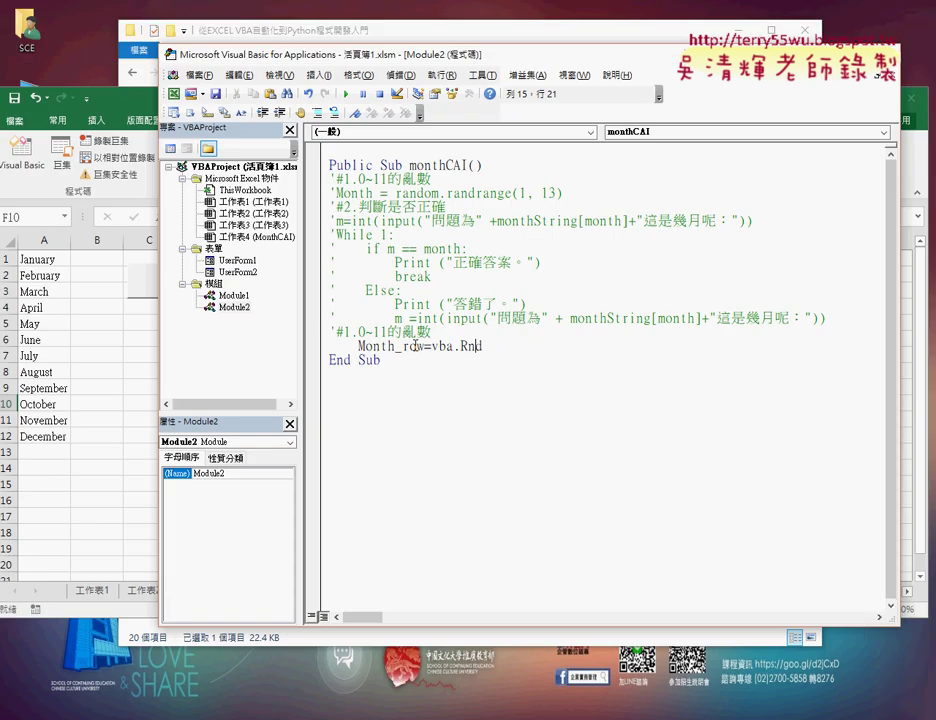
Edit the line to Month_row = Int(VBA.Rnd * 12) + 1 and let it auto-format
{"action": "left_click", "coordinate": [501, 343]}
{"action": "type", "text": "*"}
{"action": "type", "text": "12"}
{"action": "left_click", "coordinate": [502, 344]}
{"action": "left_click", "coordinate": [439, 345]}
{"action": "type", "text": "in"}
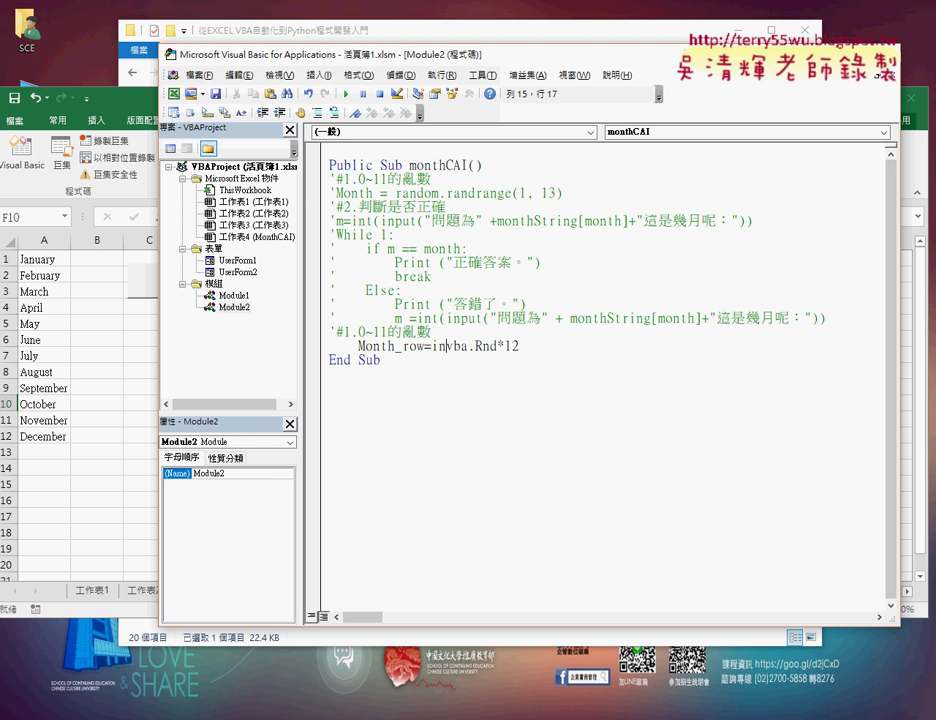
{"action": "type", "text": "t("}
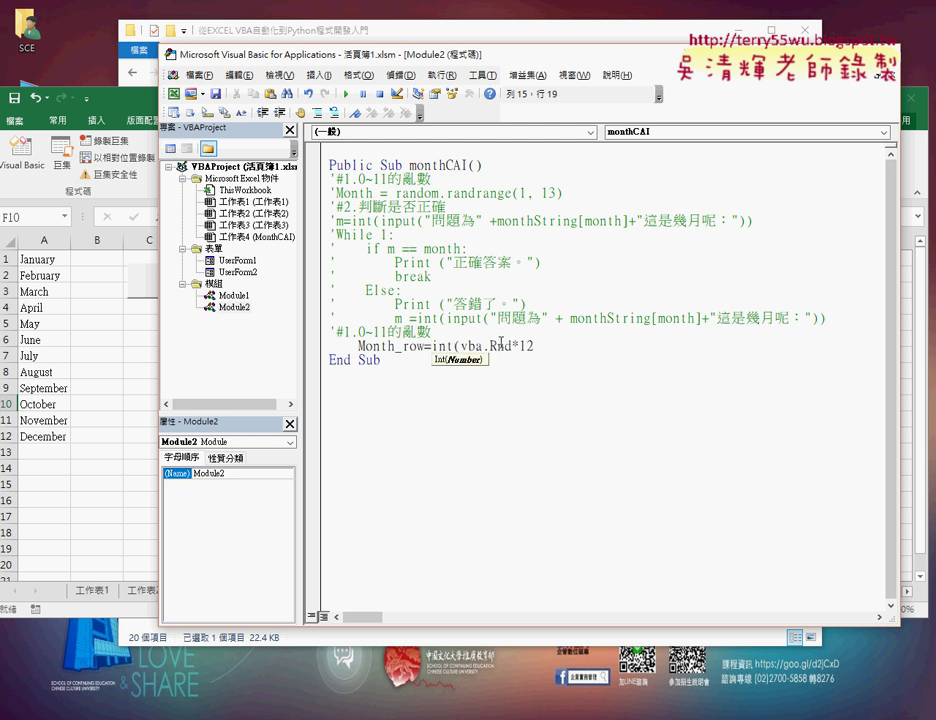
{"action": "key", "text": "End"}
{"action": "type", "text": ")"}
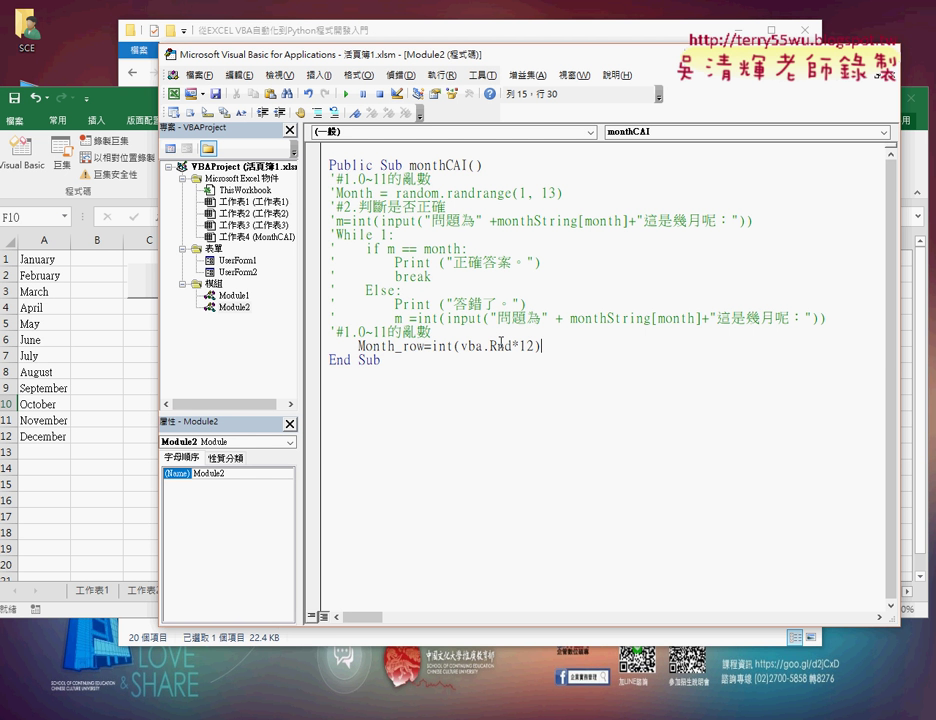
{"action": "type", "text": "+1"}
{"action": "left_click", "coordinate": [512, 436]}
{"action": "left_click", "coordinate": [603, 346]}
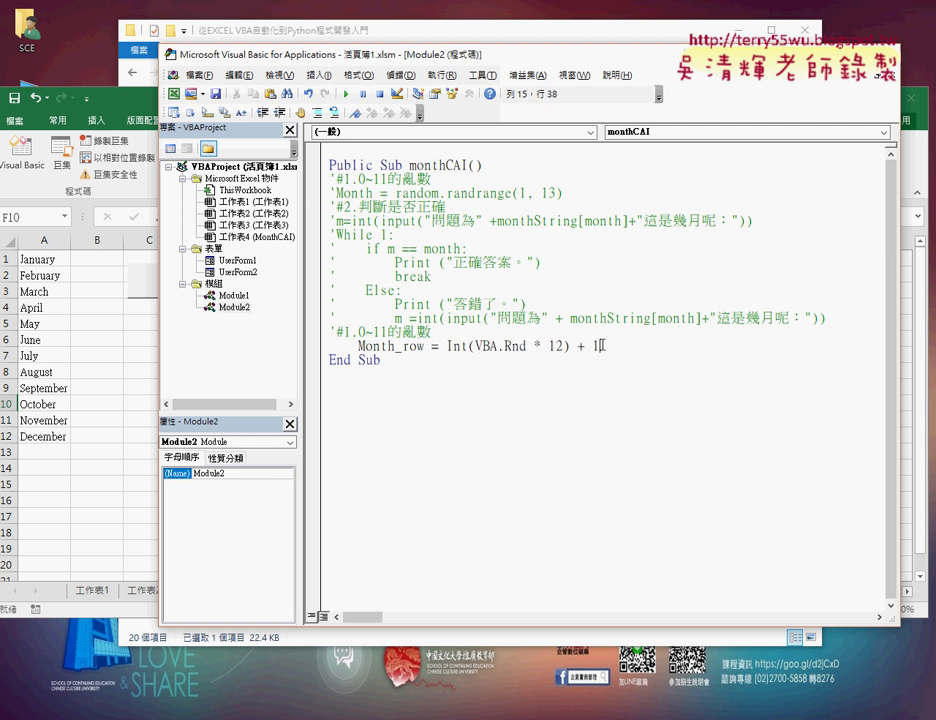
{"action": "left_click_drag", "start_coordinate": [603, 346], "coordinate": [447, 346]}
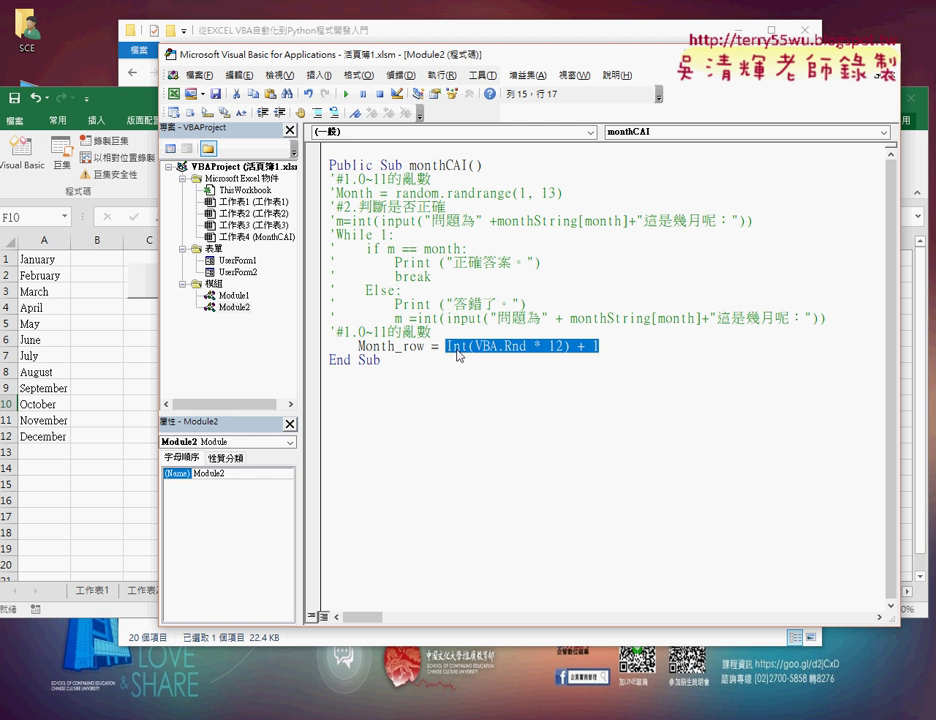
Inspect the Int, 12 multiplier and + 1 parts of the Month_row expression
{"action": "left_click", "coordinate": [450, 347]}
{"action": "double_click", "coordinate": [452, 346]}
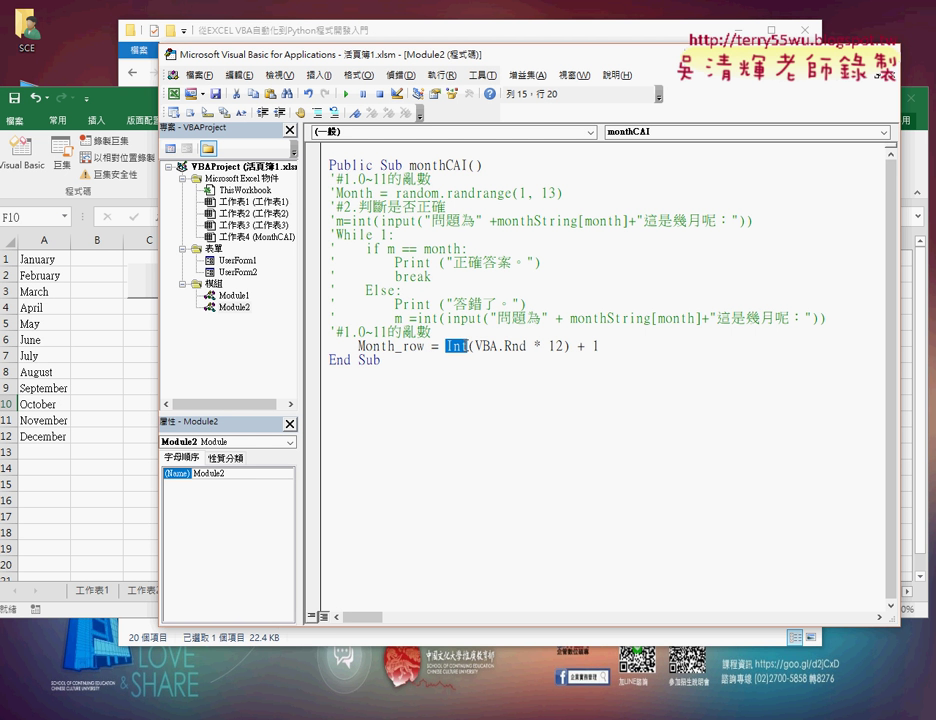
{"action": "left_click_drag", "start_coordinate": [573, 347], "coordinate": [601, 347]}
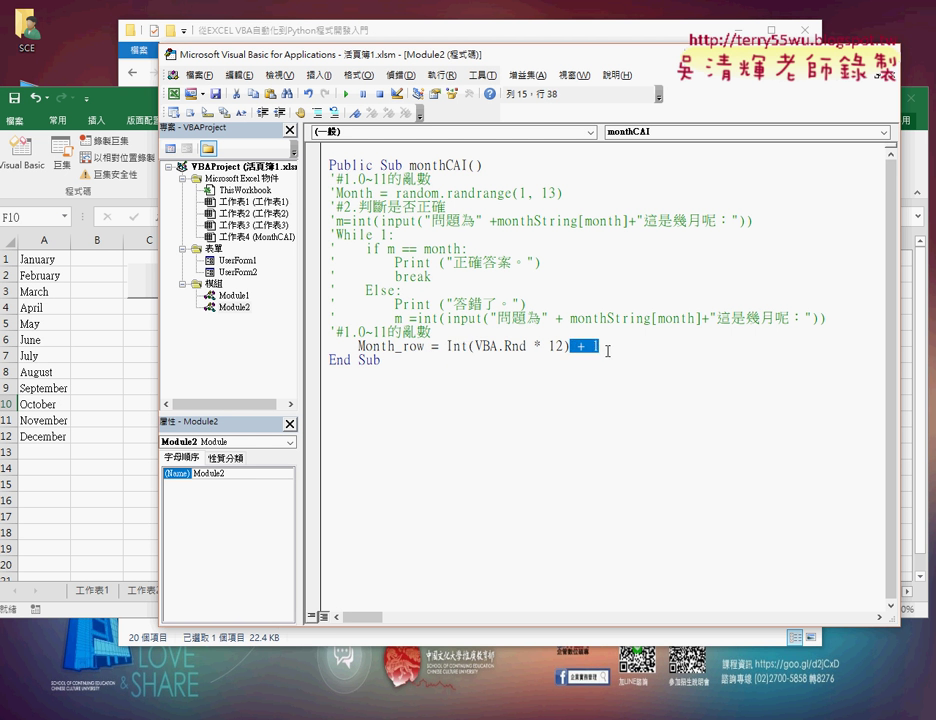
{"action": "left_click", "coordinate": [605, 347]}
{"action": "left_click", "coordinate": [563, 346]}
{"action": "left_click_drag", "start_coordinate": [563, 346], "coordinate": [545, 347]}
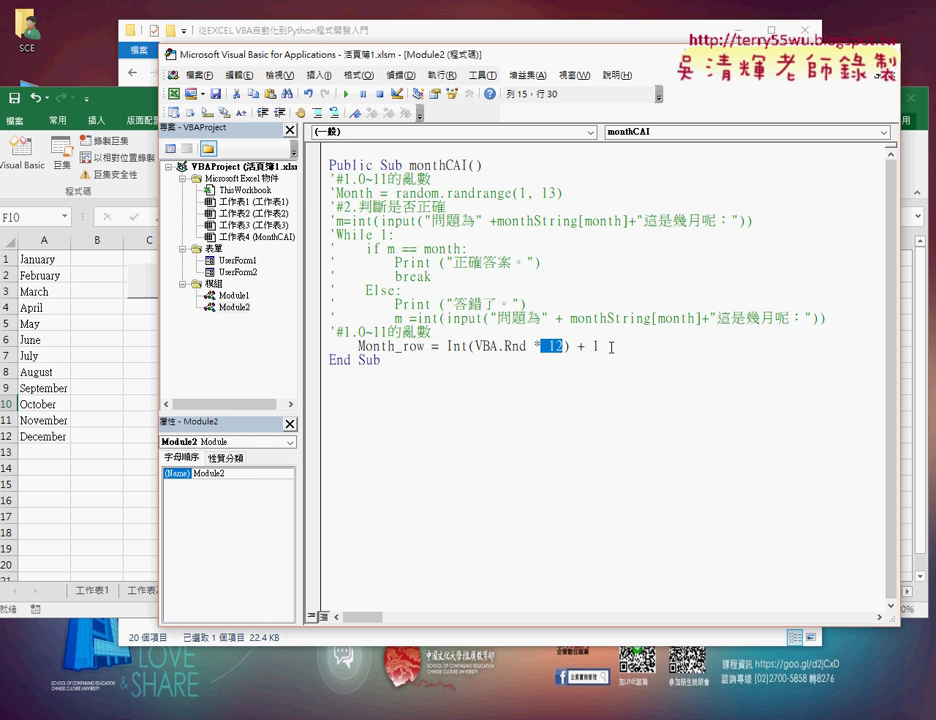
{"action": "double_click", "coordinate": [604, 352]}
{"action": "double_click", "coordinate": [555, 346]}
Start a new line below Month_row and select the commented input-question code to copy
{"action": "key", "text": "Right"}
{"action": "key", "text": "Right"}
{"action": "key", "text": "Right"}
{"action": "key", "text": "Right"}
{"action": "key", "text": "Right"}
{"action": "key", "text": "Right"}
{"action": "key", "text": "Right"}
{"action": "key", "text": "Return"}
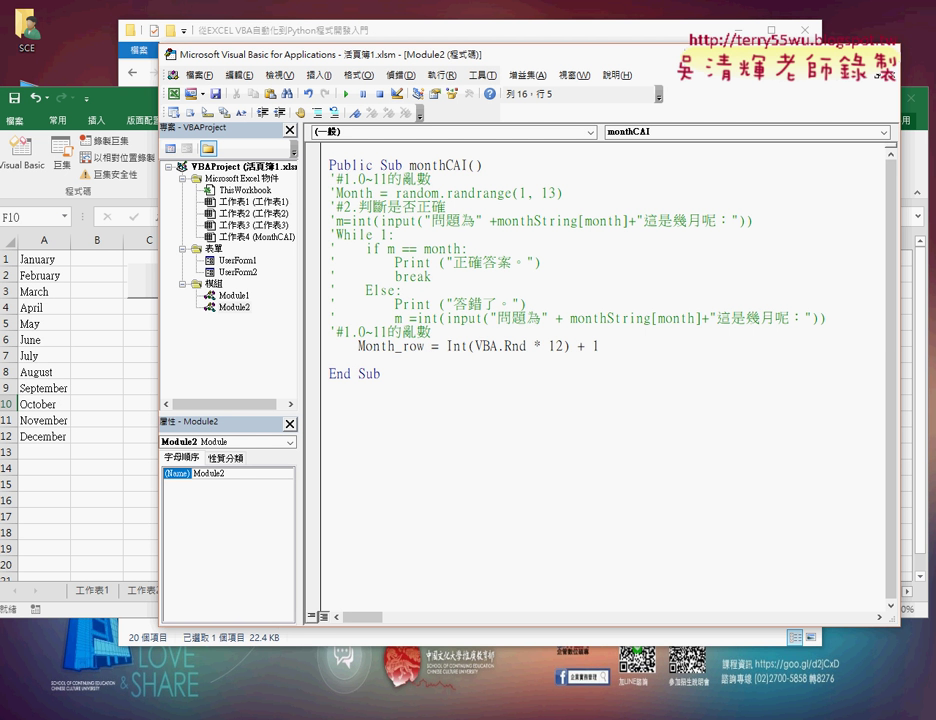
{"action": "mouse_move", "coordinate": [752, 220]}
{"action": "left_mouse_down"}
{"action": "mouse_move", "coordinate": [336, 220]}
{"action": "mouse_move", "coordinate": [360, 360]}
{"action": "left_mouse_up"}
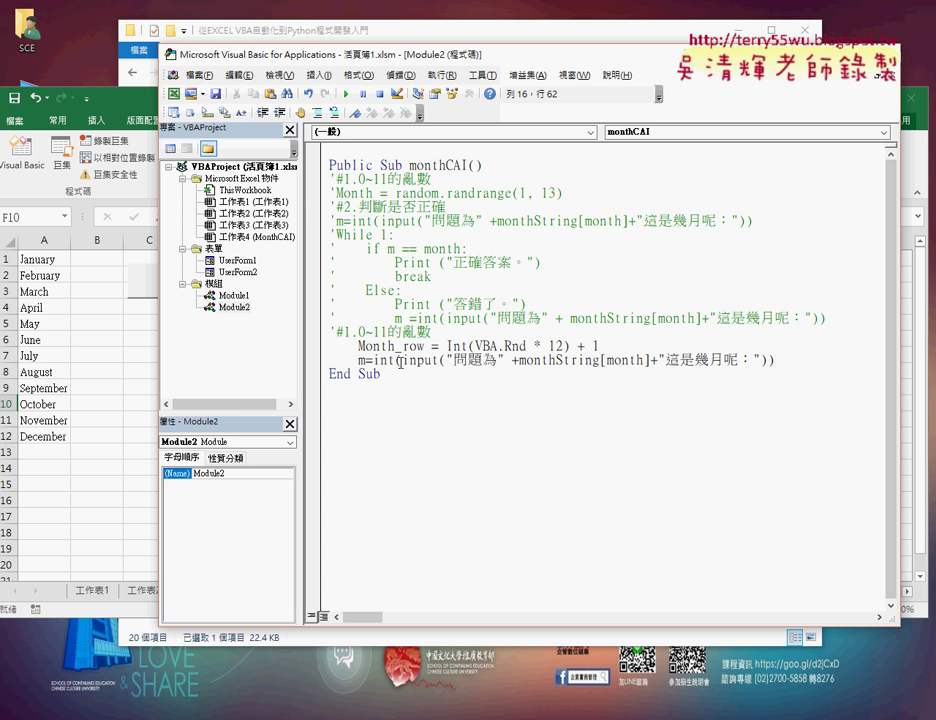
Change int(input( to CInt(InputBox( on the new m= line
{"action": "left_click", "coordinate": [372, 360]}
{"action": "type", "text": "c"}
{"action": "key", "text": "Right"}
{"action": "key", "text": "Right"}
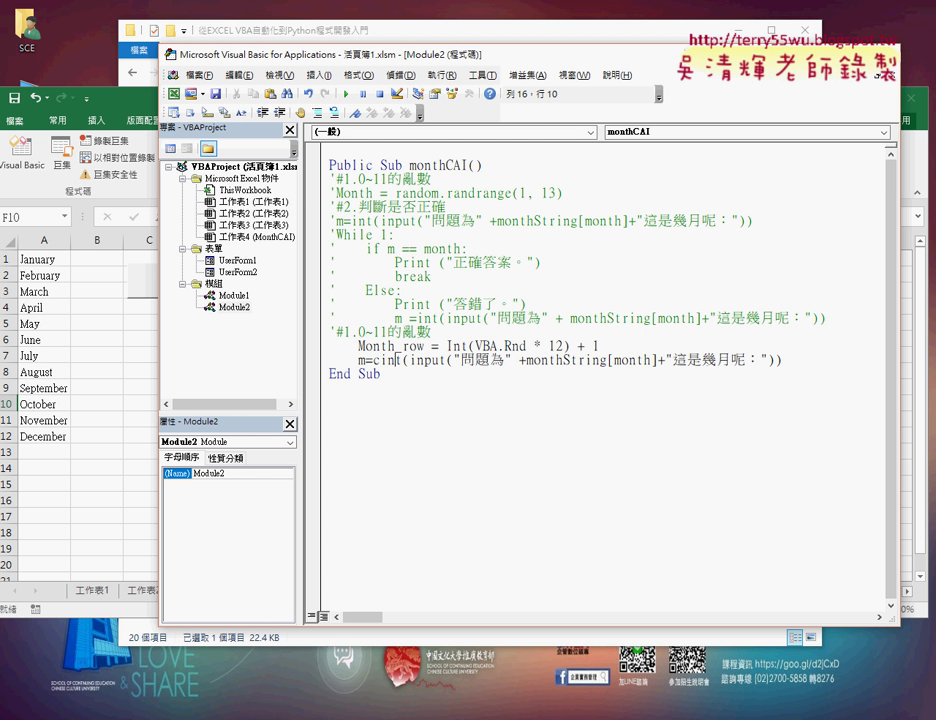
{"action": "key", "text": "Right"}
{"action": "key", "text": "Right"}
Replace monthString[month] in the prompt with Cells(month_row,"A")
{"action": "key", "text": "Right"}
{"action": "key", "text": "Right"}
{"action": "key", "text": "Right"}
{"action": "key", "text": "Right"}
{"action": "key", "text": "Right"}
{"action": "type", "text": "box"}
{"action": "key", "text": "Right"}
{"action": "key", "text": "Right"}
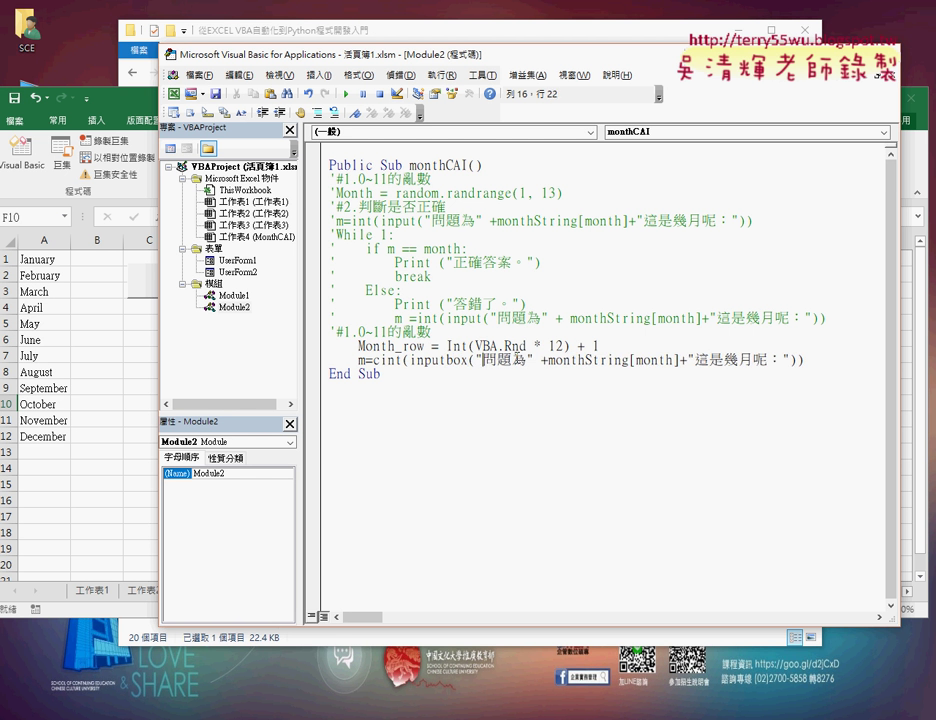
{"action": "key", "text": "Right"}
{"action": "key", "text": "Right"}
{"action": "key", "text": "Right"}
{"action": "key", "text": "Right"}
{"action": "key", "text": "Right"}
{"action": "key", "text": "Right"}
{"action": "key", "text": "Delete"}
{"action": "key", "text": "Delete"}
{"action": "key", "text": "Delete"}
{"action": "key", "text": "Delete"}
{"action": "key", "text": "Delete"}
{"action": "key", "text": "Delete"}
{"action": "key", "text": "Delete"}
{"action": "key", "text": "Delete"}
{"action": "key", "text": "Delete"}
{"action": "key", "text": "Delete"}
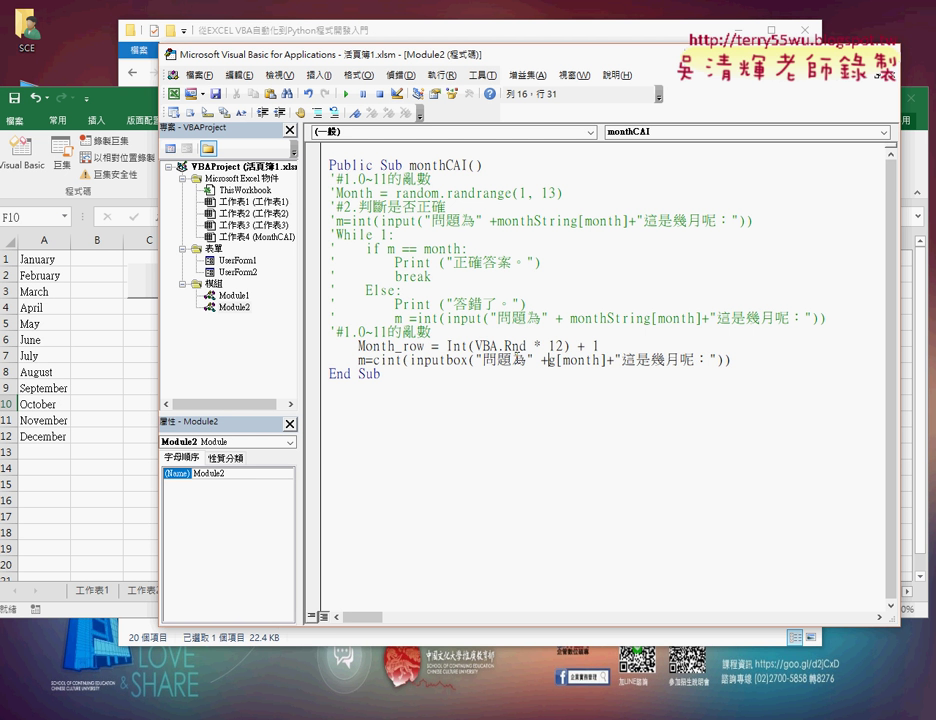
{"action": "key", "text": "Delete"}
{"action": "type", "text": "cel"}
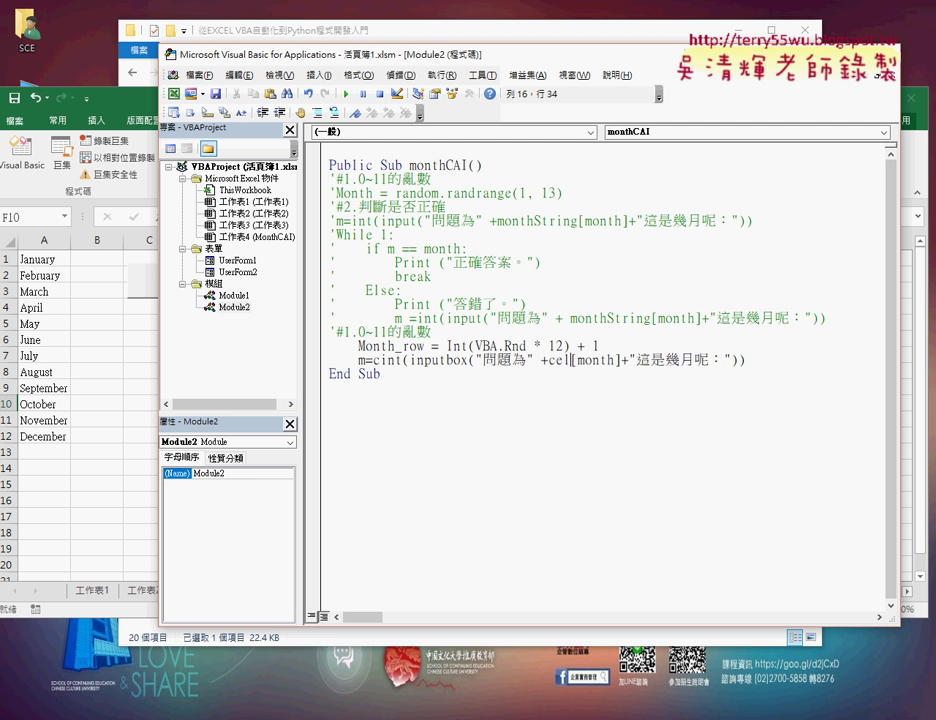
{"action": "type", "text": "ls("}
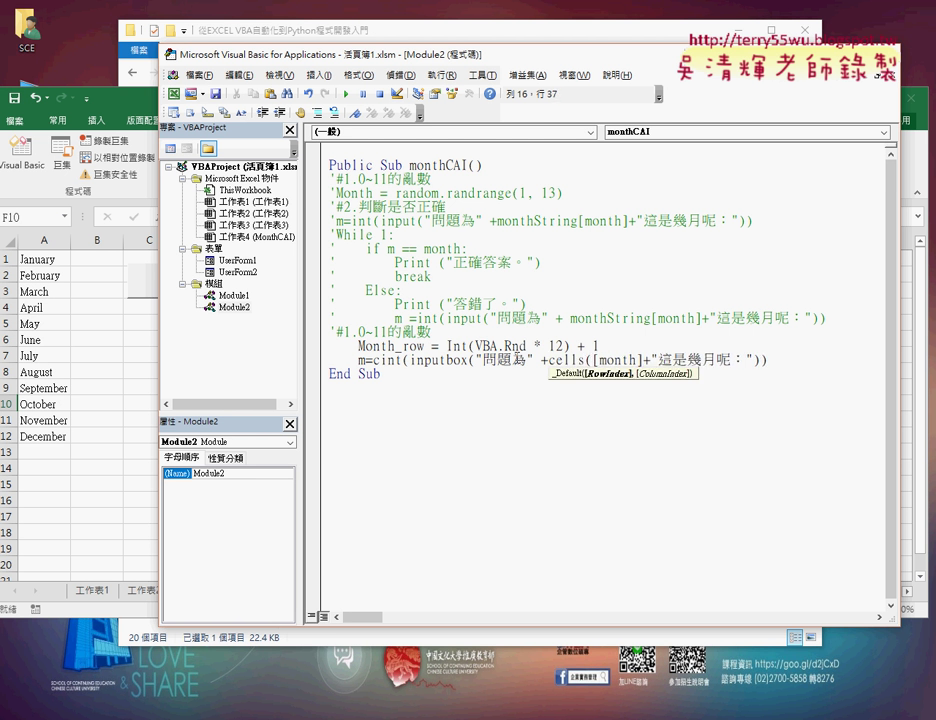
{"action": "key", "text": "Delete"}
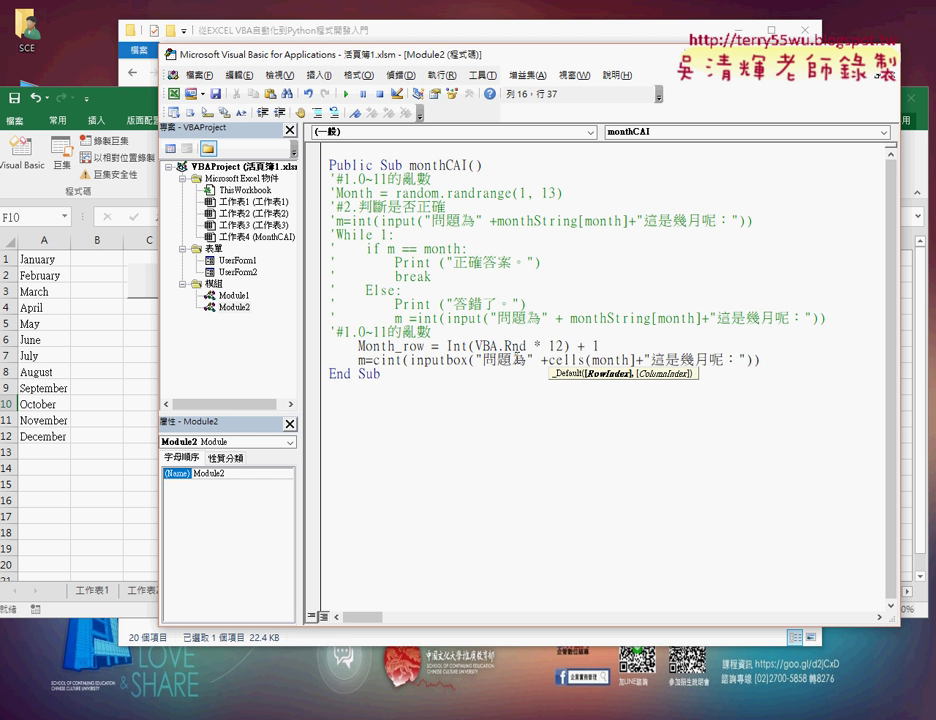
{"action": "left_click", "coordinate": [617, 360]}
{"action": "key", "text": "Right"}
{"action": "key", "text": "Right"}
{"action": "type", "text": "_r"}
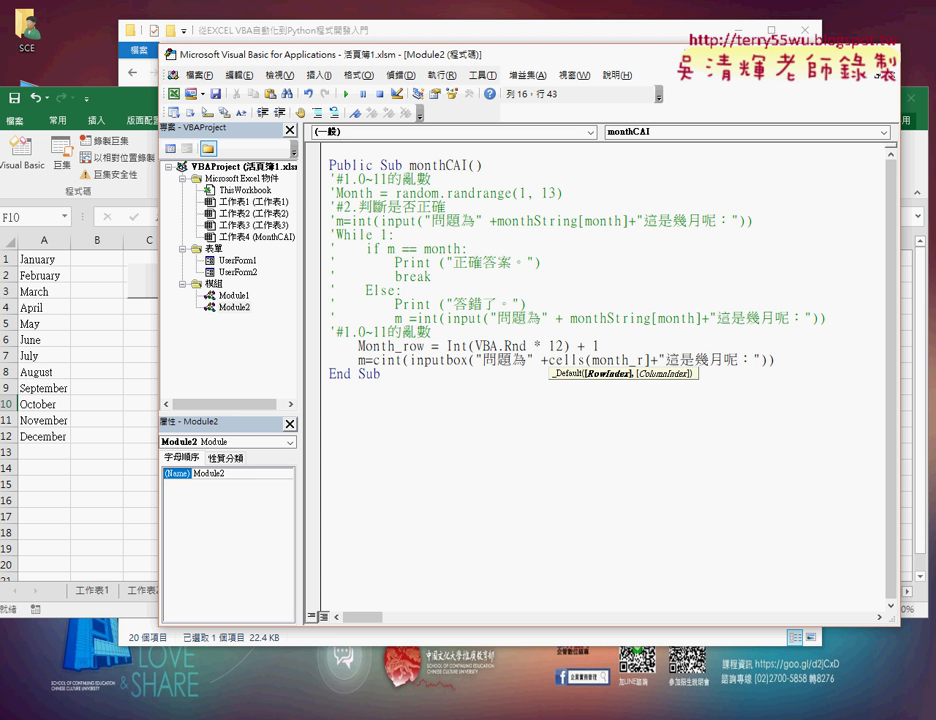
{"action": "type", "text": "ow"}
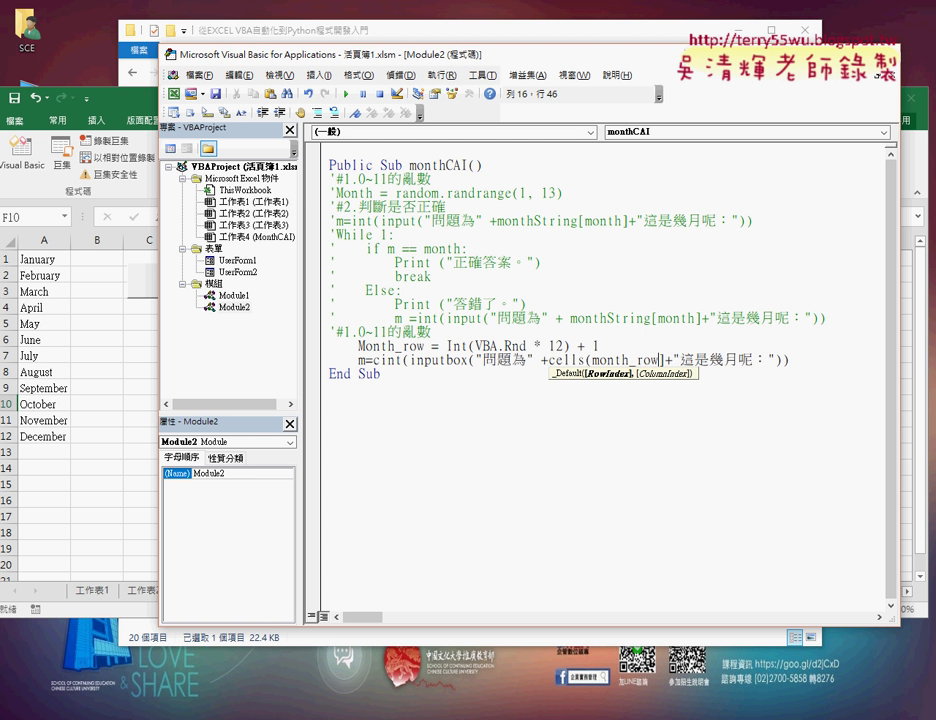
{"action": "type", "text": ",\""}
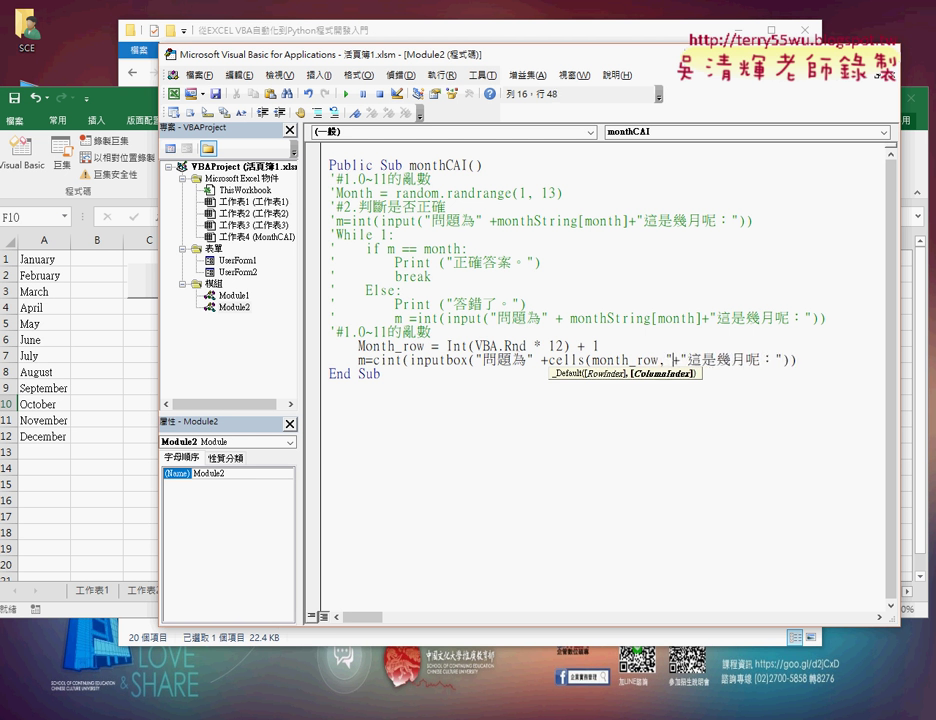
{"action": "type", "text": "A\")"}
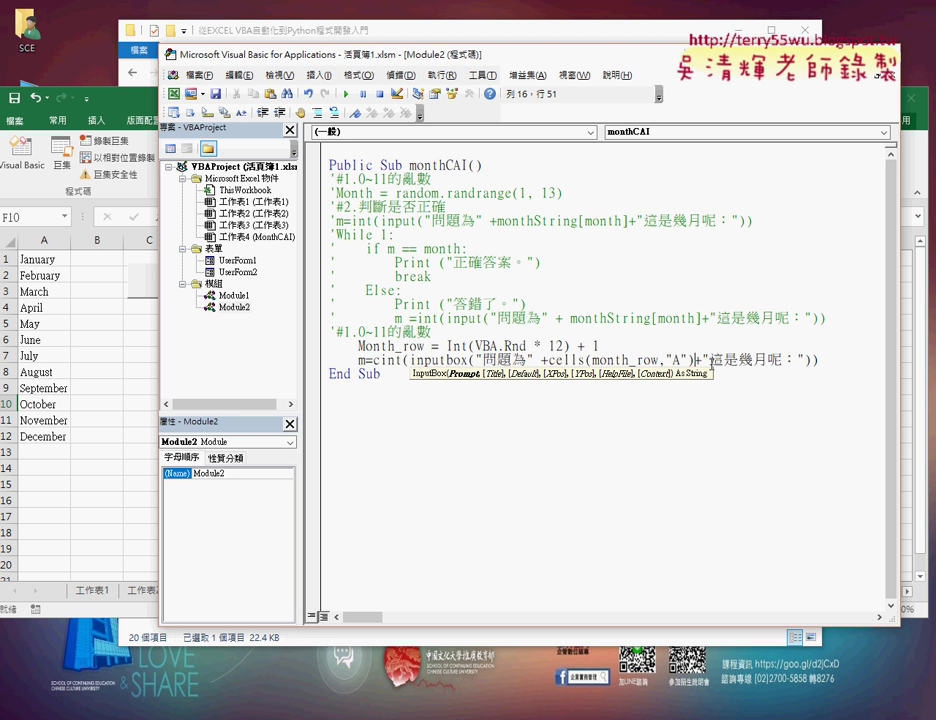
Join the prompt pieces with & instead of + and let the line auto-format
{"action": "double_click", "coordinate": [703, 361]}
{"action": "type", "text": "&"}
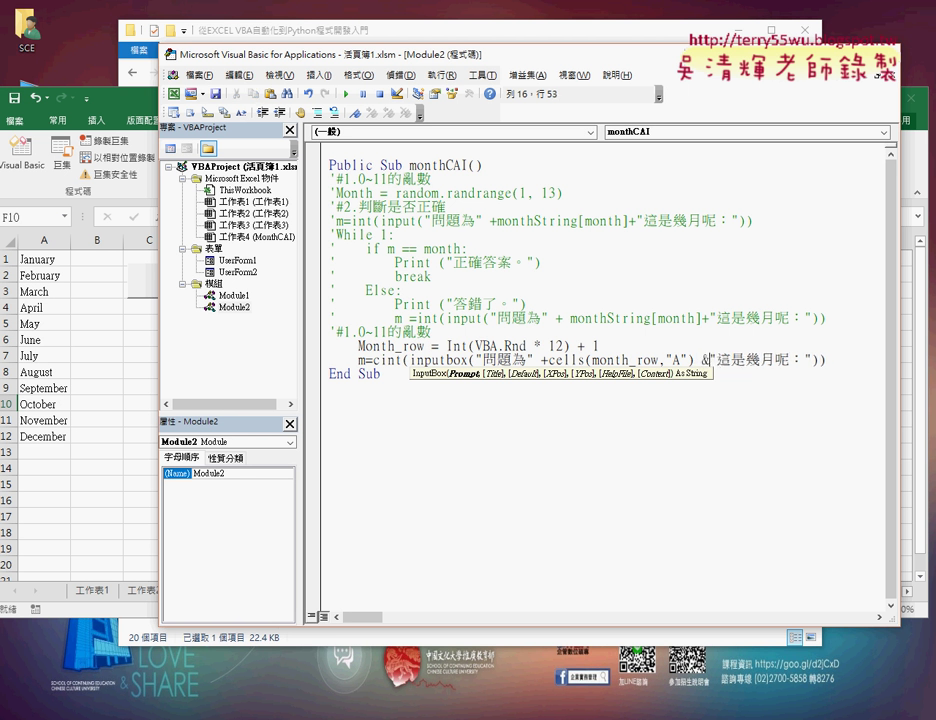
{"action": "key", "text": "Left"}
{"action": "key", "text": "Left"}
{"action": "key", "text": "Left"}
{"action": "key", "text": "Left"}
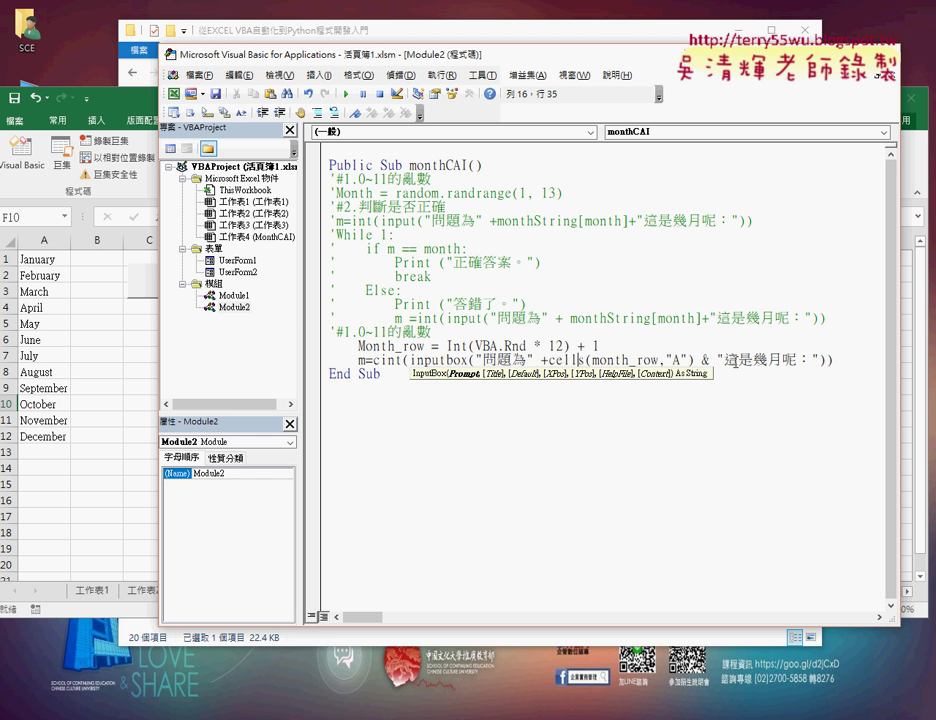
{"action": "key", "text": "ctrl+Left"}
{"action": "key", "text": "ctrl+Left"}
{"action": "key", "text": "ctrl+Left"}
{"action": "key", "text": "Right"}
{"action": "key", "text": "Right"}
{"action": "key", "text": "Right"}
{"action": "key", "text": "Delete"}
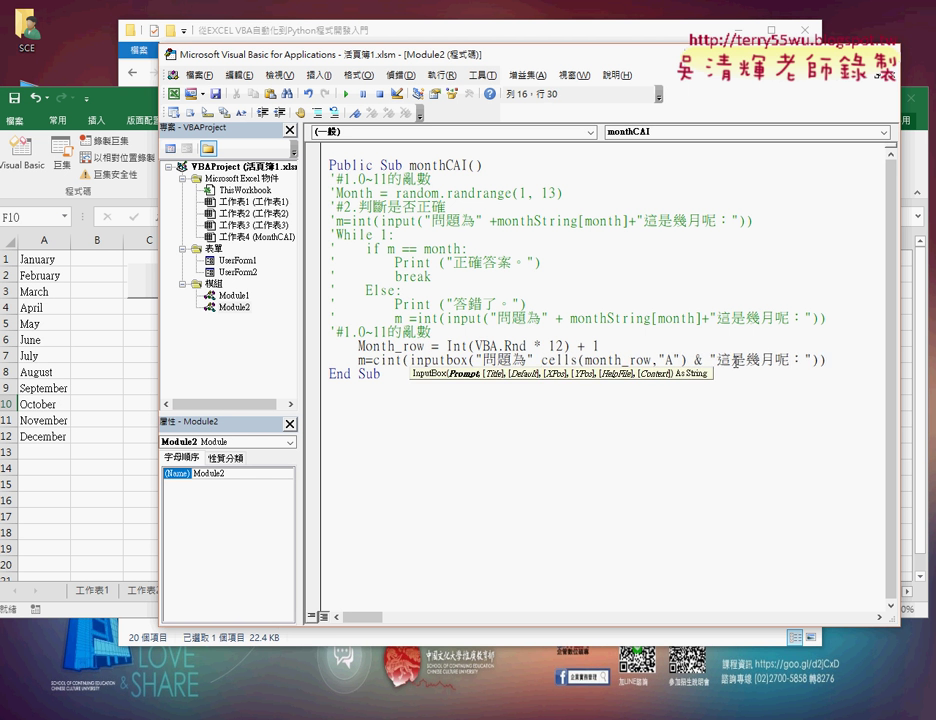
{"action": "type", "text": "&"}
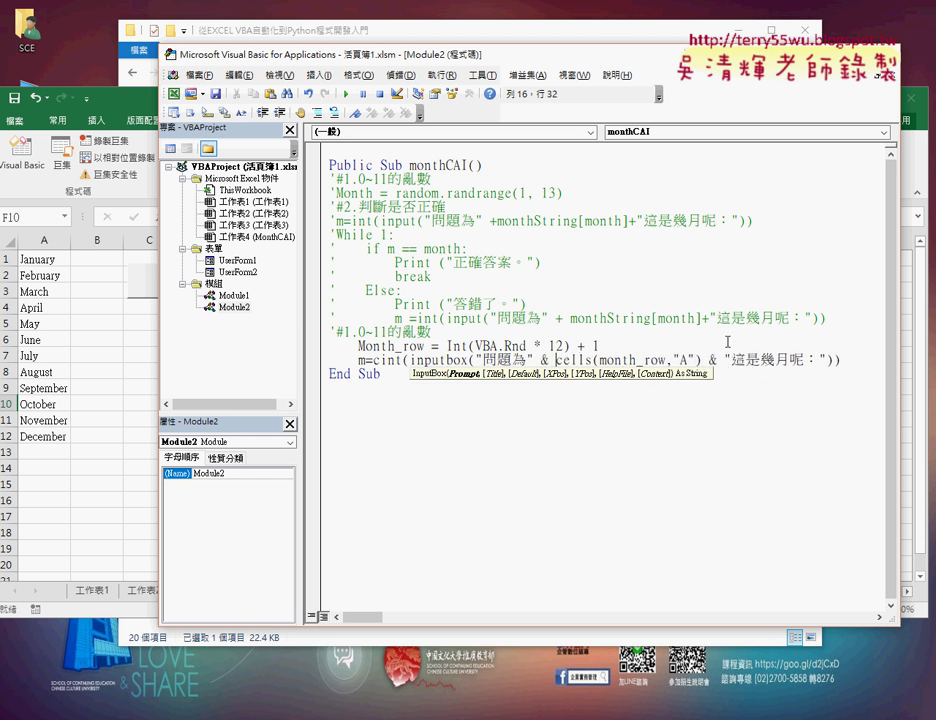
{"action": "left_click", "coordinate": [820, 309]}
{"action": "left_click", "coordinate": [866, 359]}
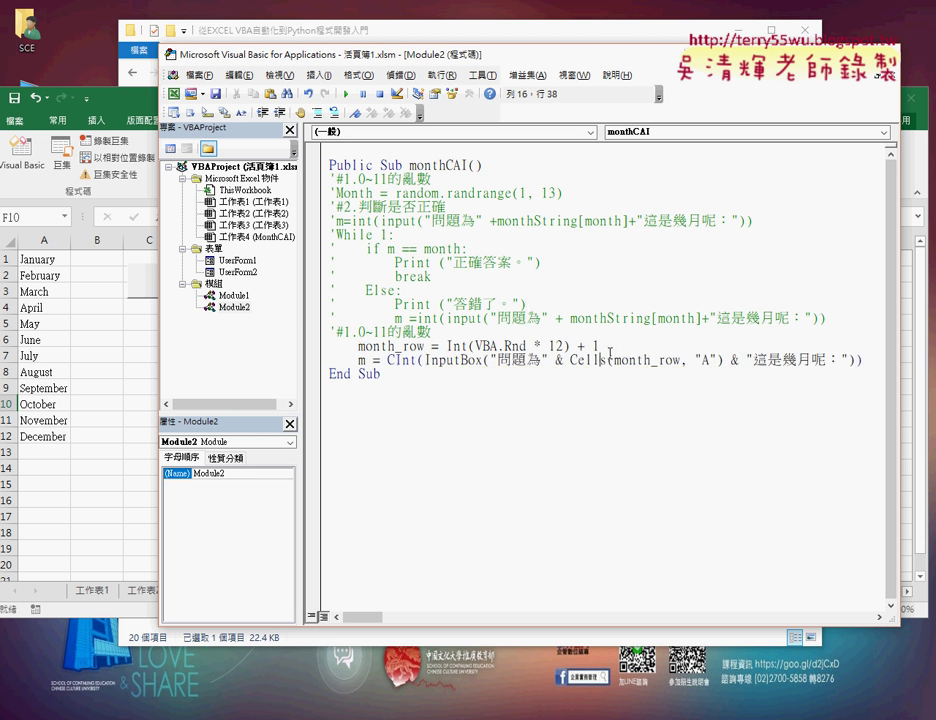
Add a new line after the InputBox line and select the old commented While 1 block
{"action": "key", "text": "Return"}
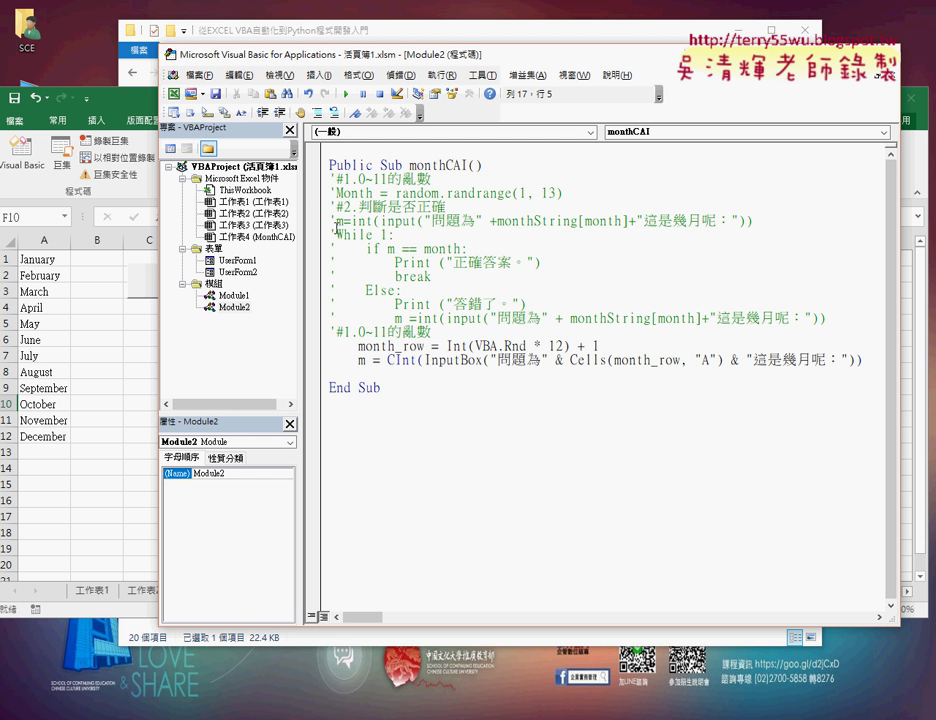
{"action": "left_click", "coordinate": [330, 234]}
{"action": "mouse_move", "coordinate": [330, 234]}
{"action": "left_mouse_down"}
{"action": "mouse_move", "coordinate": [822, 331]}
{"action": "mouse_move", "coordinate": [829, 321]}
{"action": "left_mouse_up"}
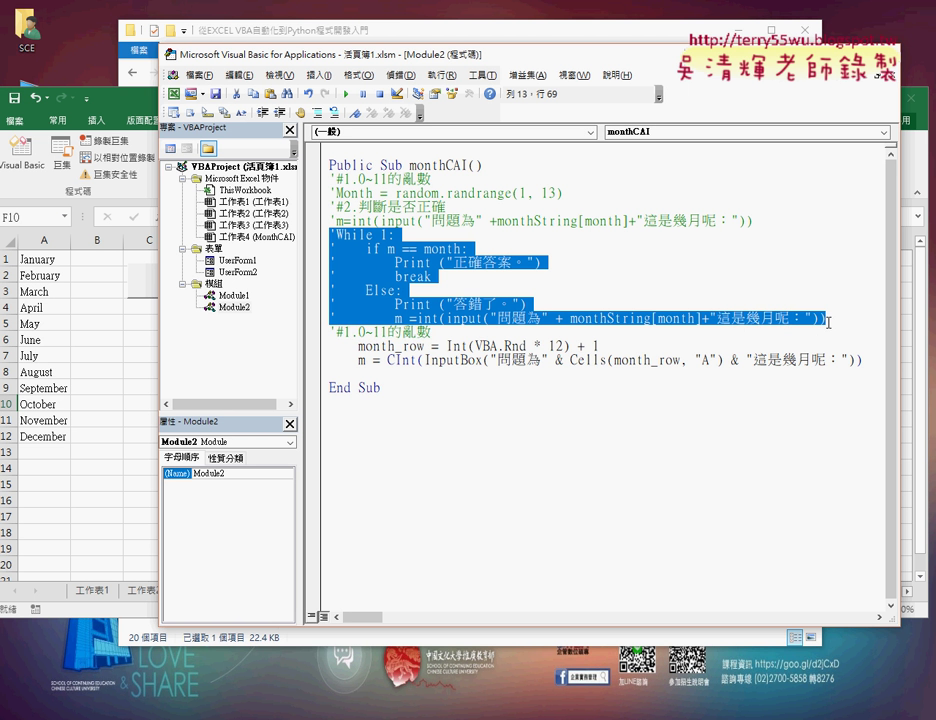
Add a Do While 1 … Loop block below the InputBox line, with If m = month_row Then inside
{"action": "left_click", "coordinate": [457, 377]}
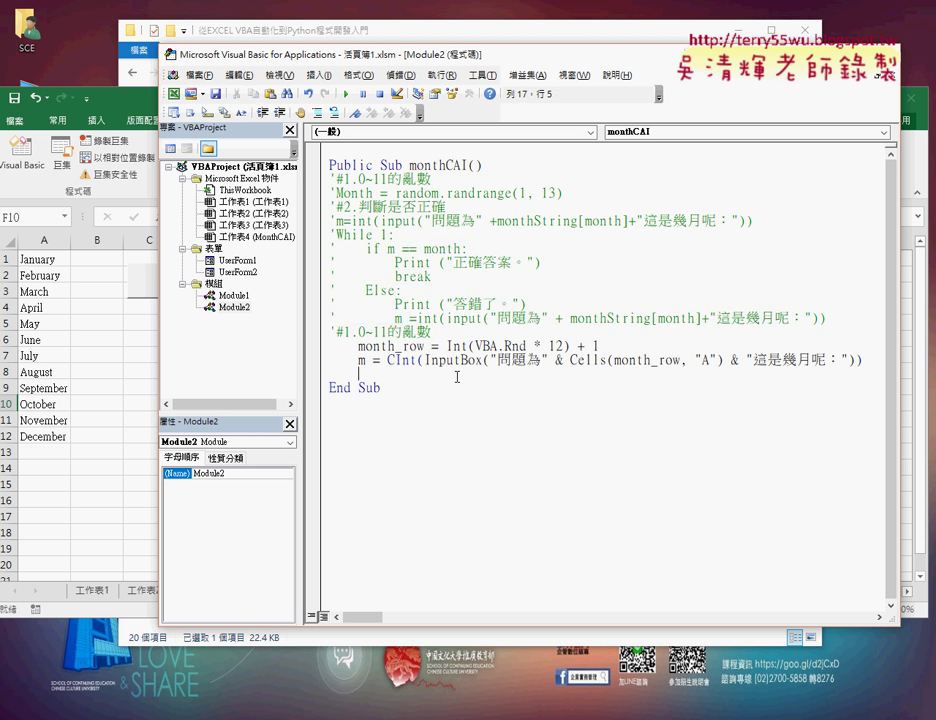
{"action": "type", "text": "d"}
{"action": "type", "text": "o w"}
{"action": "type", "text": "hile "}
{"action": "type", "text": "1"}
{"action": "key", "text": "Return"}
{"action": "key", "text": "Return"}
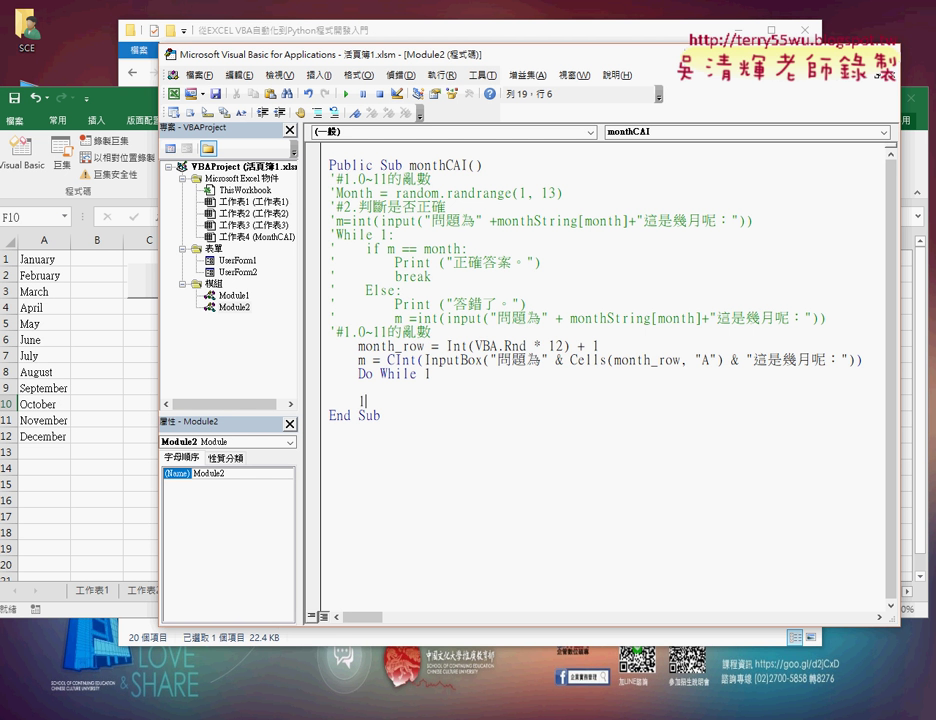
{"action": "type", "text": "loop"}
{"action": "key", "text": "Up"}
{"action": "type", "text": "if "}
{"action": "type", "text": "m="}
{"action": "type", "text": "mo"}
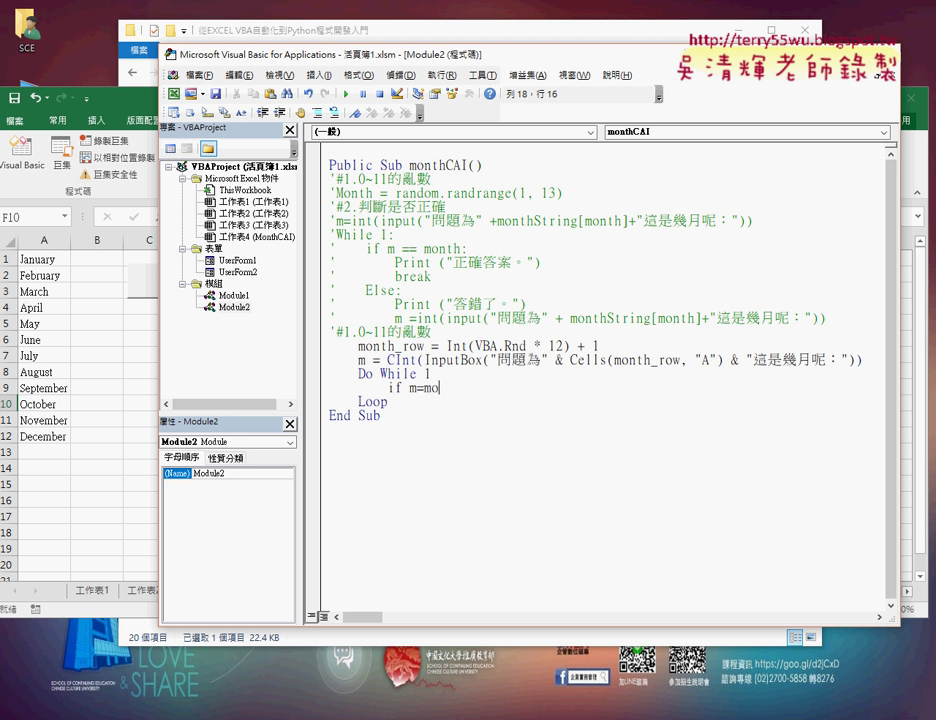
{"action": "type", "text": "nth_"}
{"action": "type", "text": "row"}
{"action": "type", "text": " t"}
{"action": "type", "text": "hen"}
Add Else and End If lines to complete the If m = month_row Then block
{"action": "key", "text": "Return"}
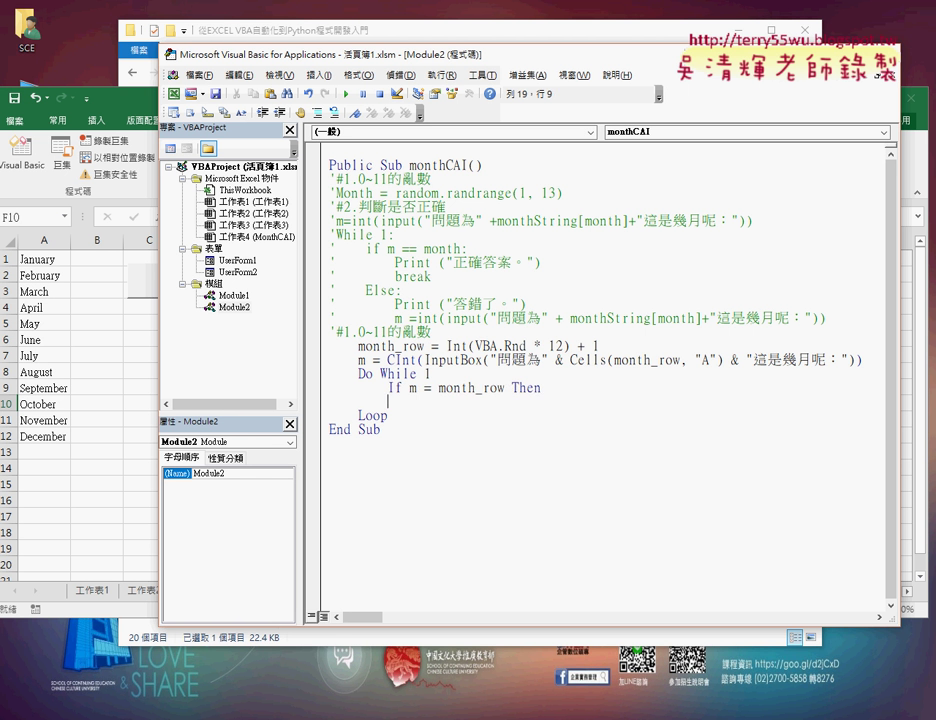
{"action": "key", "text": "Return"}
{"action": "type", "text": "el"}
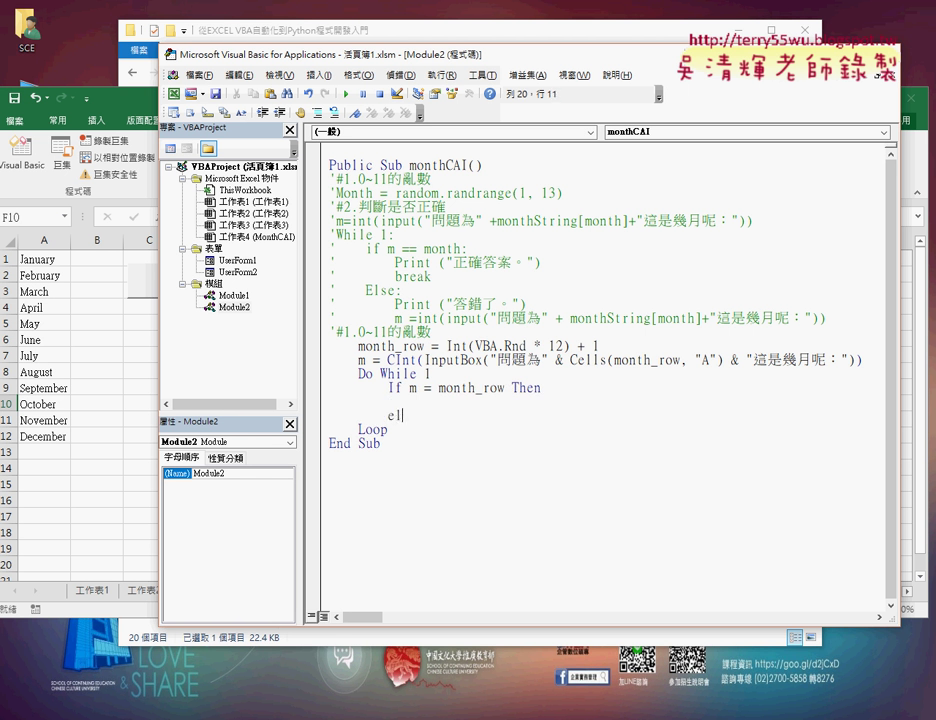
{"action": "type", "text": "se"}
{"action": "key", "text": "Return"}
{"action": "key", "text": "Return"}
{"action": "type", "text": "e"}
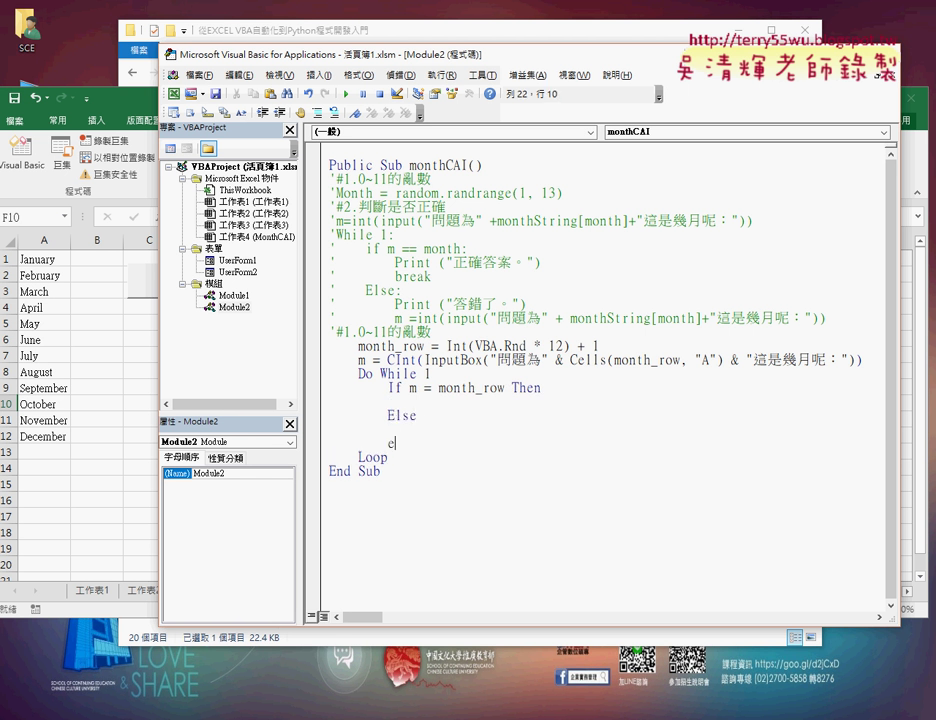
{"action": "type", "text": "nd if"}
{"action": "key", "text": "Up"}
{"action": "key", "text": "Up"}
{"action": "key", "text": "Up"}
Add an indented MsgBox ("正確答案。") under Then, copying the message from the old Print line
{"action": "key", "text": "Tab"}
{"action": "type", "text": "ms"}
{"action": "type", "text": "gbox"}
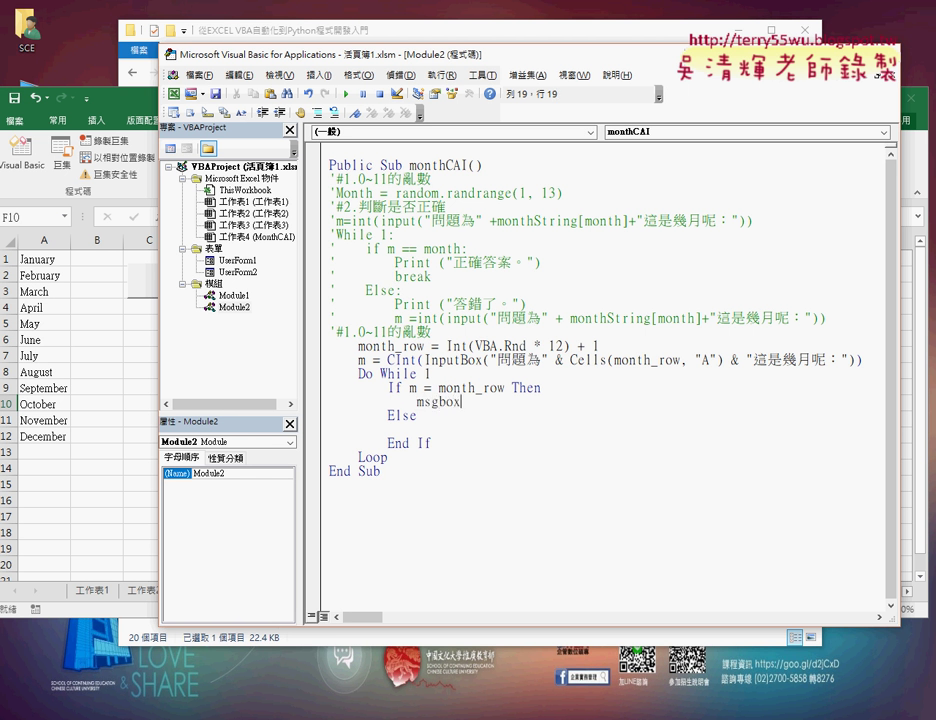
{"action": "type", "text": "()"}
{"action": "key", "text": "Left"}
{"action": "type", "text": "\""}
{"action": "type", "text": "\""}
{"action": "left_click_drag", "start_coordinate": [527, 262], "coordinate": [453, 262]}
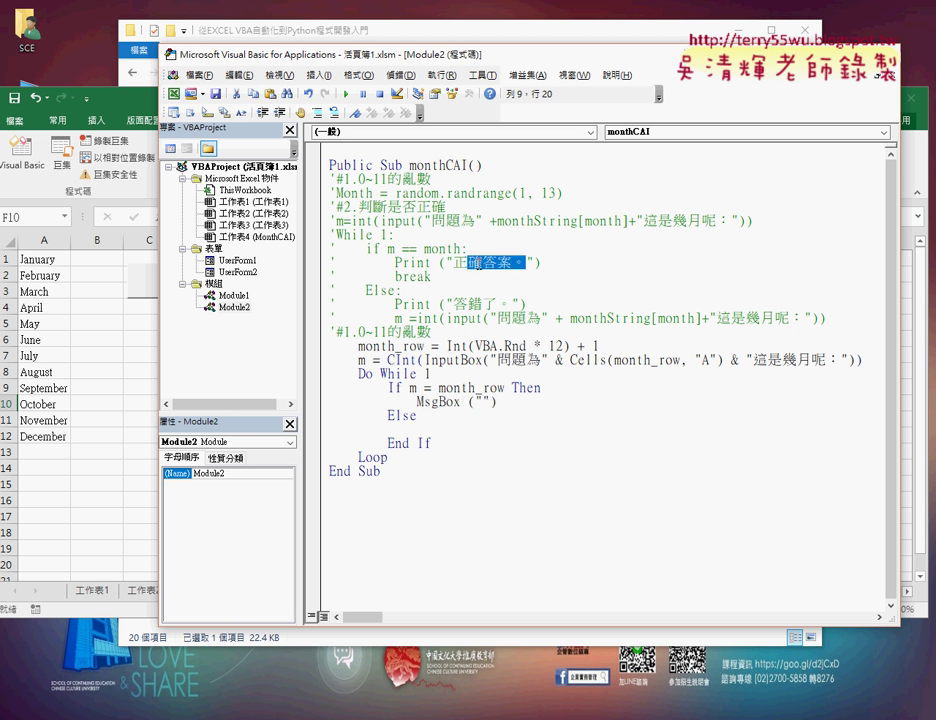
{"action": "key", "text": "ctrl+c"}
{"action": "left_click", "coordinate": [484, 401]}
{"action": "key", "text": "ctrl+v"}
Copy the MsgBox line under Else and change its message to 答錯了。
{"action": "left_click", "coordinate": [445, 430]}
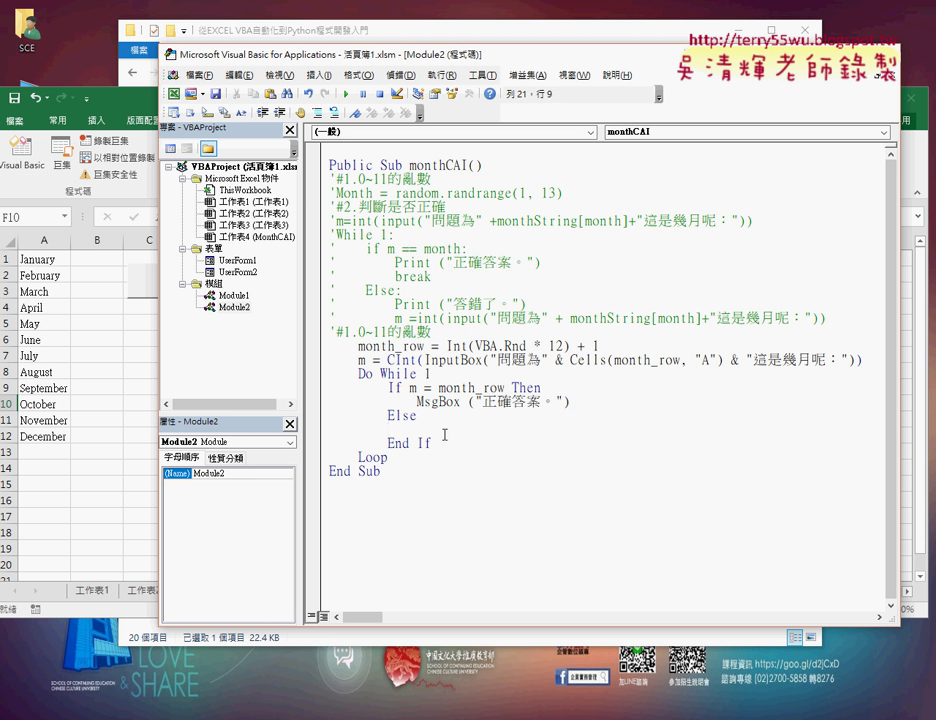
{"action": "key", "text": "Tab"}
{"action": "left_click", "coordinate": [418, 400]}
{"action": "left_click_drag", "start_coordinate": [418, 400], "coordinate": [570, 401]}
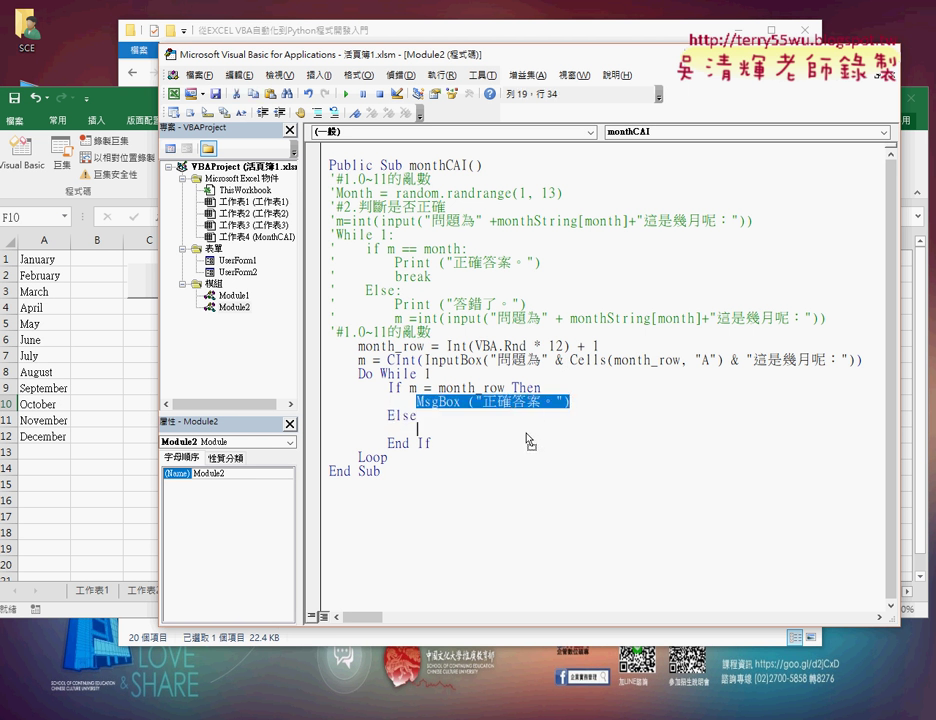
{"action": "key", "text": "ctrl+c"}
{"action": "left_click", "coordinate": [418, 428]}
{"action": "key", "text": "ctrl+v"}
{"action": "left_click_drag", "start_coordinate": [468, 305], "coordinate": [509, 305]}
{"action": "right_click", "coordinate": [502, 310]}
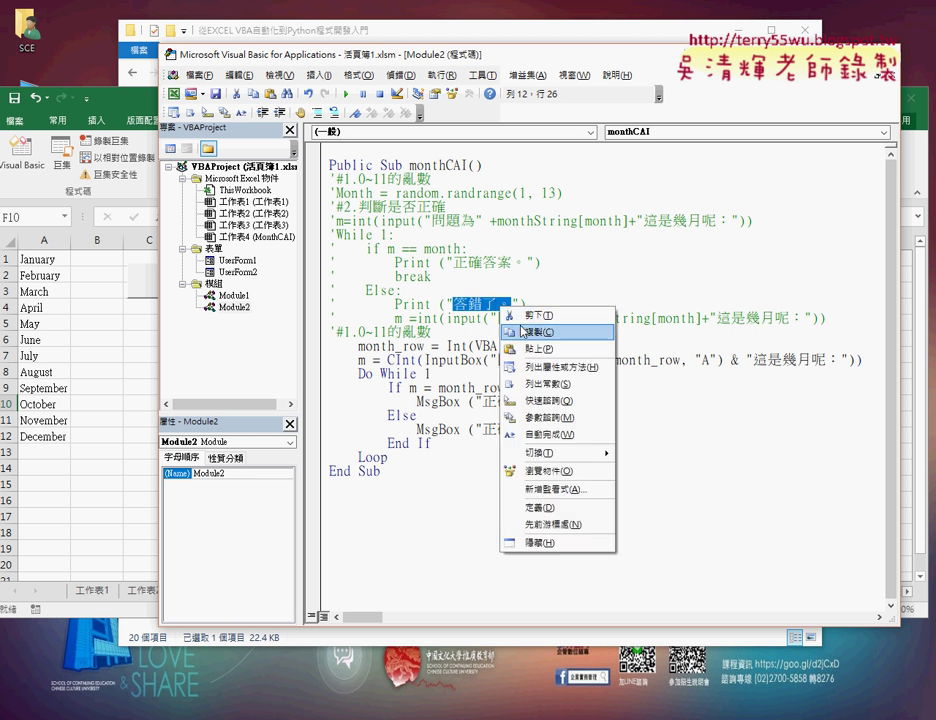
{"action": "left_click", "coordinate": [522, 331]}
{"action": "left_click_drag", "start_coordinate": [482, 429], "coordinate": [558, 429]}
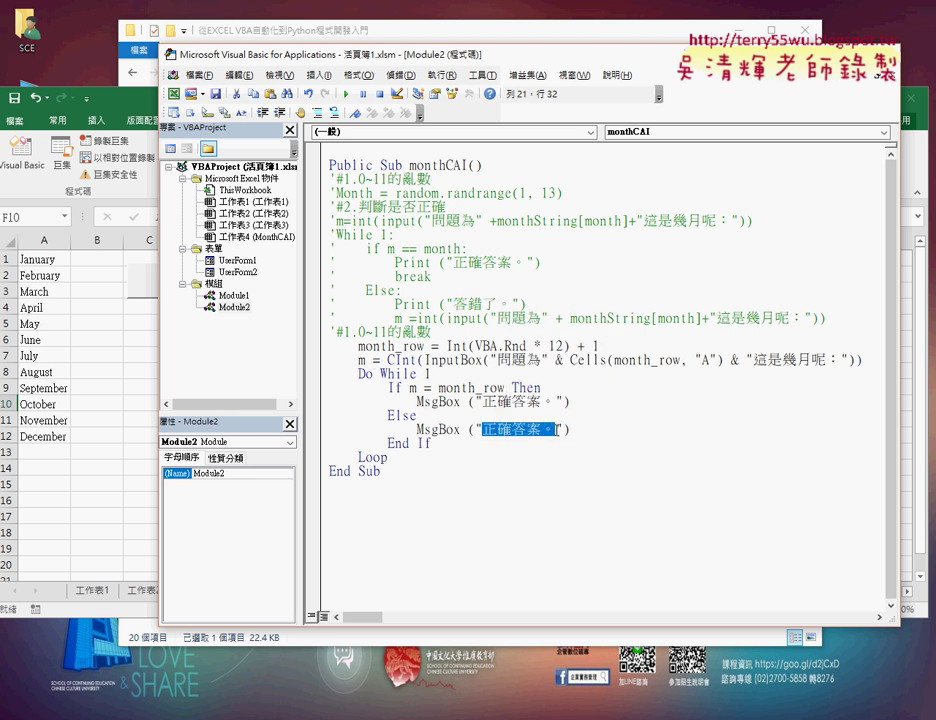
{"action": "key", "text": "ctrl+v"}
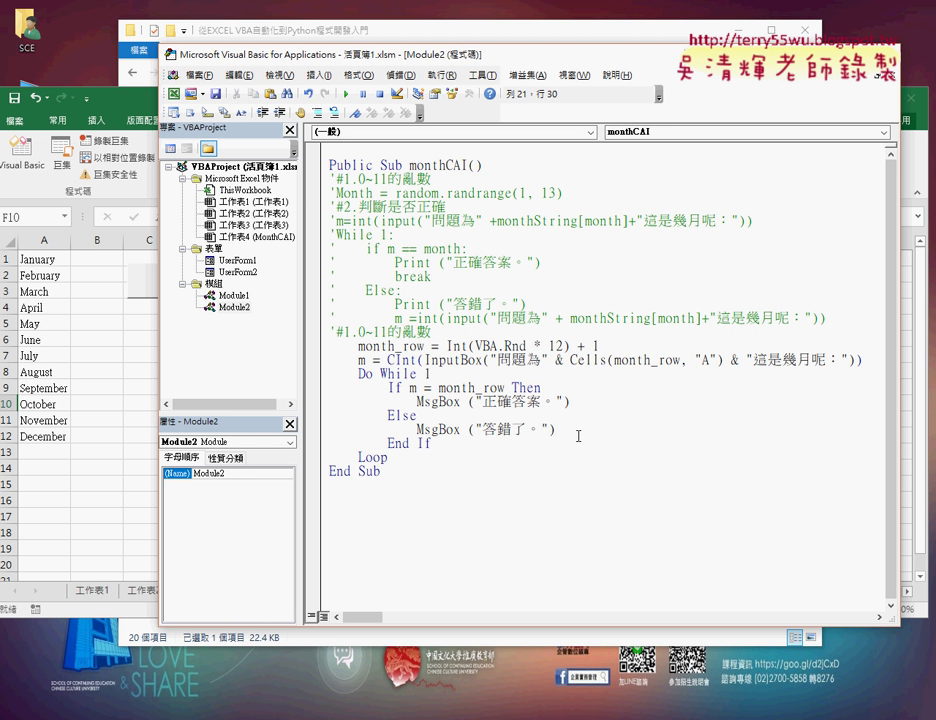
Copy the m = CInt(InputBox(...)) line below the Else MsgBox, remove the blank line, and widen the code pane
{"action": "key", "text": "Return"}
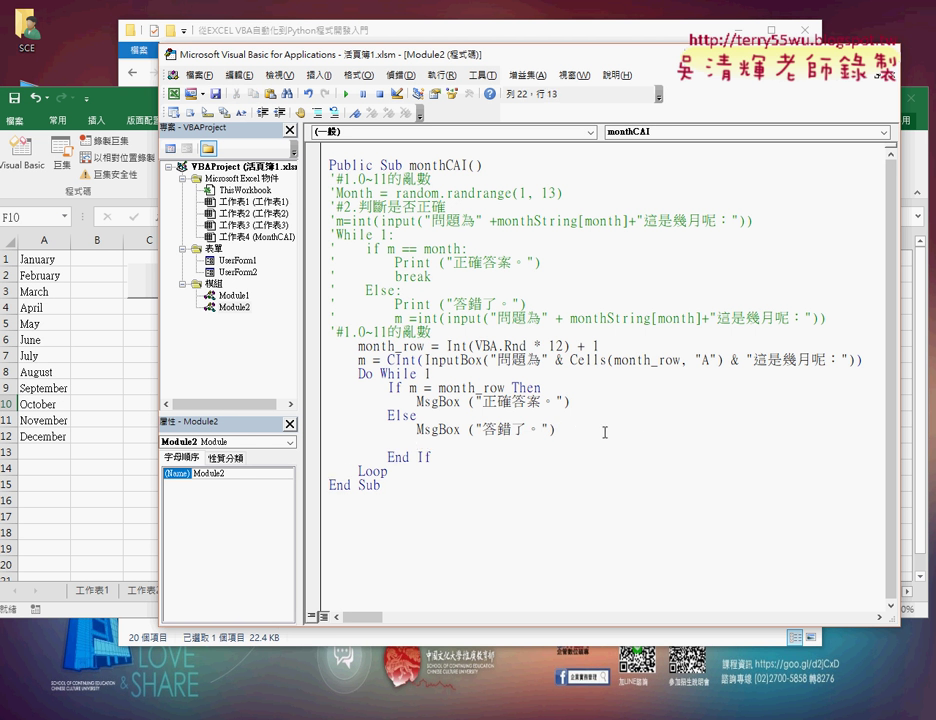
{"action": "left_click", "coordinate": [318, 362]}
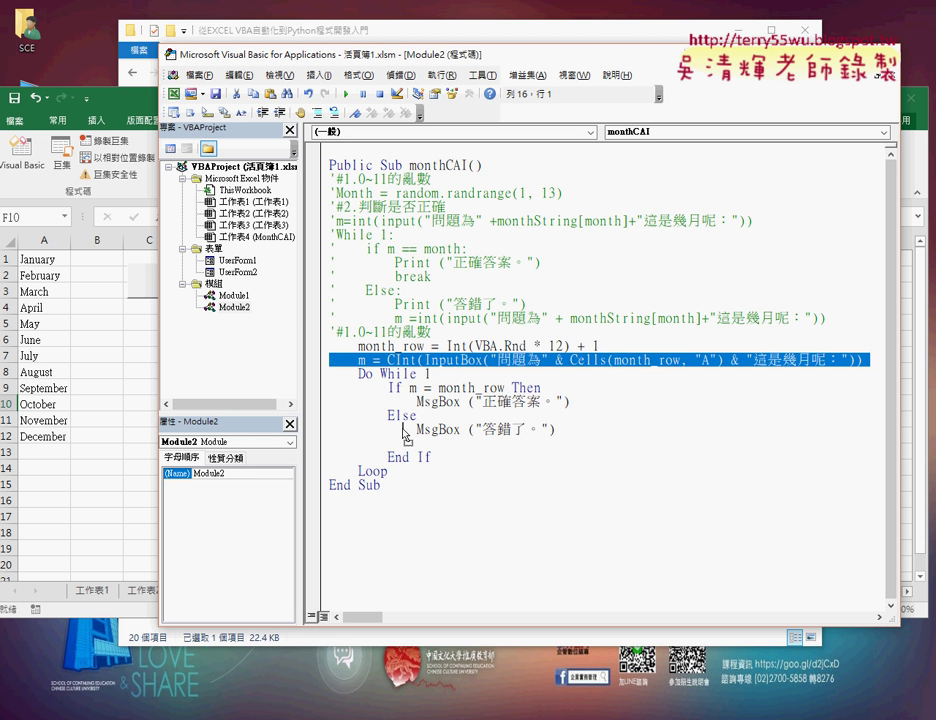
{"action": "left_click_drag", "start_coordinate": [418, 447], "coordinate": [445, 443], "text": "ctrl"}
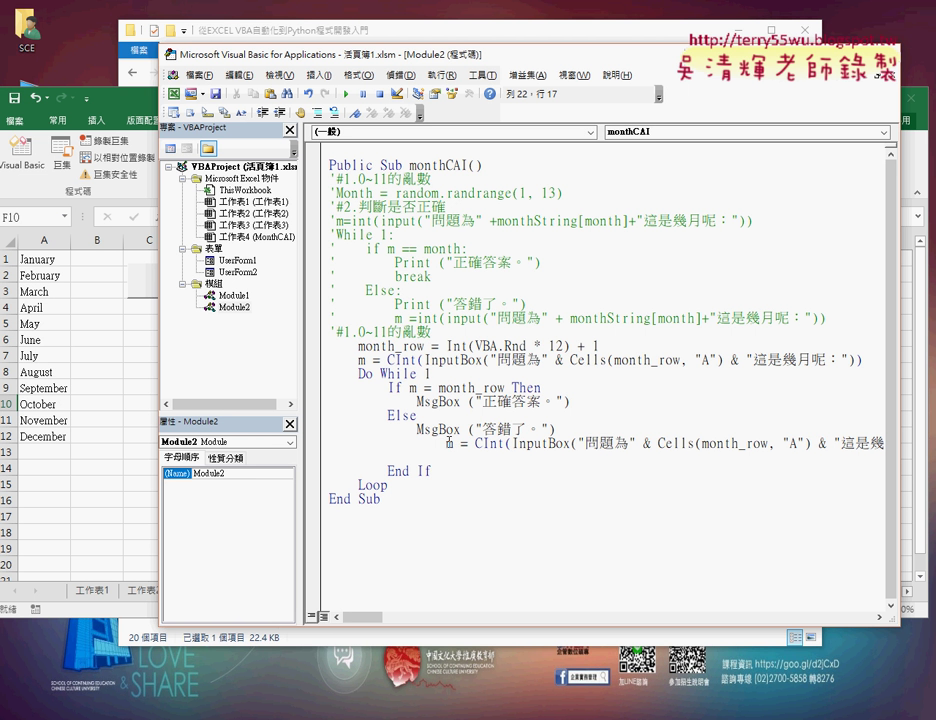
{"action": "key", "text": "End"}
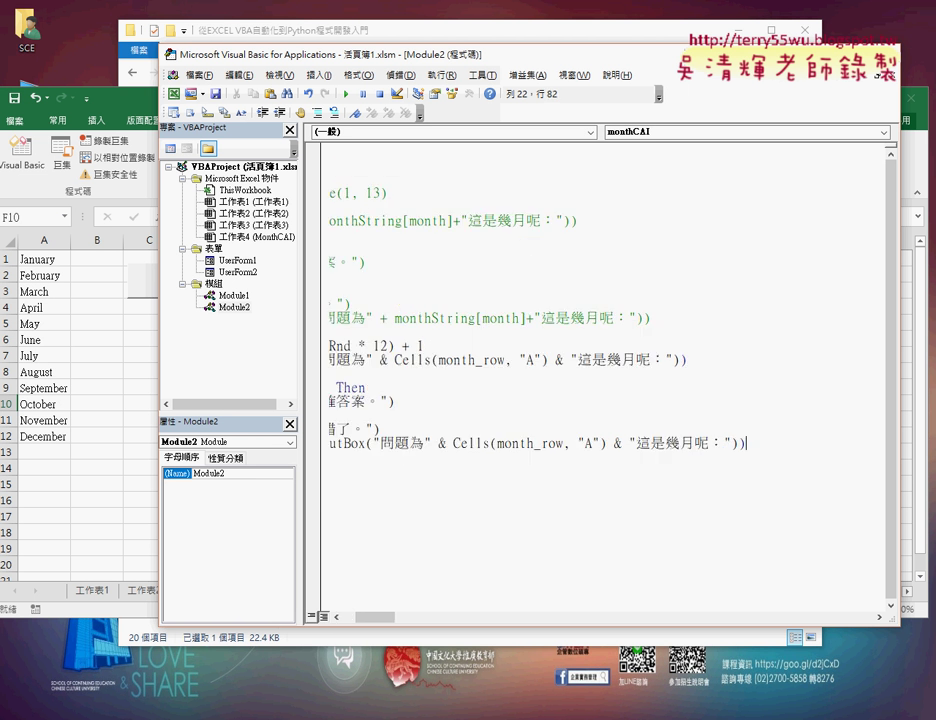
{"action": "key", "text": "Home"}
{"action": "key", "text": "End"}
{"action": "key", "text": "Down"}
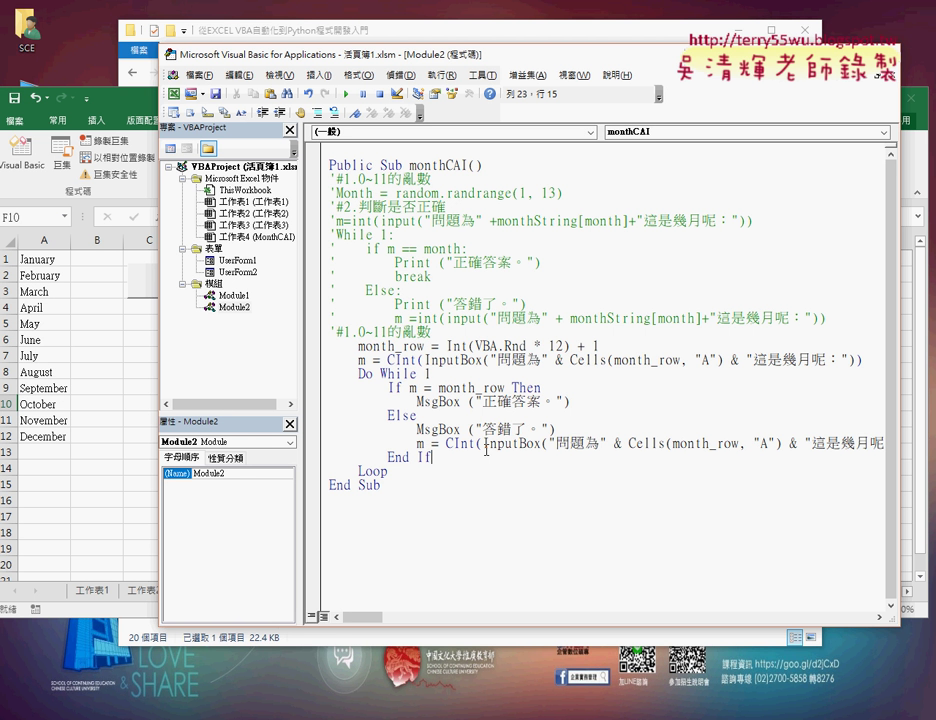
{"action": "left_click_drag", "start_coordinate": [298, 308], "coordinate": [223, 371]}
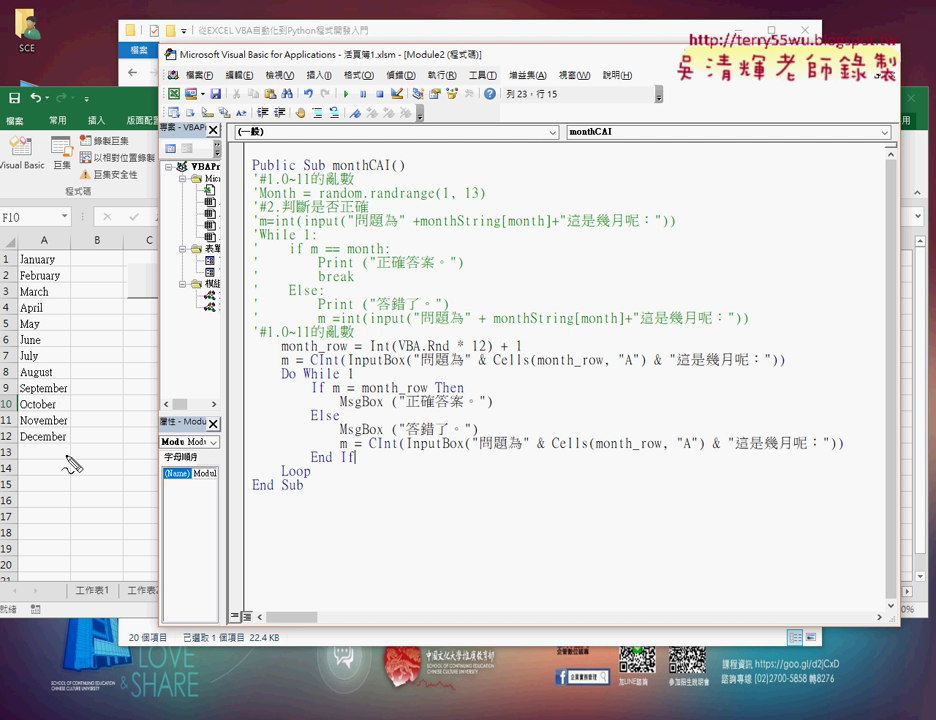
{"action": "left_click_drag", "start_coordinate": [70, 462], "coordinate": [63, 460]}
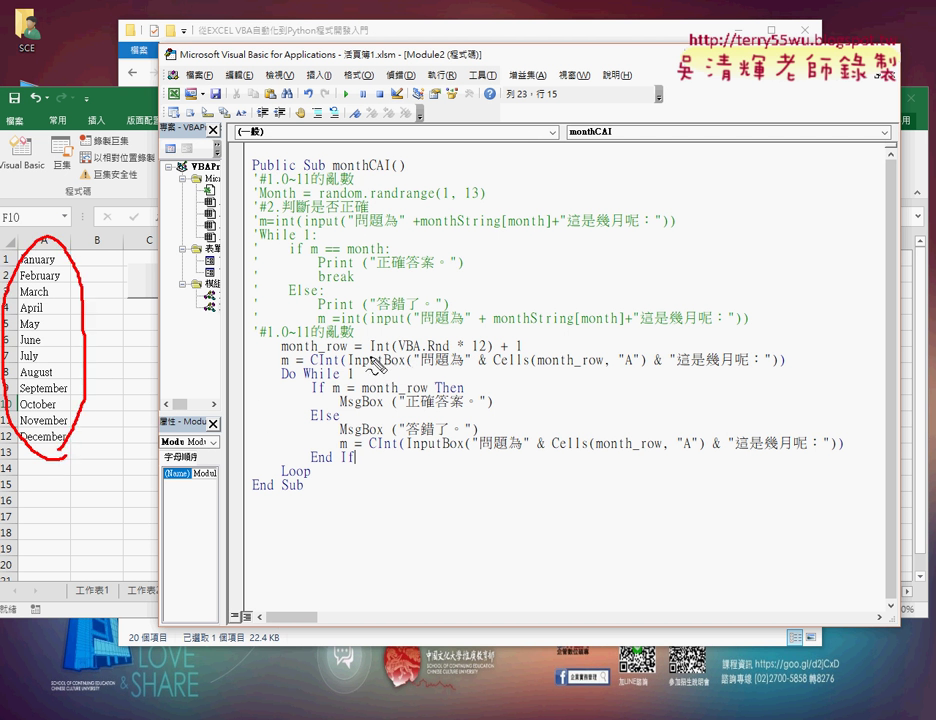
{"action": "left_click_drag", "start_coordinate": [370, 355], "coordinate": [522, 354]}
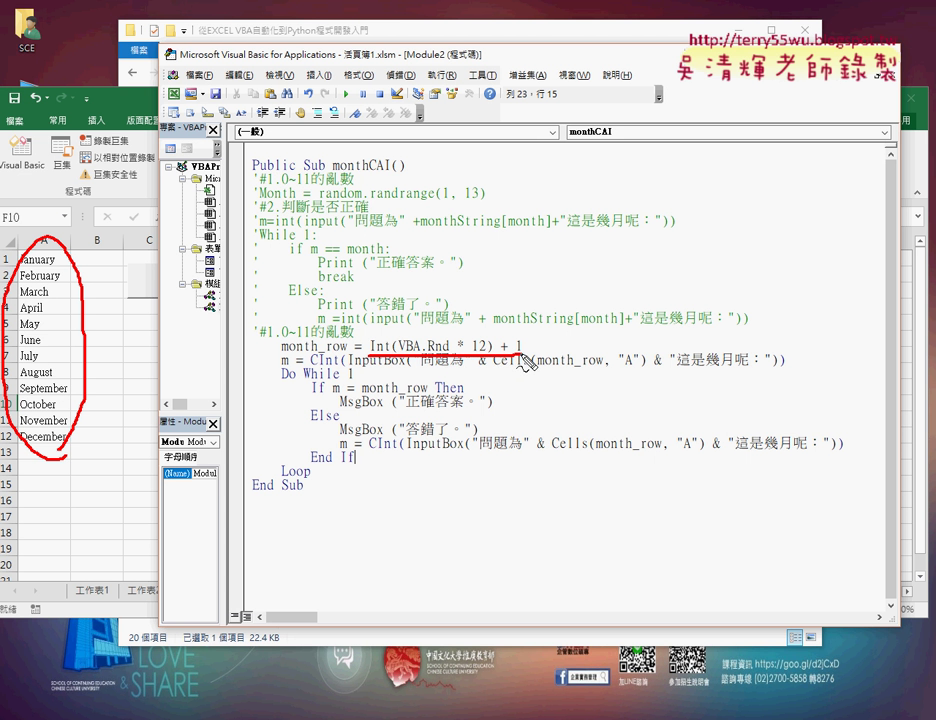
{"action": "key", "text": "Escape"}
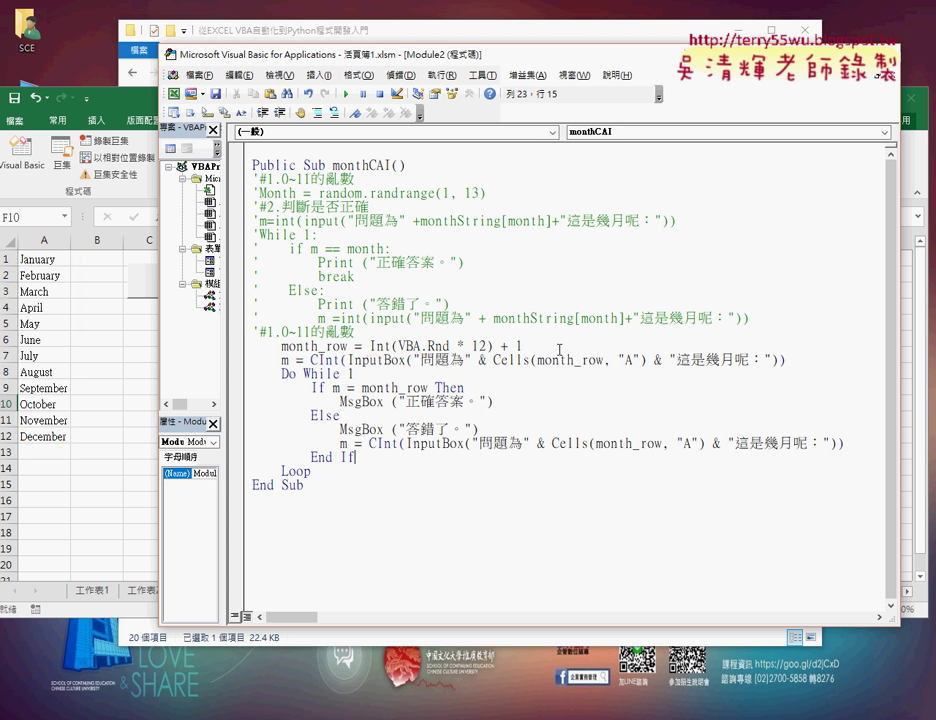
{"action": "left_click", "coordinate": [450, 388]}
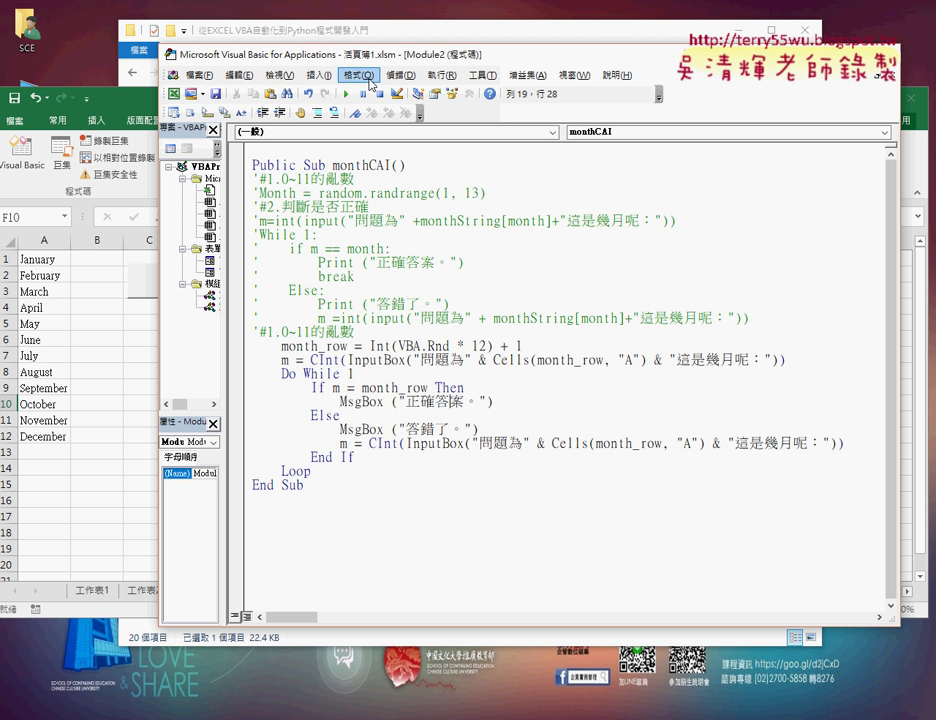
Run monthCAI, answer 8 then 7 for July, and Ctrl+Break the endlessly repeating correct-answer message
{"action": "left_click_drag", "start_coordinate": [265, 55], "coordinate": [353, 51]}
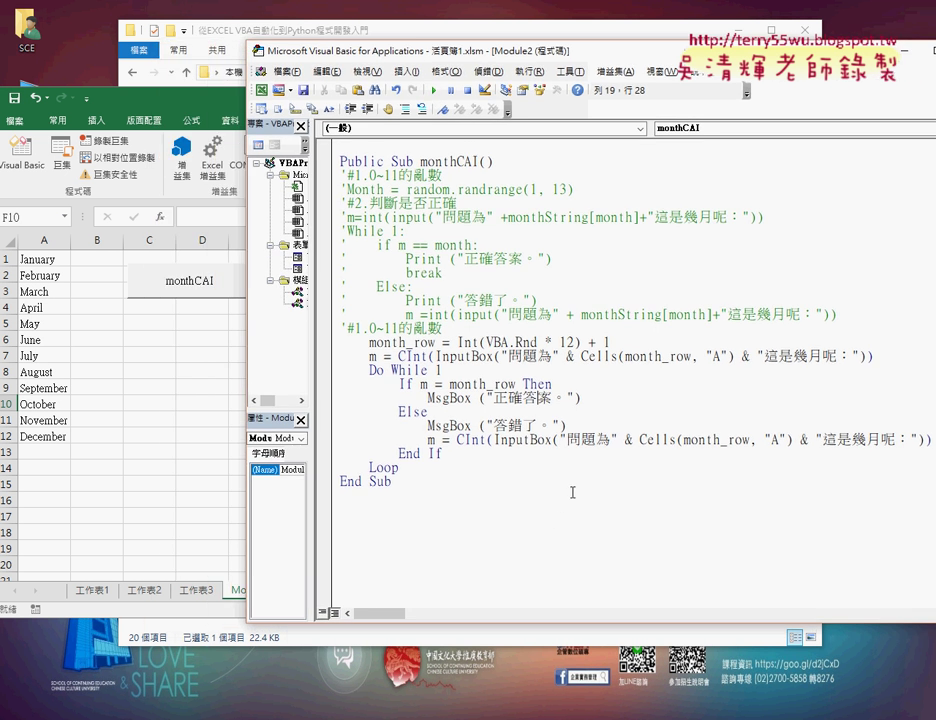
{"action": "left_click", "coordinate": [436, 91]}
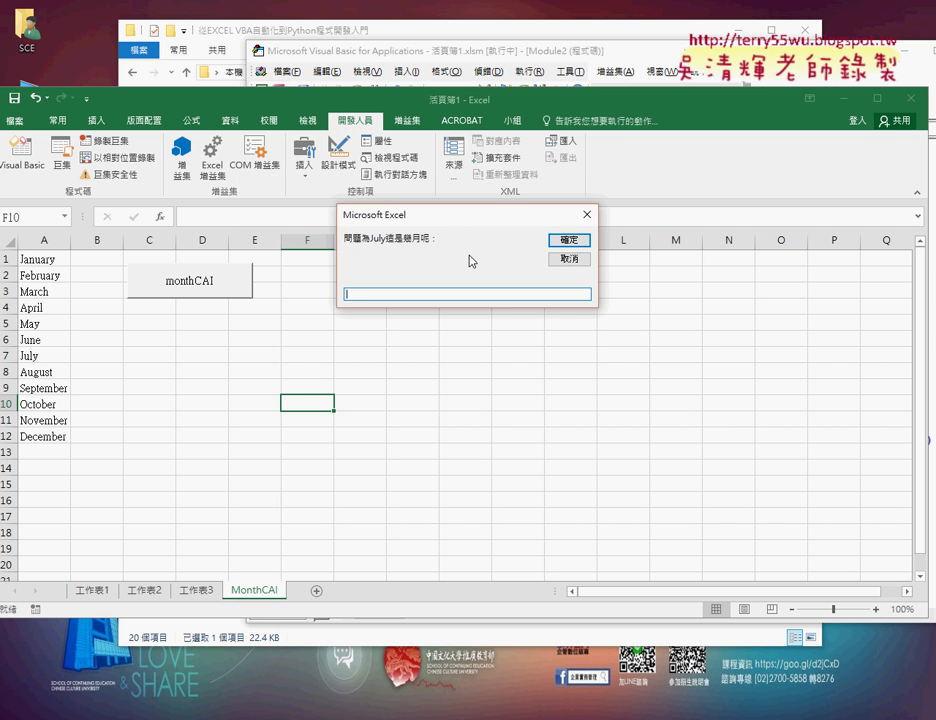
{"action": "type", "text": "8"}
{"action": "key", "text": "Return"}
{"action": "key", "text": "Return"}
{"action": "type", "text": "7"}
{"action": "key", "text": "Return"}
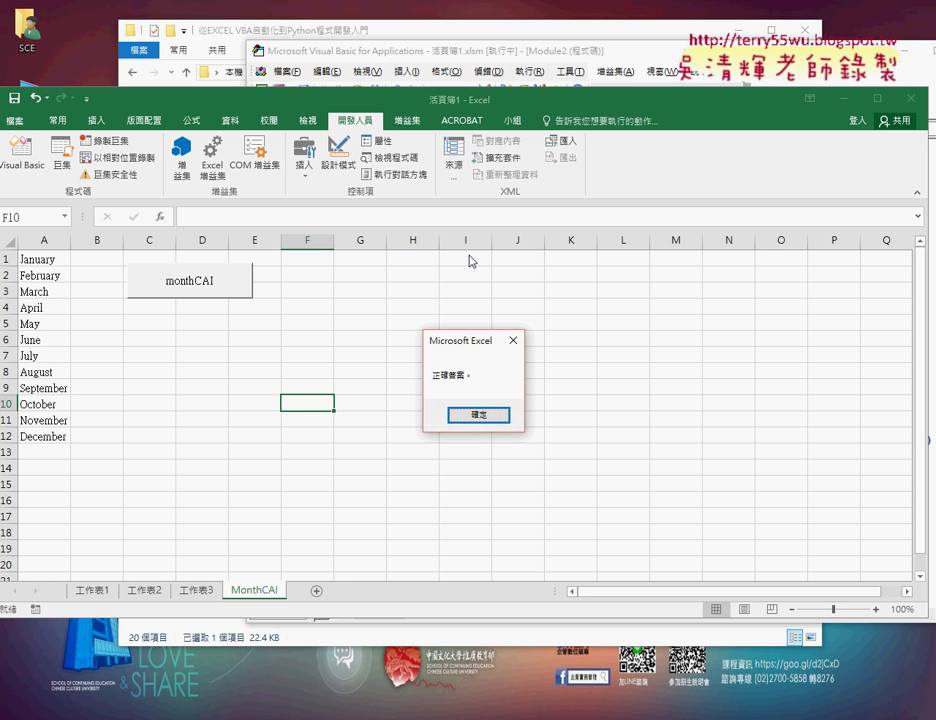
{"action": "key", "text": "Return"}
{"action": "key", "text": "Return"}
{"action": "key", "text": "ctrl+Break"}
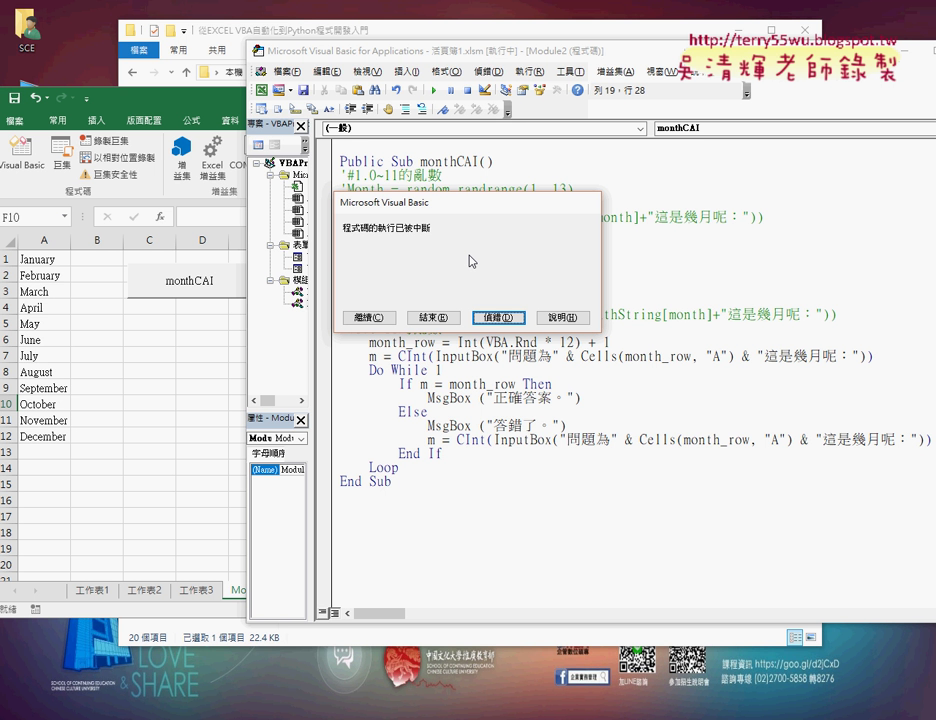
Enter debug mode and add Exit Do after MsgBox ("正確答案。")
{"action": "left_click", "coordinate": [498, 317]}
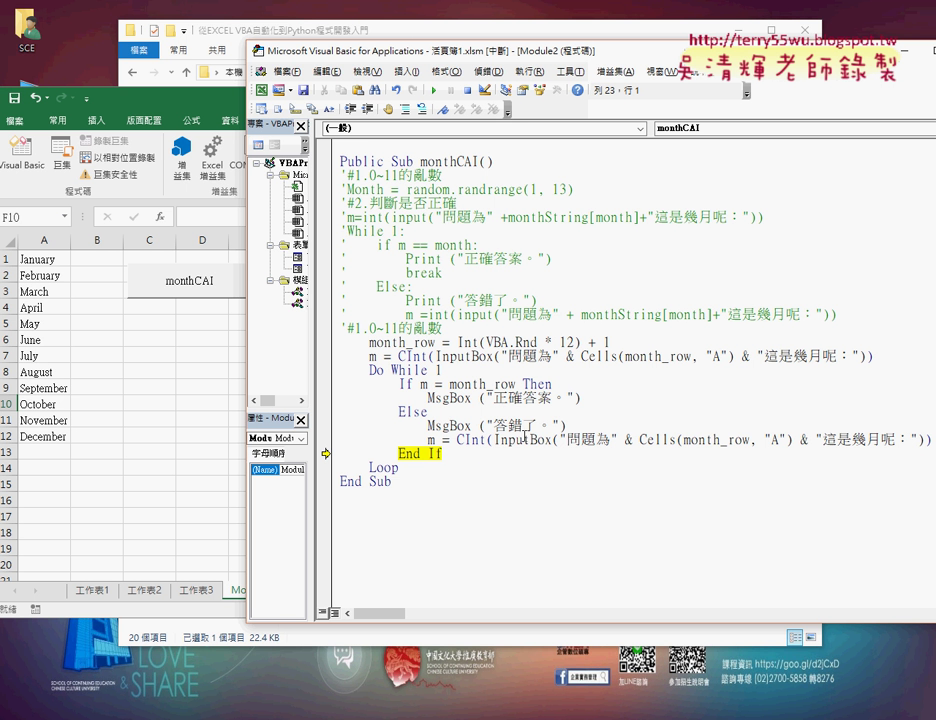
{"action": "left_click", "coordinate": [608, 394]}
{"action": "key", "text": "Return"}
{"action": "type", "text": "ex"}
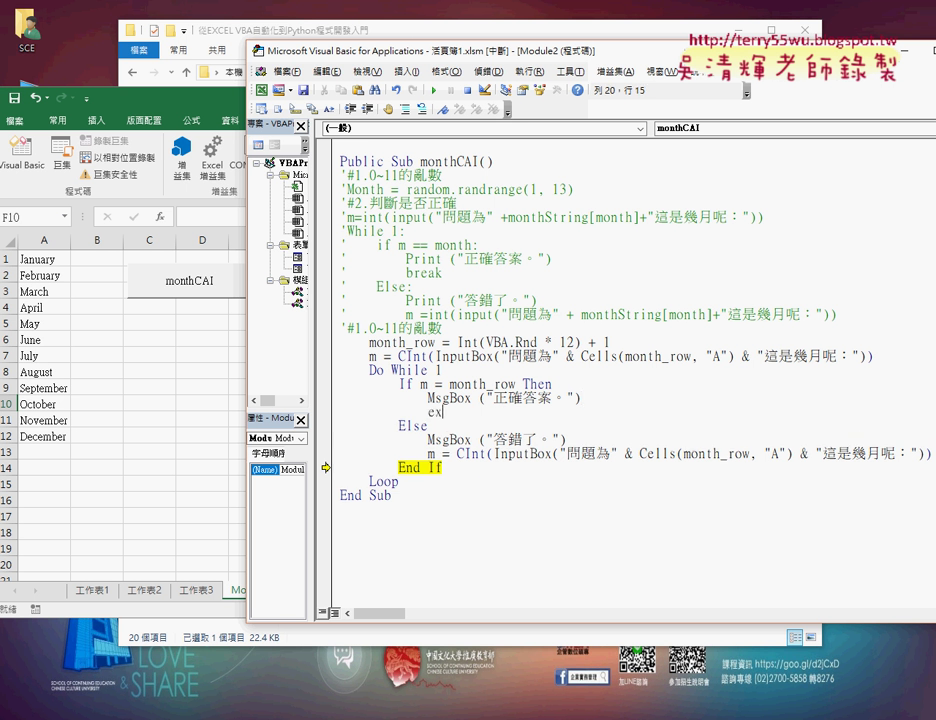
{"action": "type", "text": "it "}
{"action": "type", "text": "do"}
{"action": "left_click", "coordinate": [483, 413]}
{"action": "left_click_drag", "start_coordinate": [483, 413], "coordinate": [428, 413]}
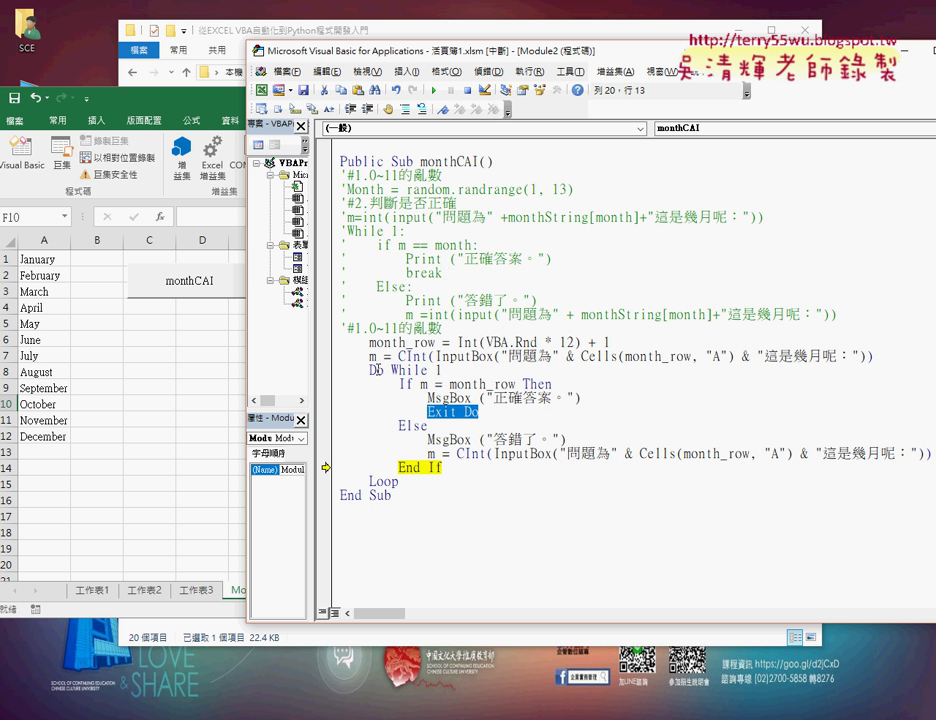
Highlight the Do While 1 header and Loop keyword to show the loop's extent
{"action": "left_click_drag", "start_coordinate": [369, 370], "coordinate": [427, 370]}
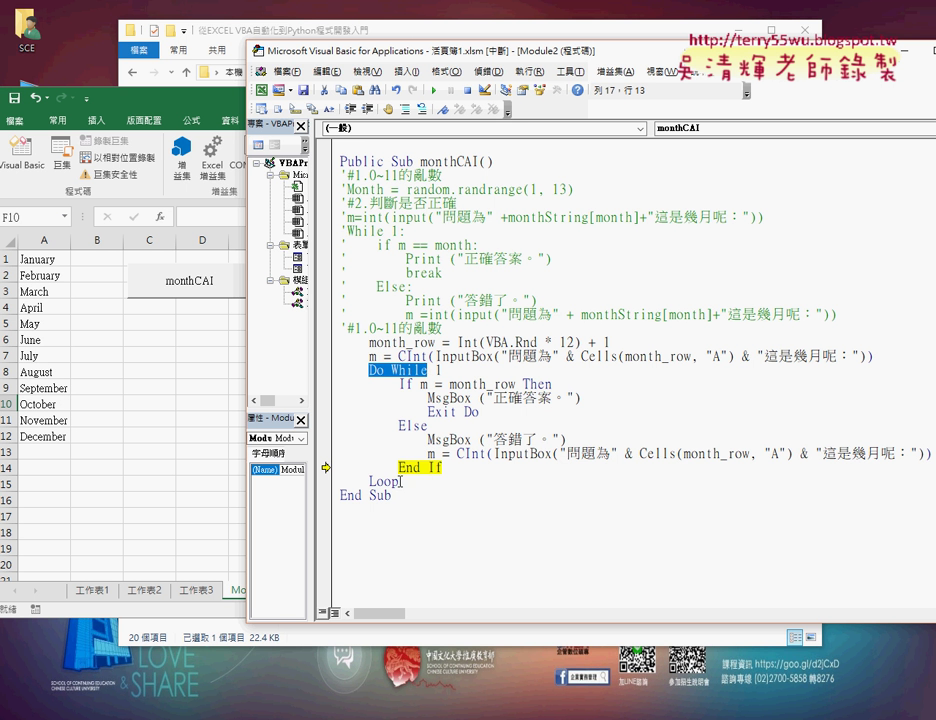
{"action": "left_click_drag", "start_coordinate": [372, 484], "coordinate": [405, 482]}
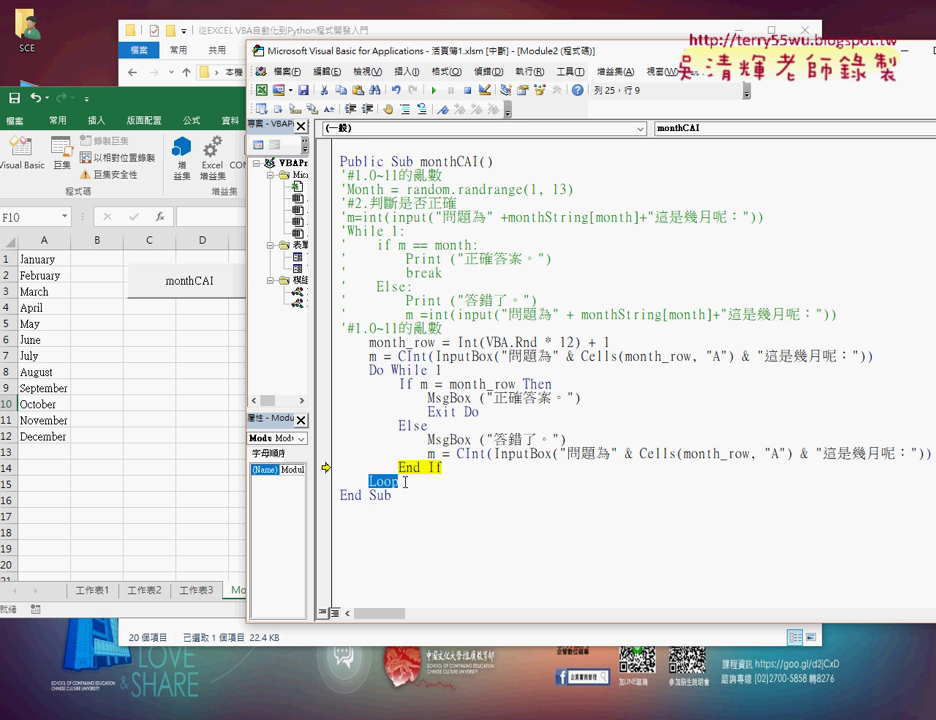
{"action": "left_click", "coordinate": [396, 370]}
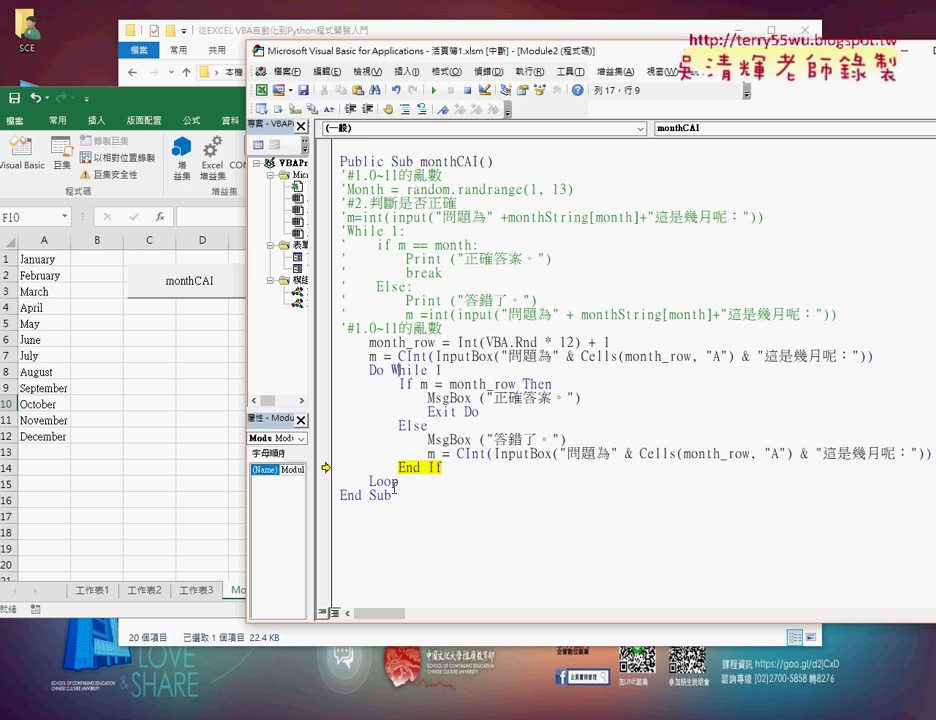
Step through monthCAI with F8, confirming Exit Do leaves the loop, then run it to completion
{"action": "key", "text": "F8"}
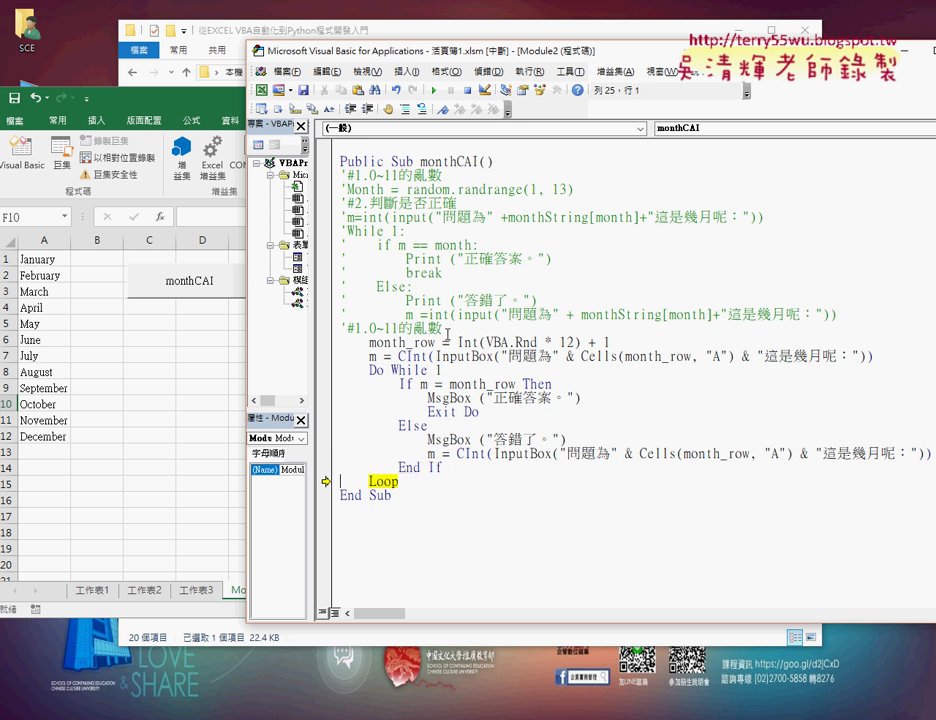
{"action": "key", "text": "F8"}
{"action": "key", "text": "F8"}
{"action": "key", "text": "F8"}
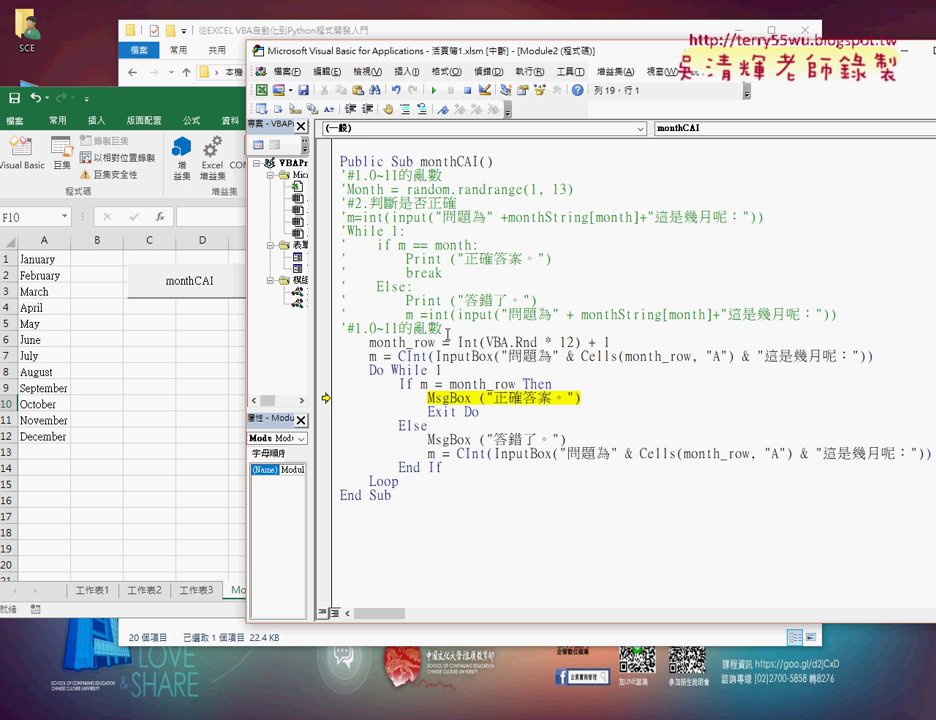
{"action": "key", "text": "F8"}
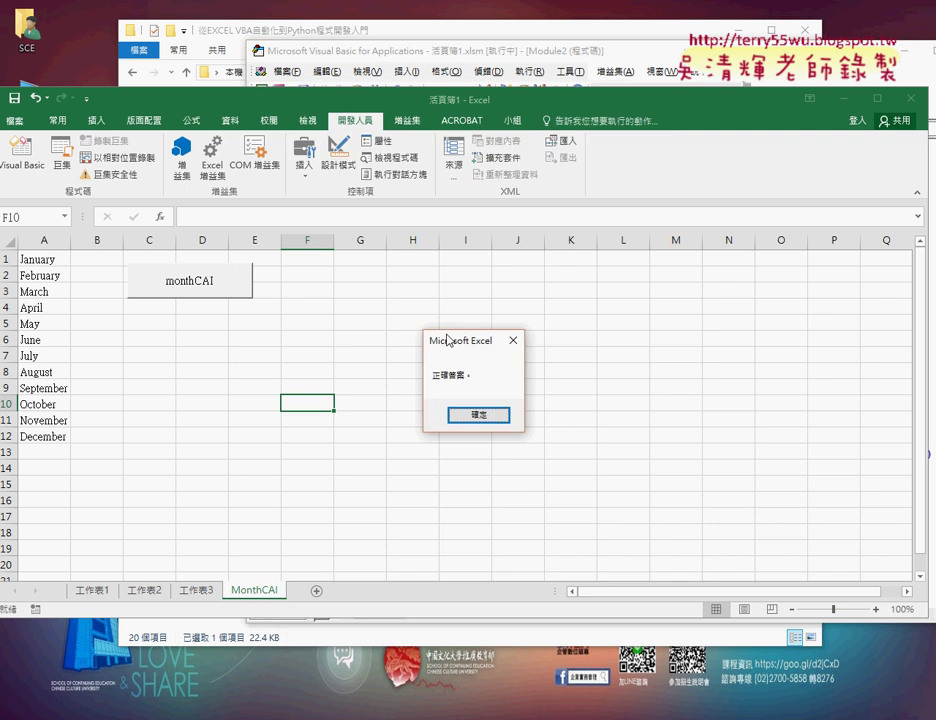
{"action": "key", "text": "Return"}
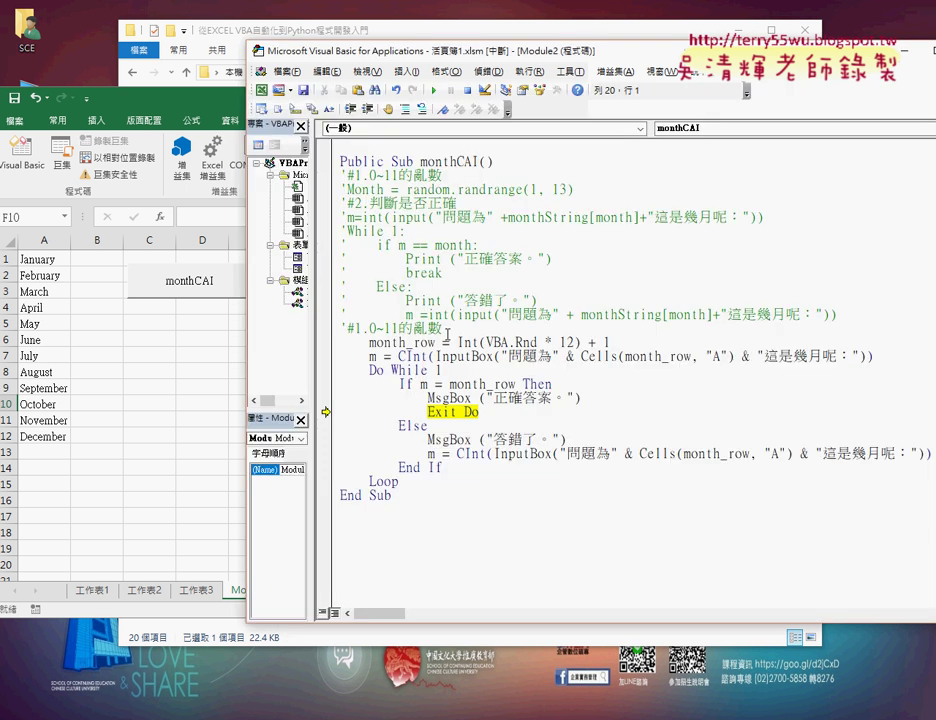
{"action": "key", "text": "F8"}
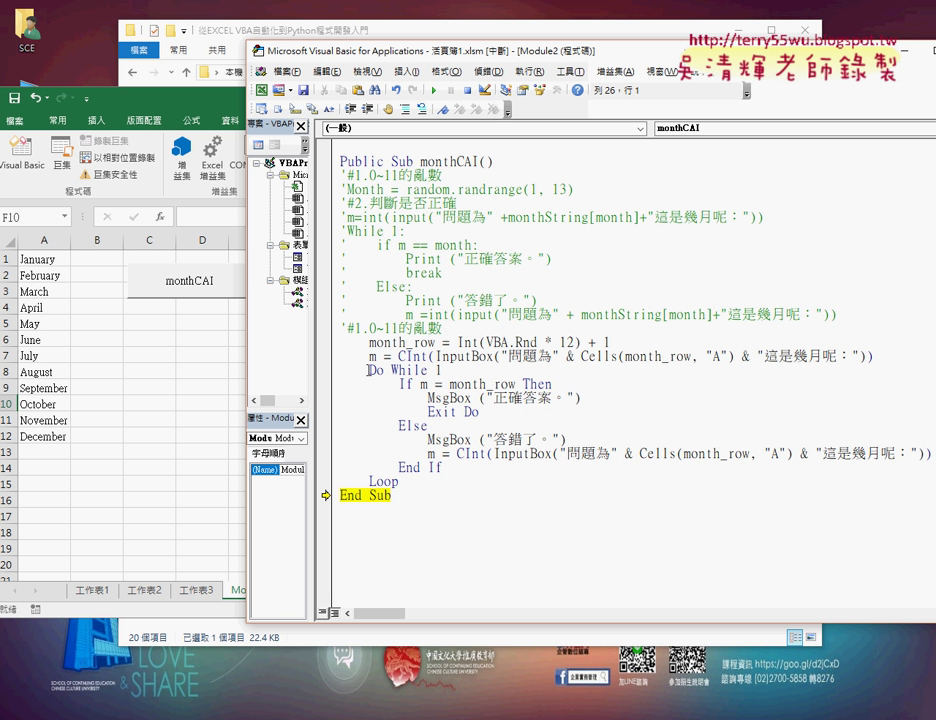
{"action": "left_click_drag", "start_coordinate": [369, 370], "coordinate": [443, 371]}
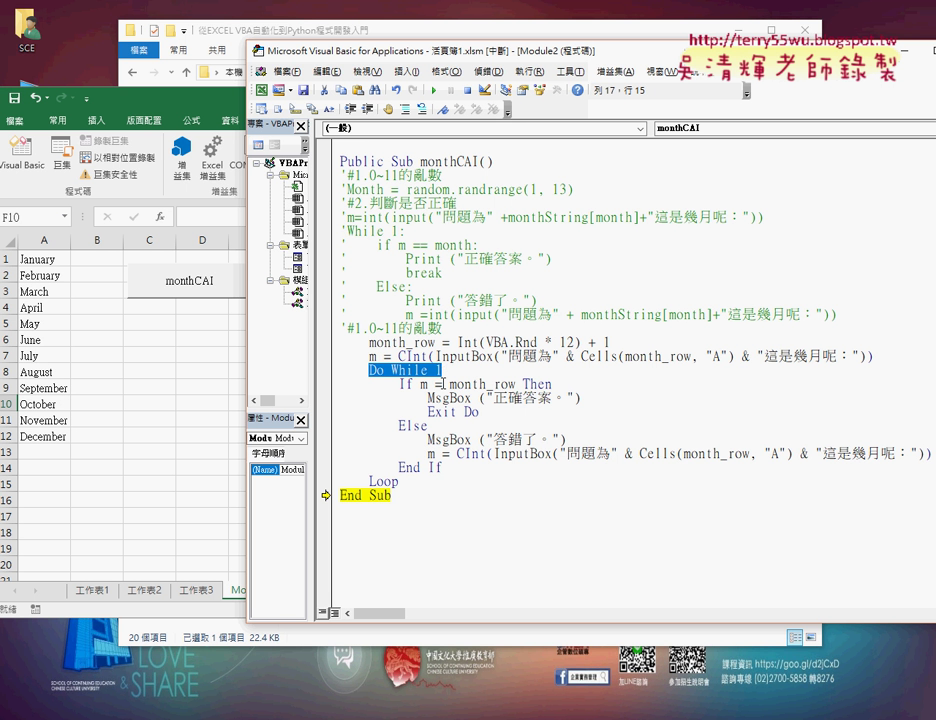
{"action": "left_click_drag", "start_coordinate": [478, 411], "coordinate": [428, 411]}
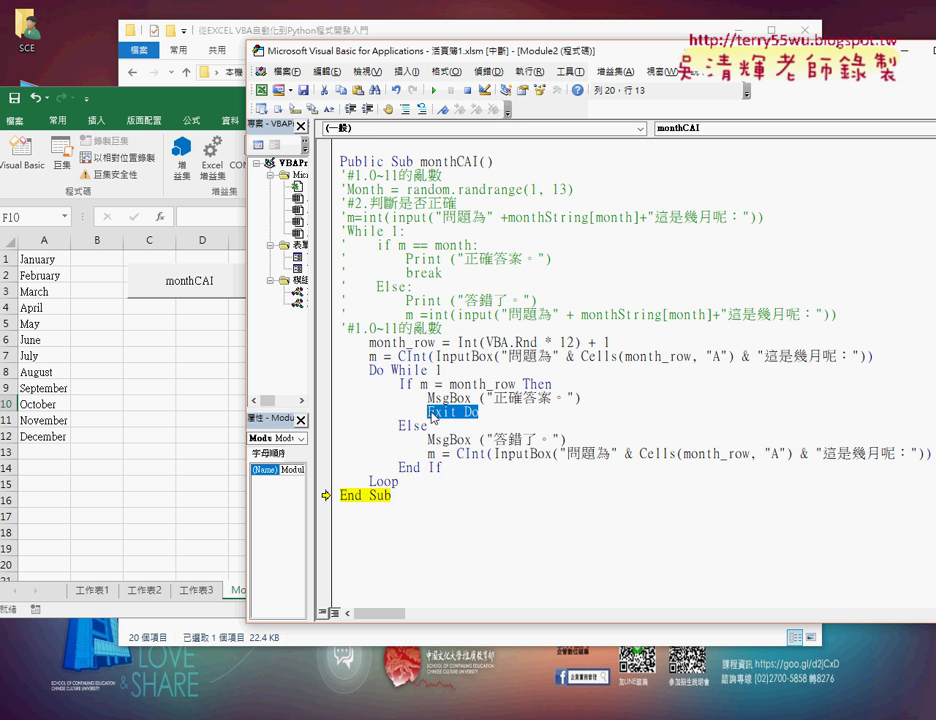
{"action": "left_click", "coordinate": [433, 90]}
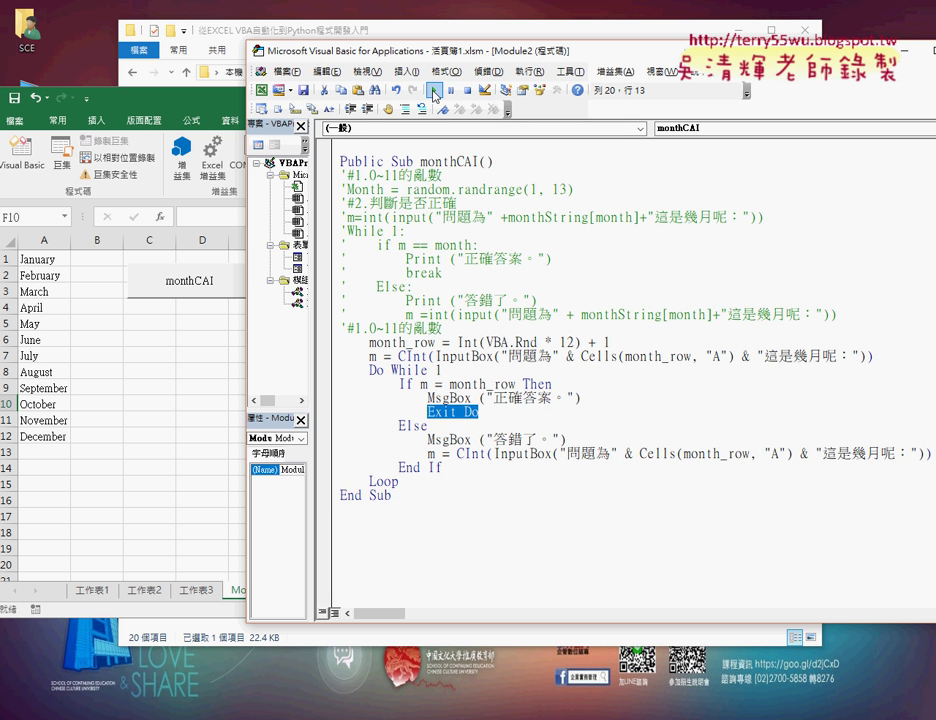
Copy the whole monthCAI procedure from Public Sub to End Sub
{"action": "left_click_drag", "start_coordinate": [418, 507], "coordinate": [335, 165]}
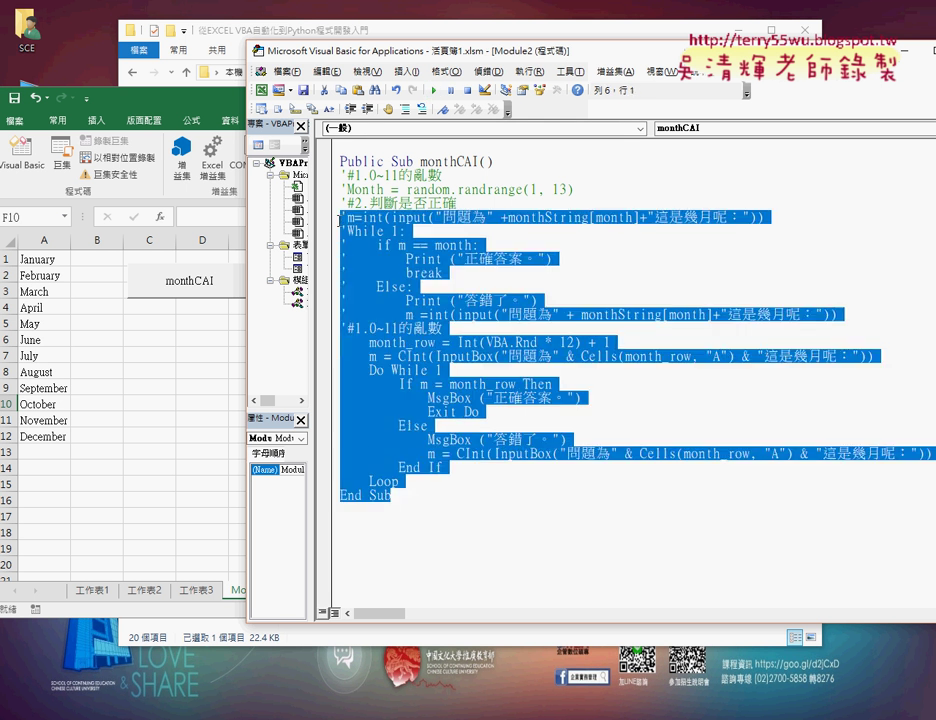
{"action": "right_click", "coordinate": [414, 199]}
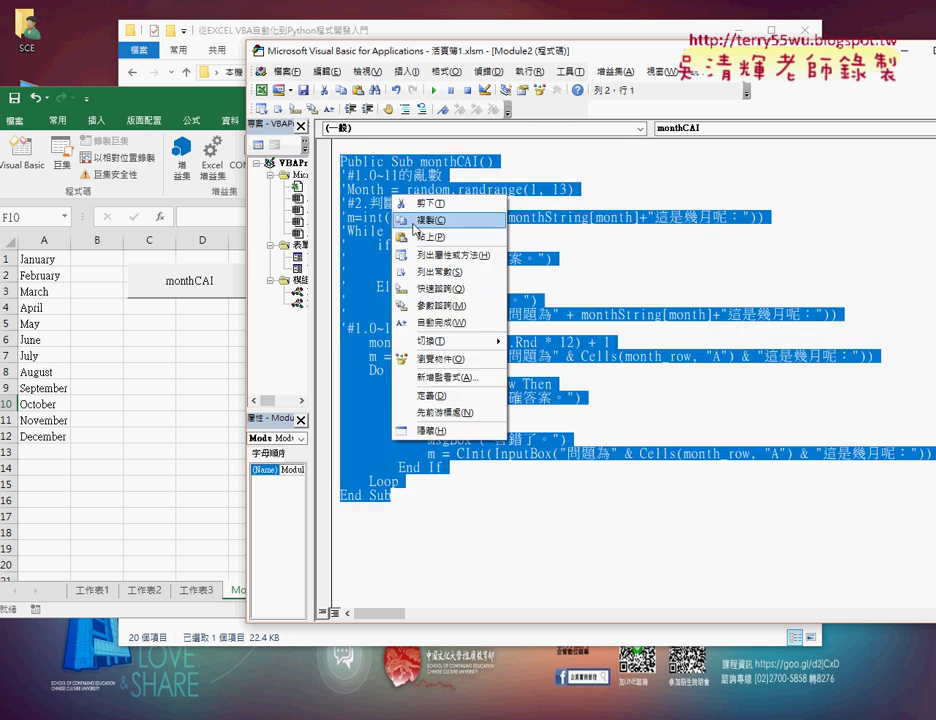
{"action": "left_click", "coordinate": [416, 218]}
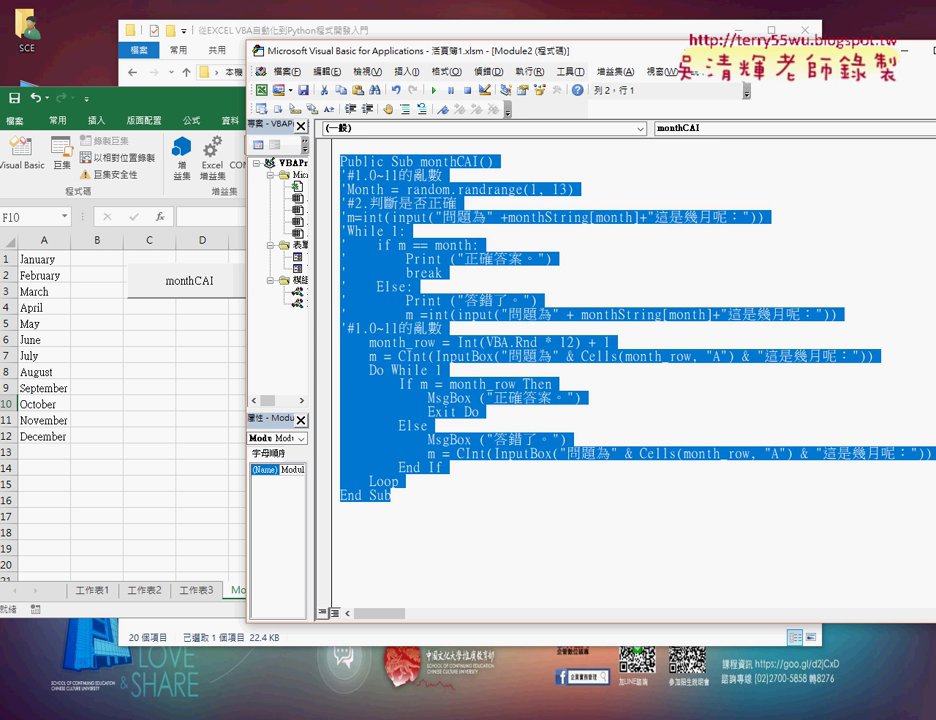
Replace the old monthCAI code in the Google Docs lesson with the pasted procedure, removing the trailing blank line
{"action": "mouse_move", "coordinate": [196, 719]}
{"action": "left_click", "coordinate": [210, 645]}
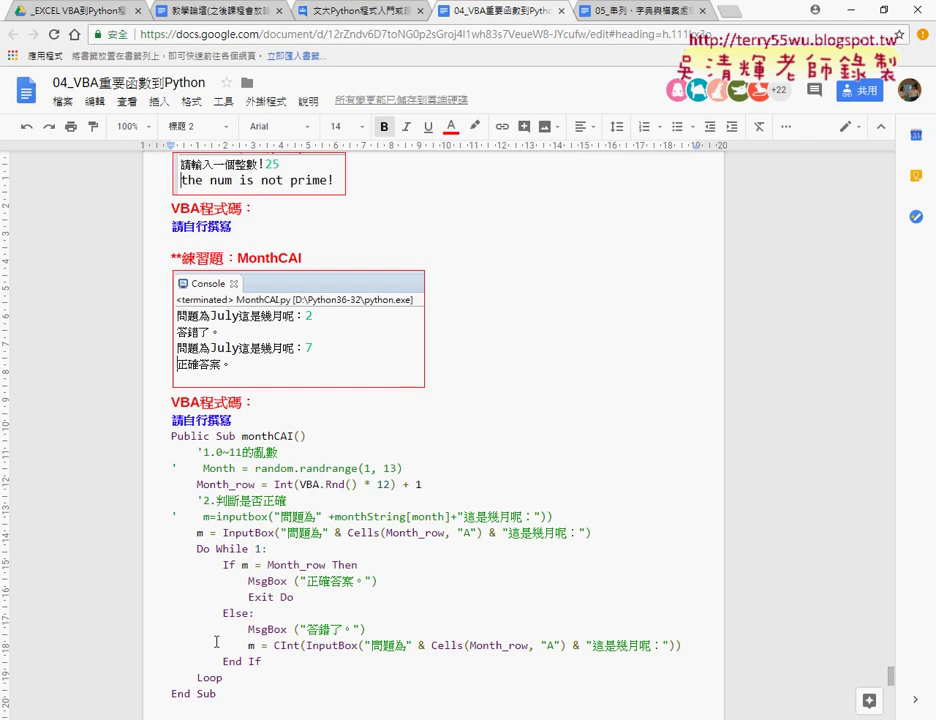
{"action": "scroll", "coordinate": [219, 539], "scroll_direction": "down", "scroll_amount": 3}
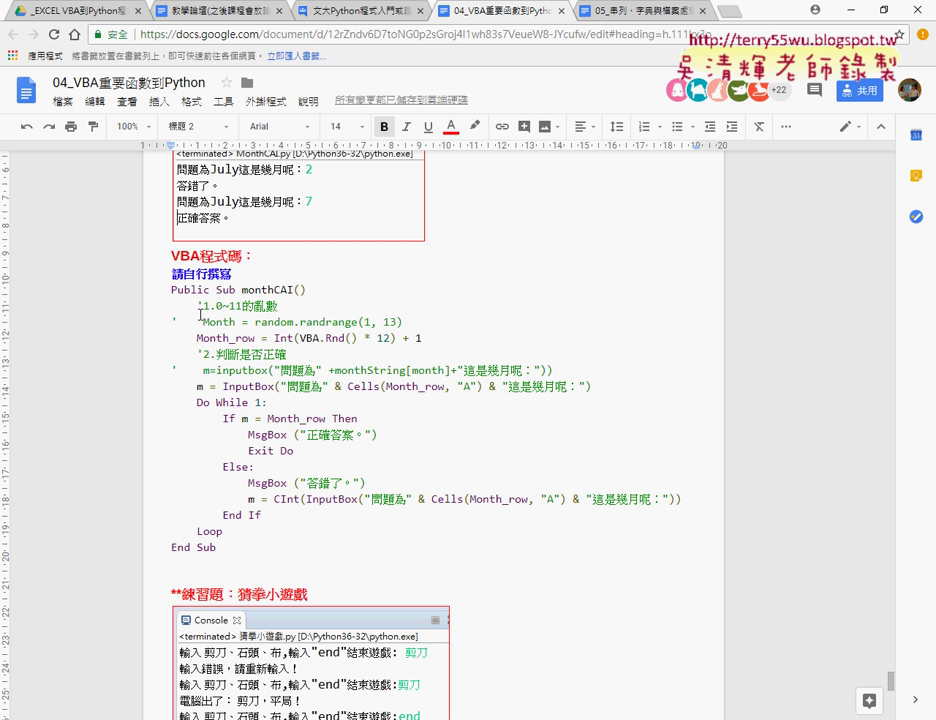
{"action": "left_click_drag", "start_coordinate": [217, 547], "coordinate": [133, 286]}
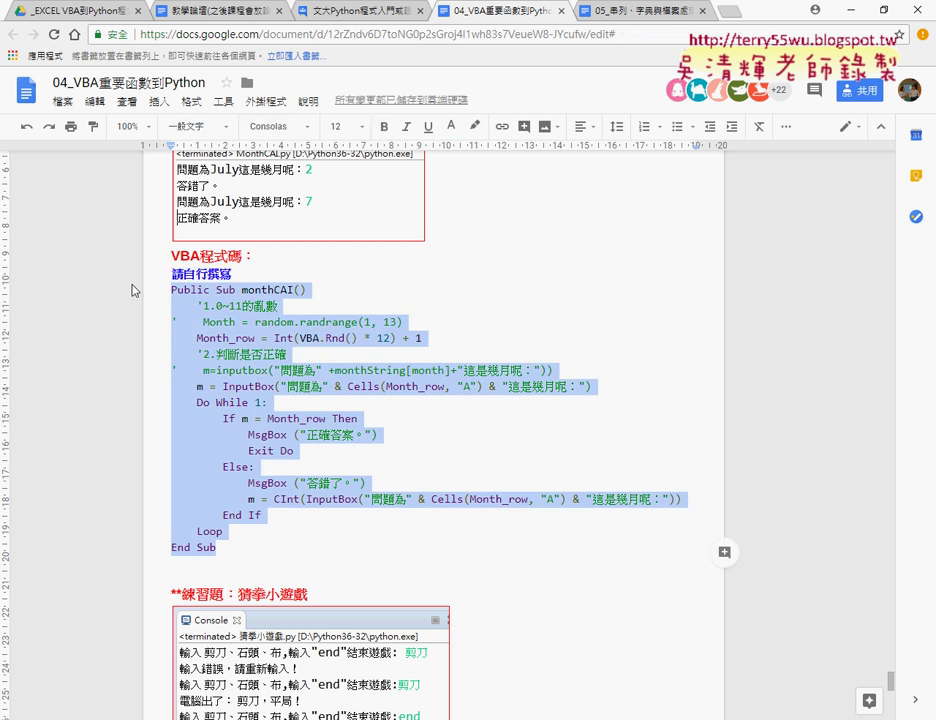
{"action": "key", "text": "Delete"}
{"action": "key", "text": "ctrl+v"}
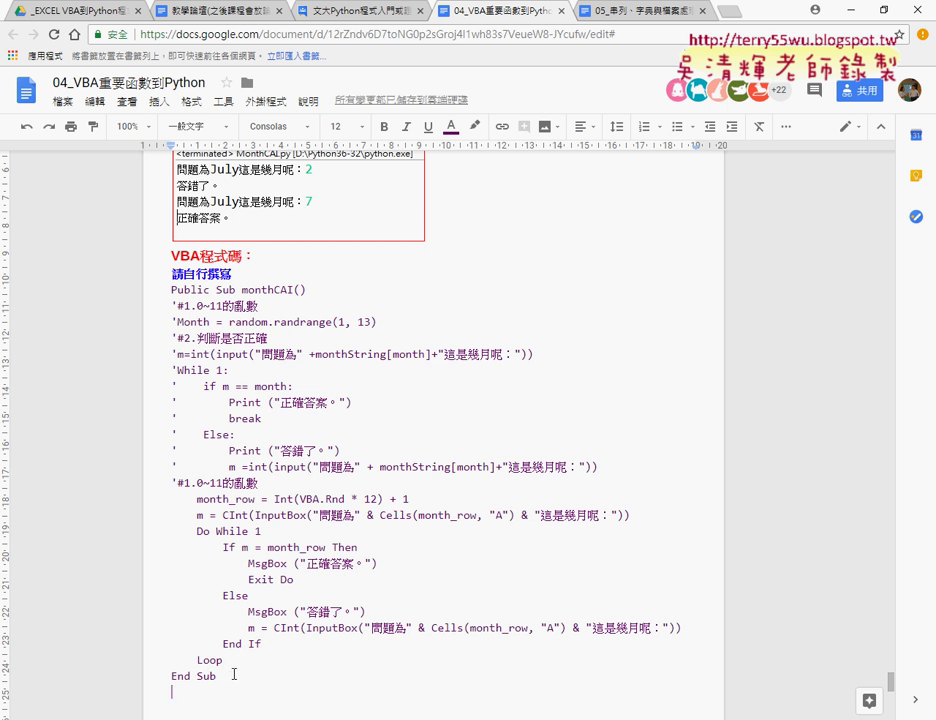
{"action": "scroll", "coordinate": [233, 674], "scroll_direction": "down", "scroll_amount": 3}
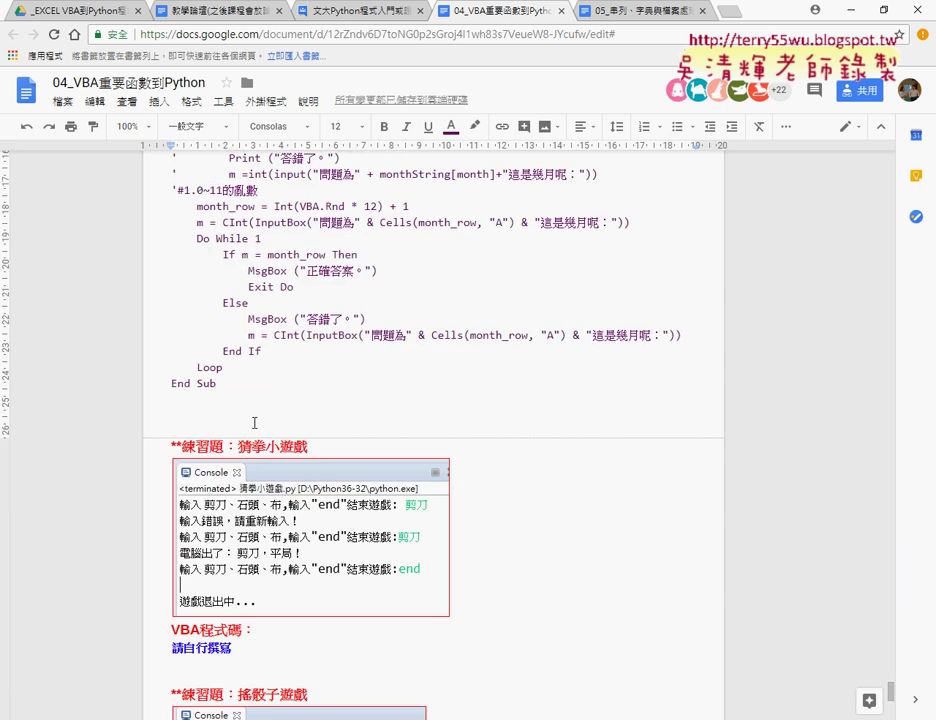
{"action": "key", "text": "BackSpace"}
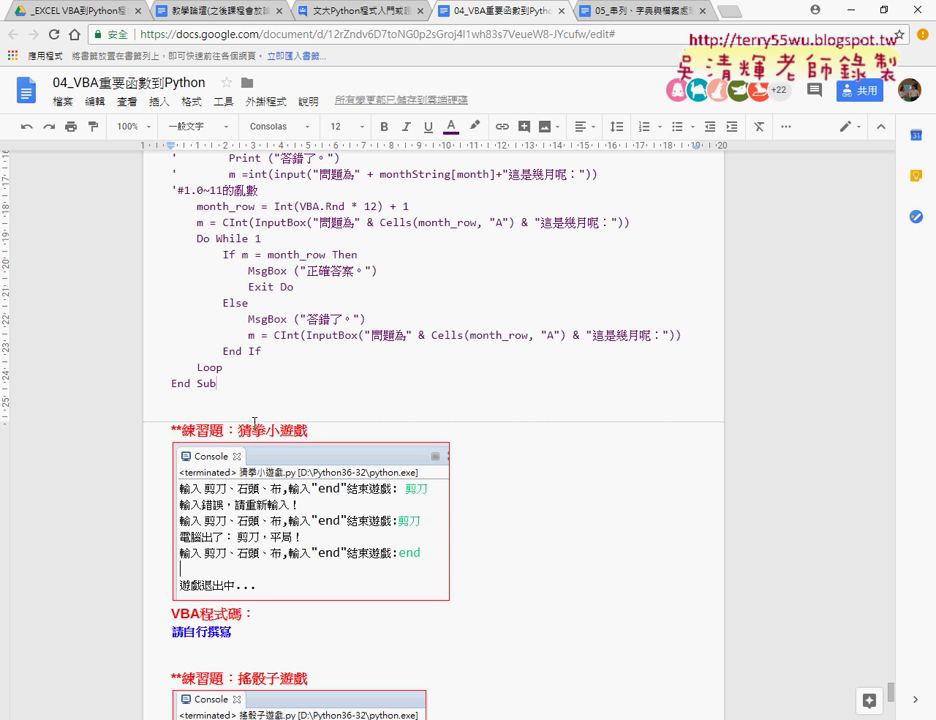
Return to the Excel workbook and select the January–December month names in column A
{"action": "mouse_move", "coordinate": [447, 719]}
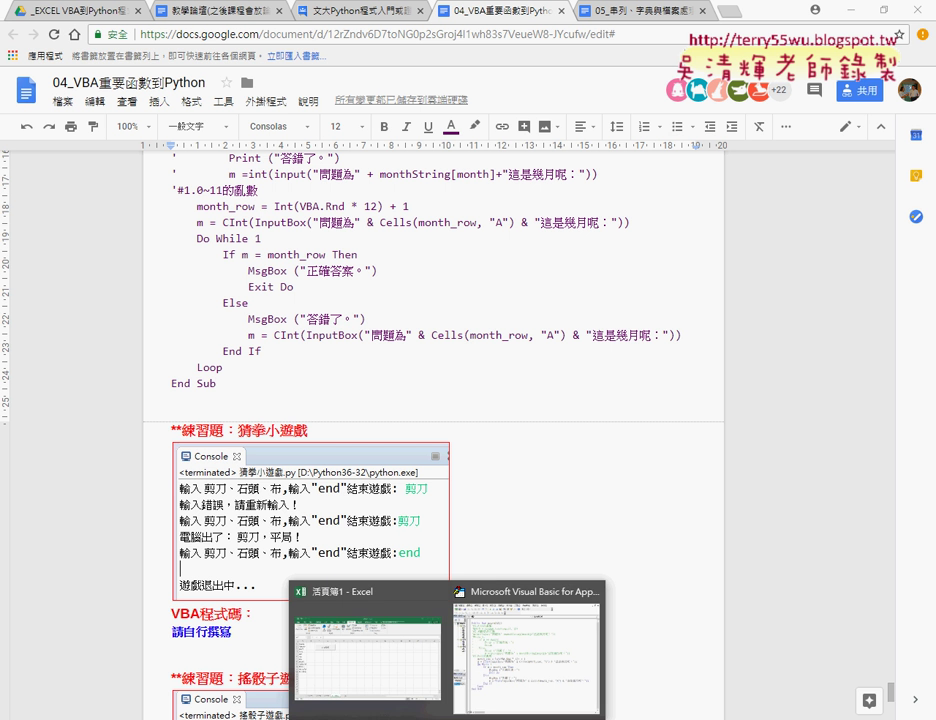
{"action": "left_click", "coordinate": [359, 659]}
{"action": "left_click_drag", "start_coordinate": [40, 259], "coordinate": [44, 435]}
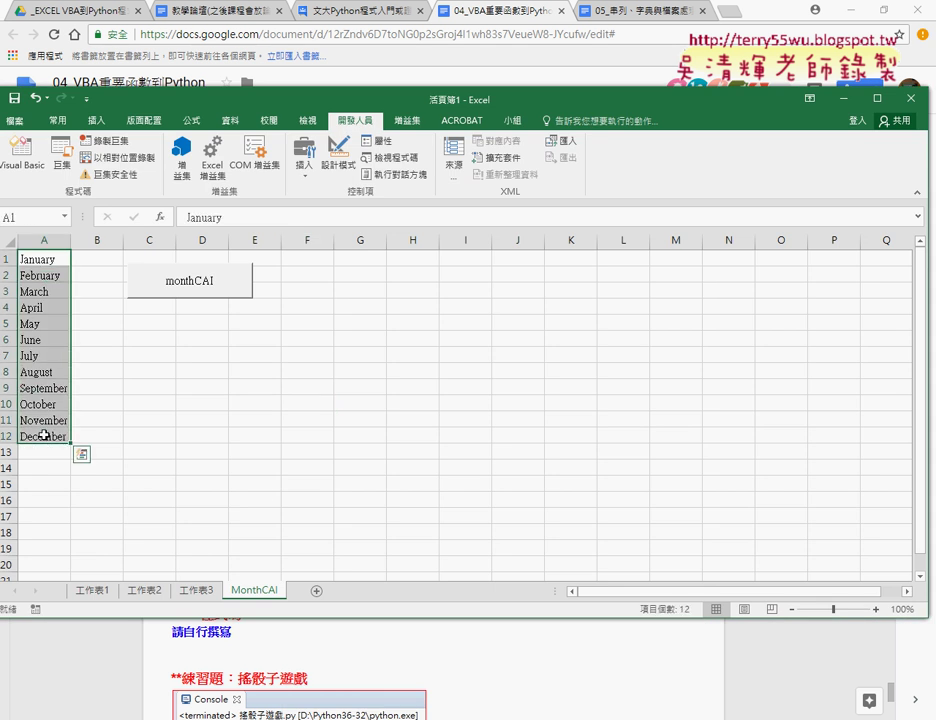